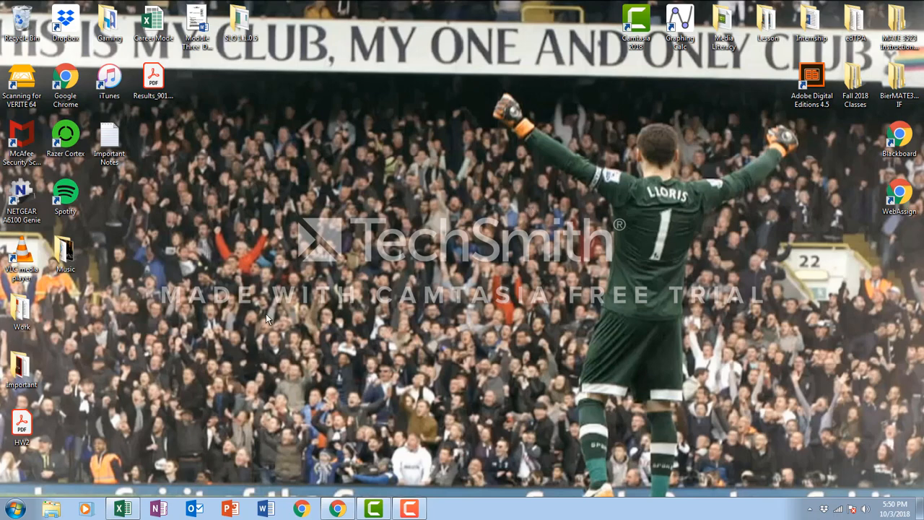
Step: Create a blank Excel workbook and enter the headers x in A1 and y in B1
click(122, 508)
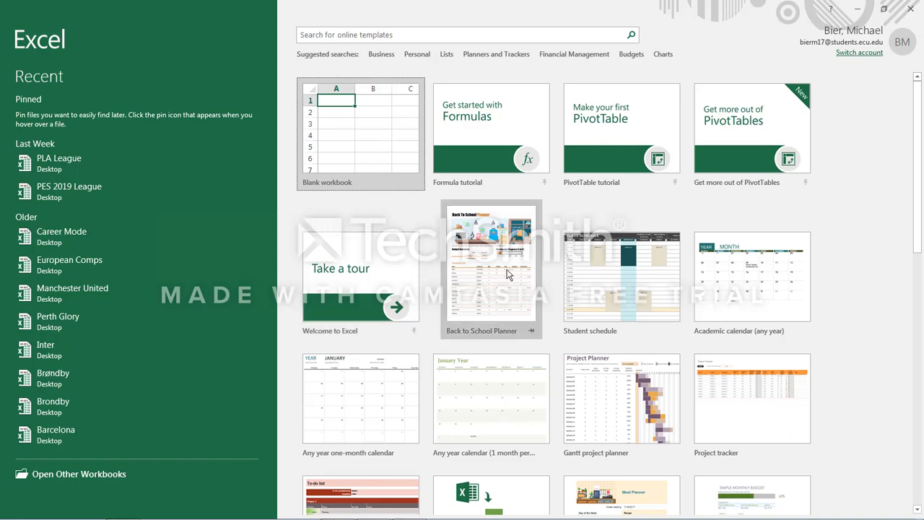
click(369, 135)
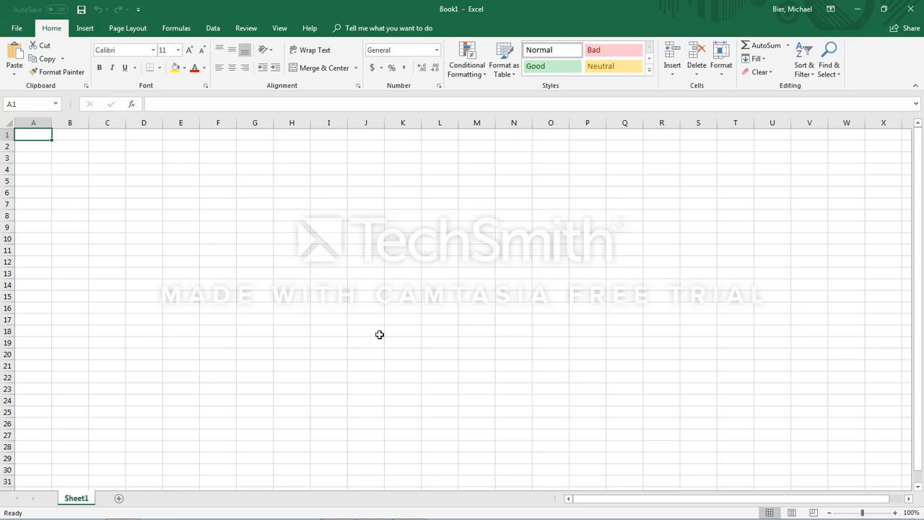
text(x)
key(Return)
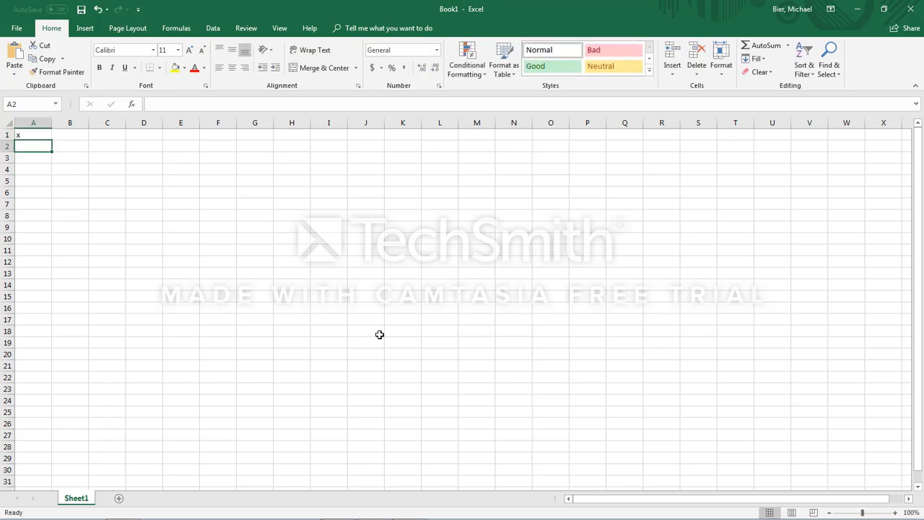
click(71, 134)
text(y)
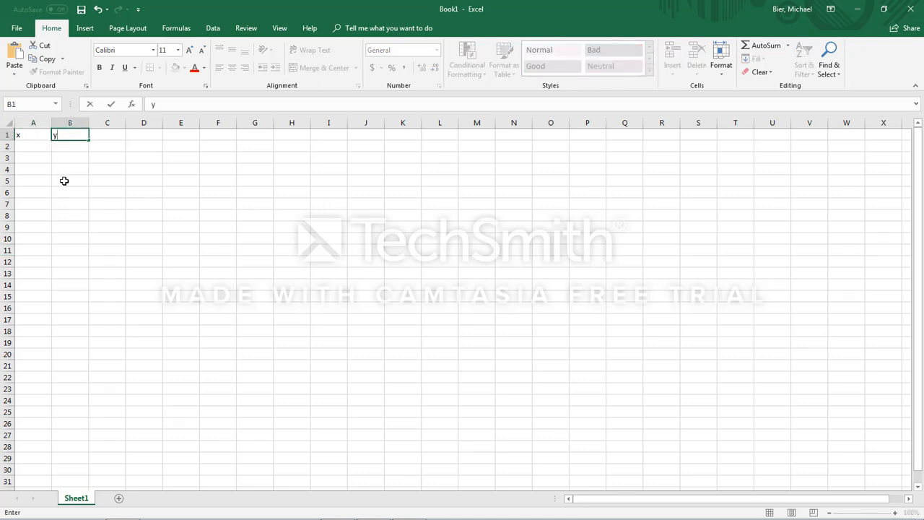
Step: Fill the x column with the whole numbers 1 to 10 in cells A2 through A11
click(39, 149)
text(1)
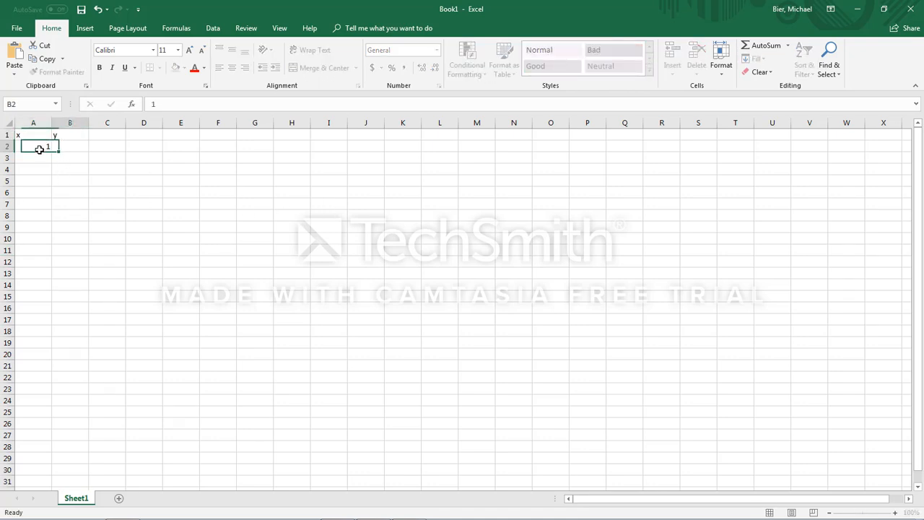
key(Tab)
text(2)
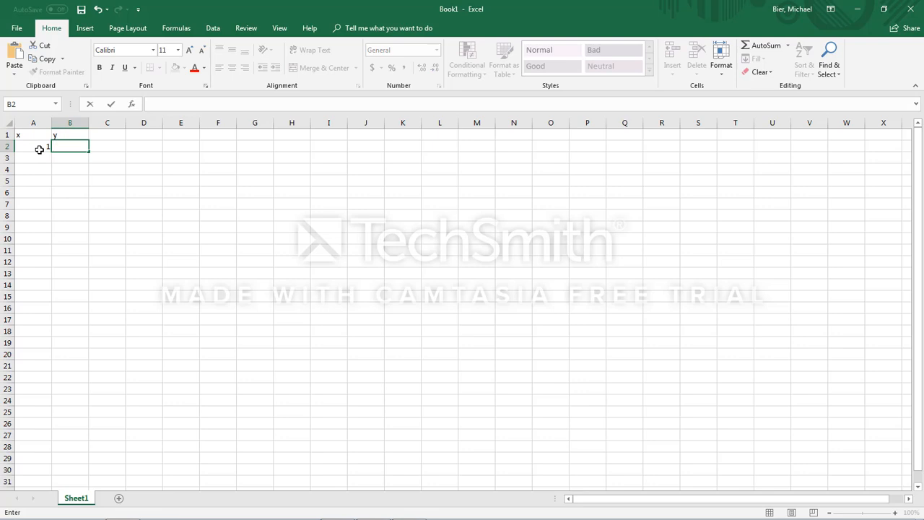
click(39, 150)
key(Return)
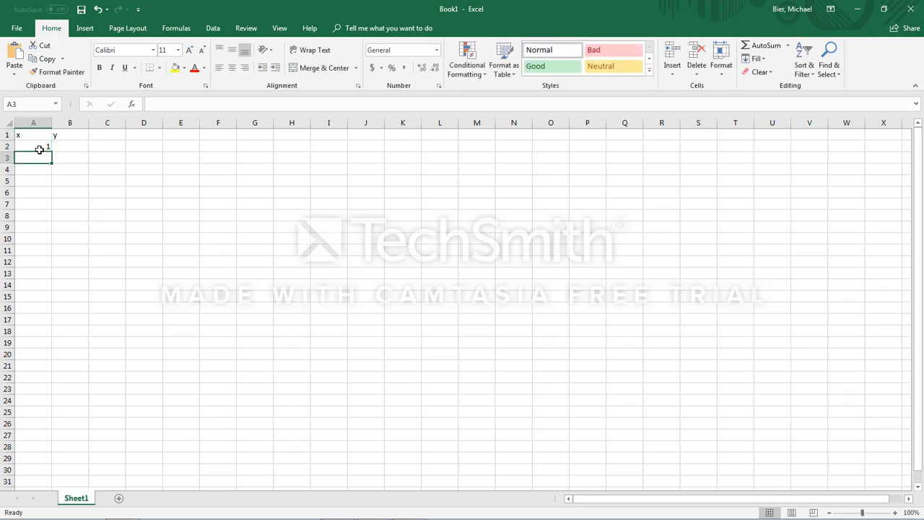
text(2)
key(Return)
text(3)
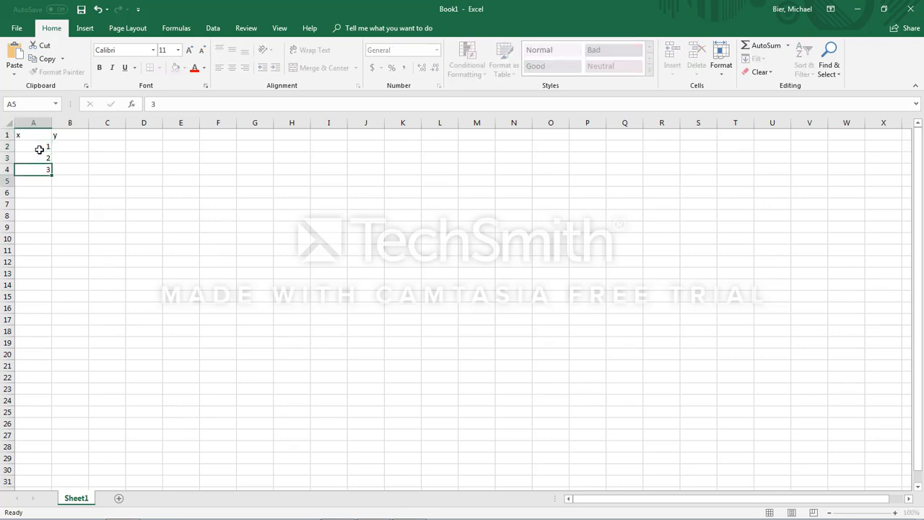
key(Return)
text(4)
key(Return)
text(5)
key(Return)
text(6)
key(Return)
text(7)
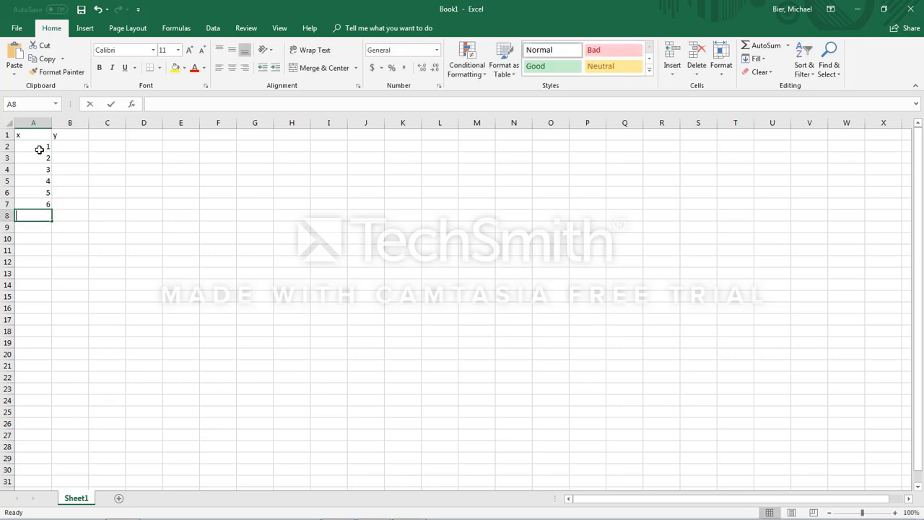
key(Return)
text(8)
key(Return)
text(9)
key(Return)
text(10)
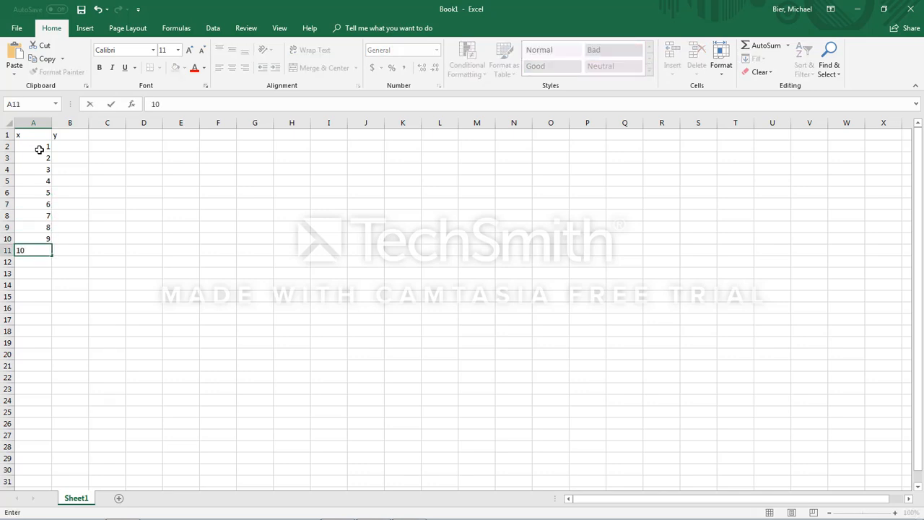
key(Return)
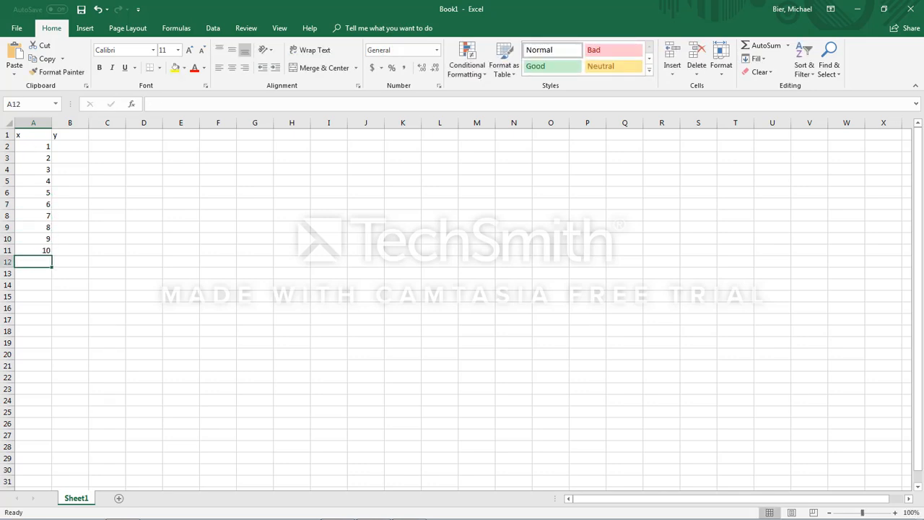
Step: Fill the y column in B2 through B11 with 1, 1, 2, 4, 5, 5, 8, 8, 9 and 11
click(72, 145)
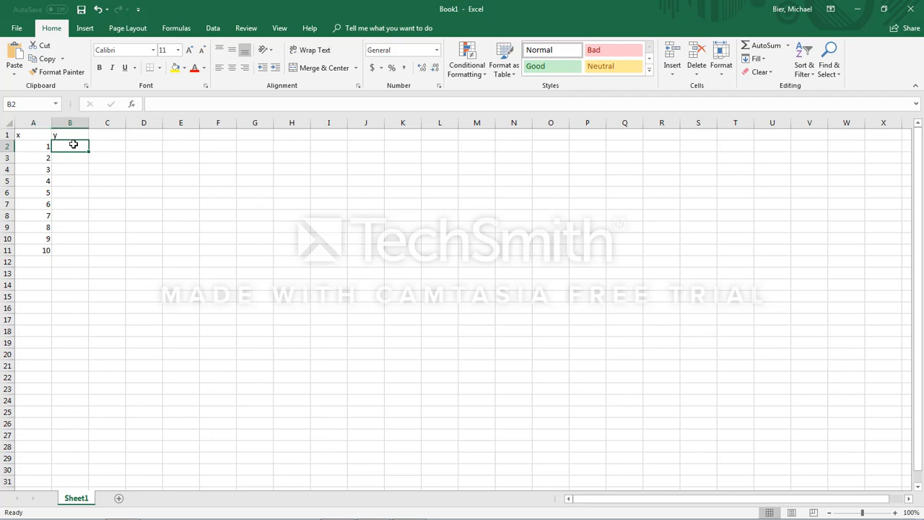
text(1)
key(Return)
text(1)
key(Return)
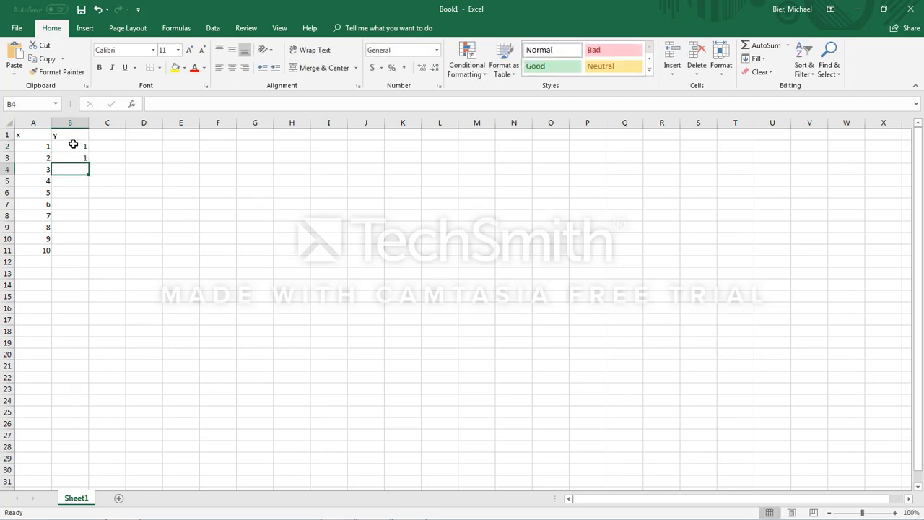
text(2)
key(Return)
text(4)
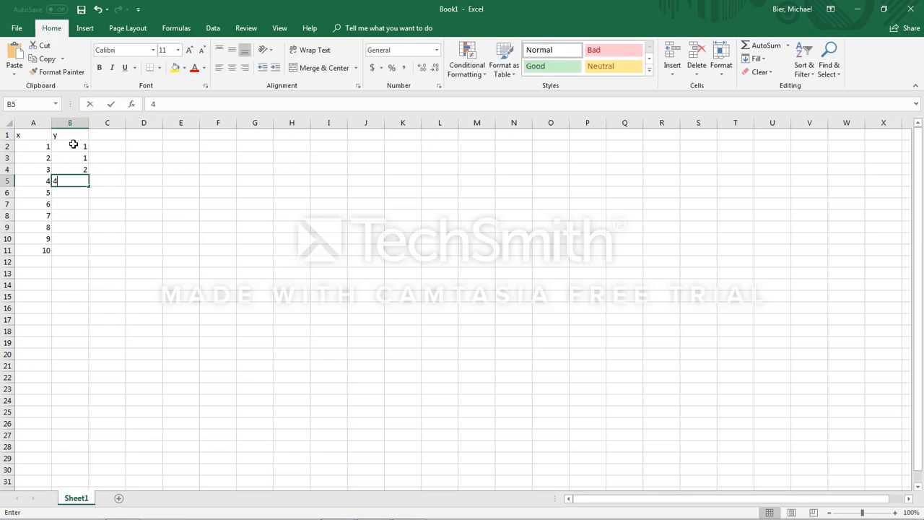
key(Return)
text(5)
key(Return)
text(5)
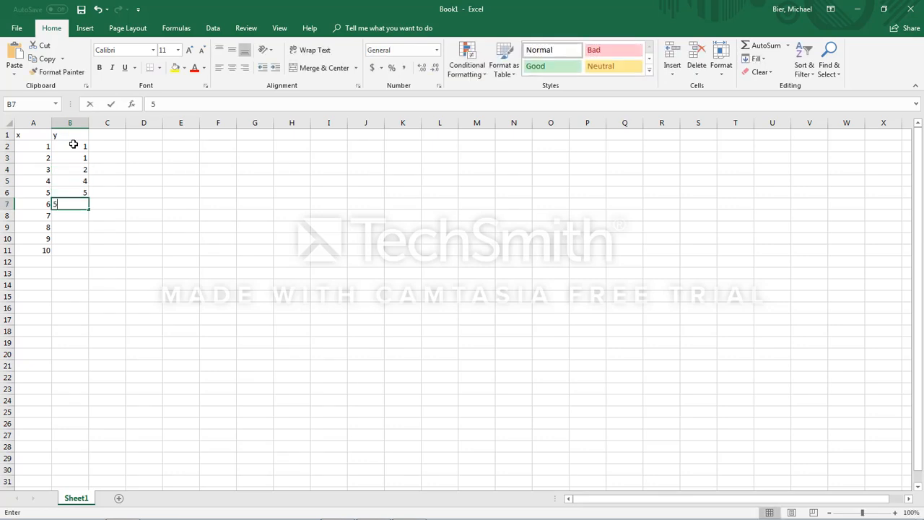
key(Return)
text(8)
key(Return)
text(8)
key(Return)
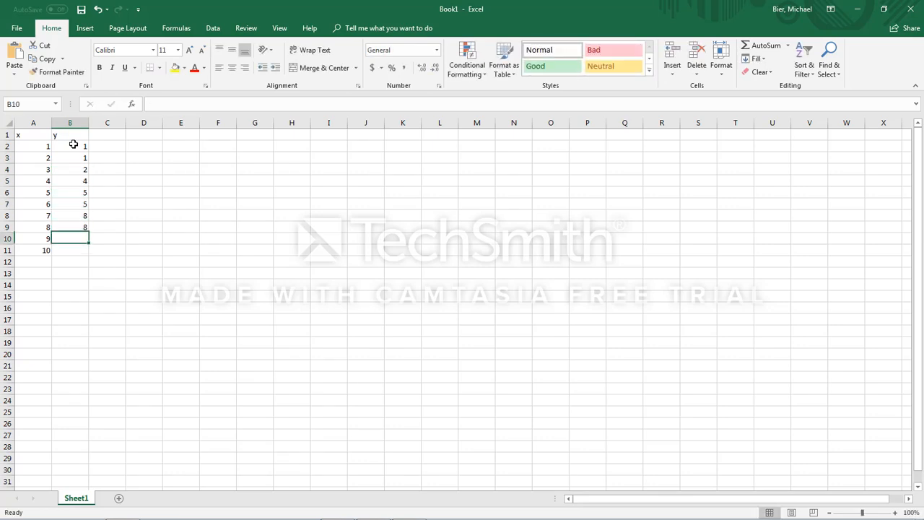
text(9)
key(Return)
text(11)
key(Return)
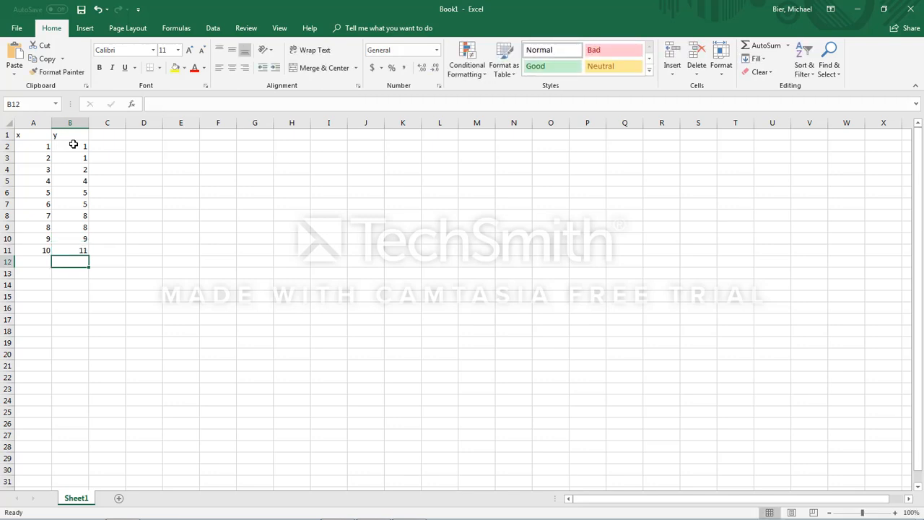
Step: Insert a markers-only scatter chart of the data in A1:B11 and place it enlarged beside the table
click(279, 236)
click(105, 184)
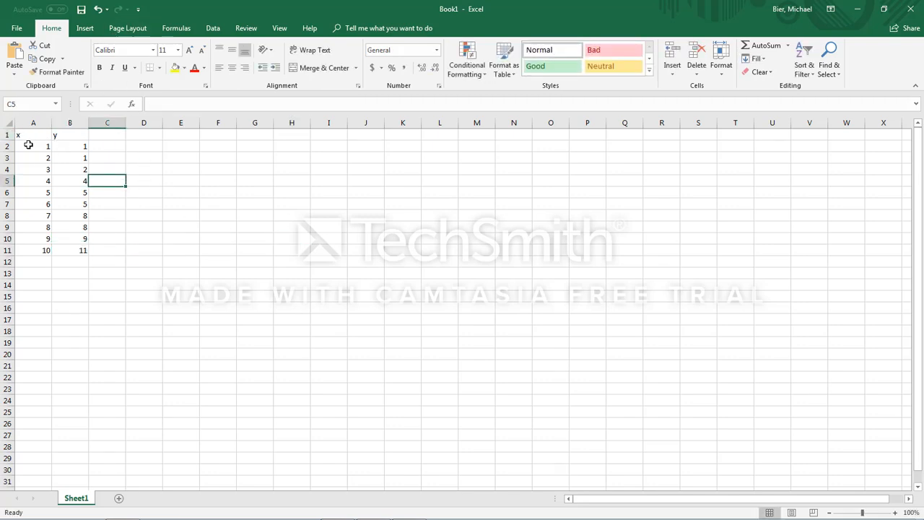
click(31, 133)
drag(31, 133, 83, 248)
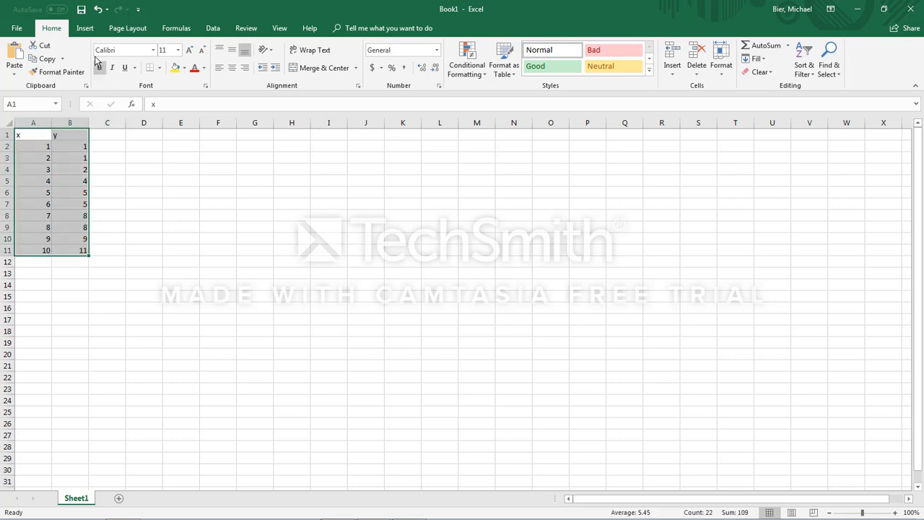
click(85, 29)
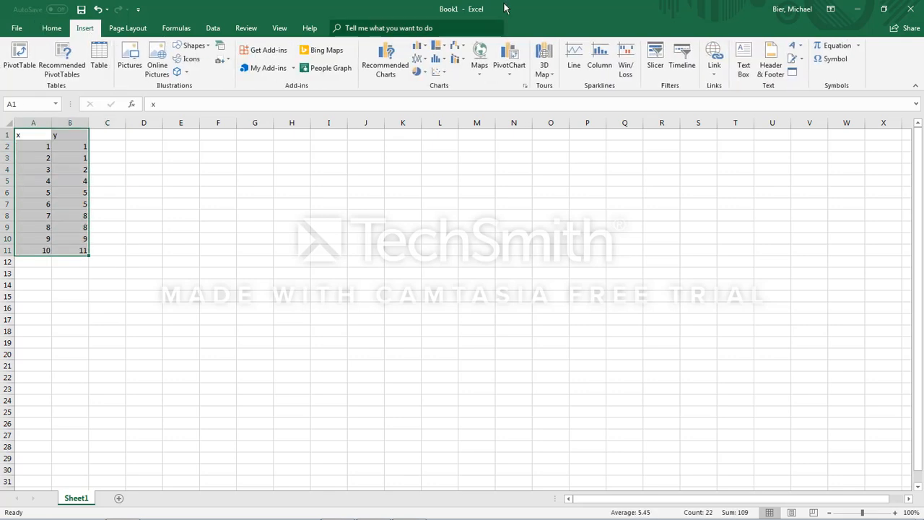
click(439, 72)
click(445, 106)
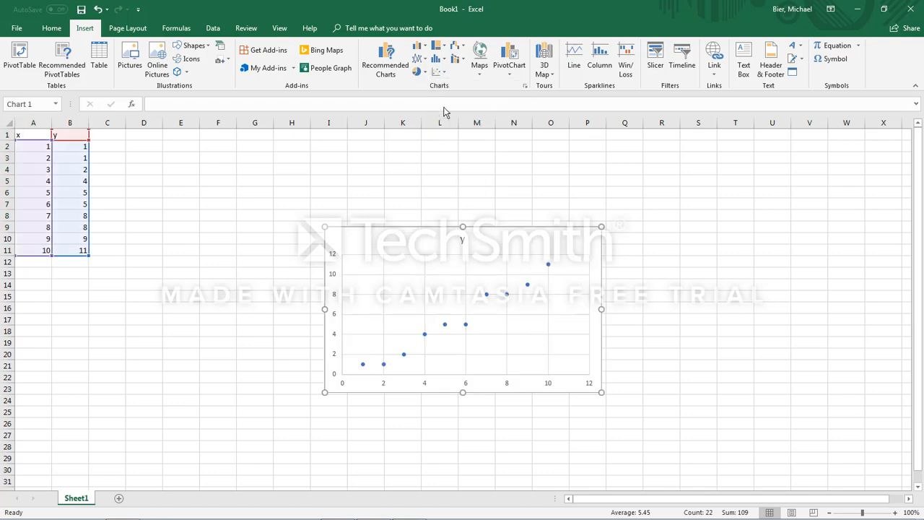
drag(509, 230, 302, 145)
drag(400, 303, 622, 400)
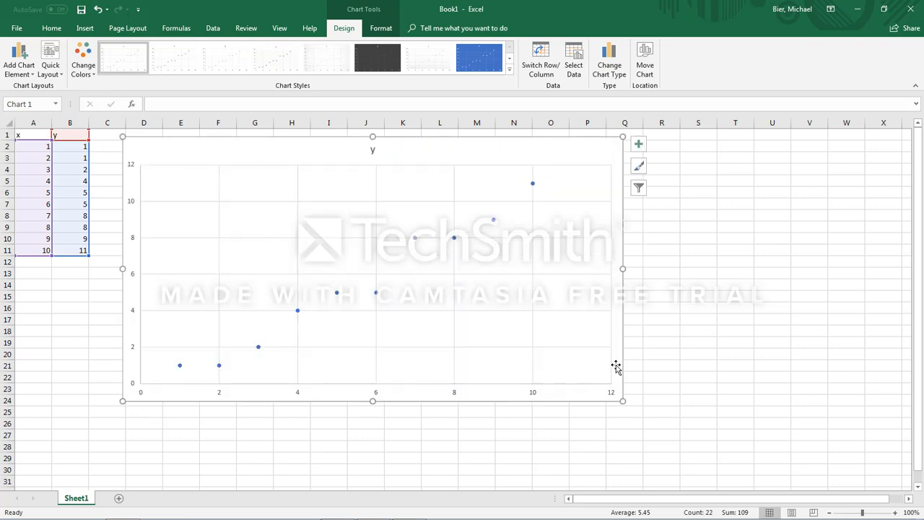
Step: Add axis titles to the scatter chart and set the horizontal one to "Number of Textbooks"
click(637, 144)
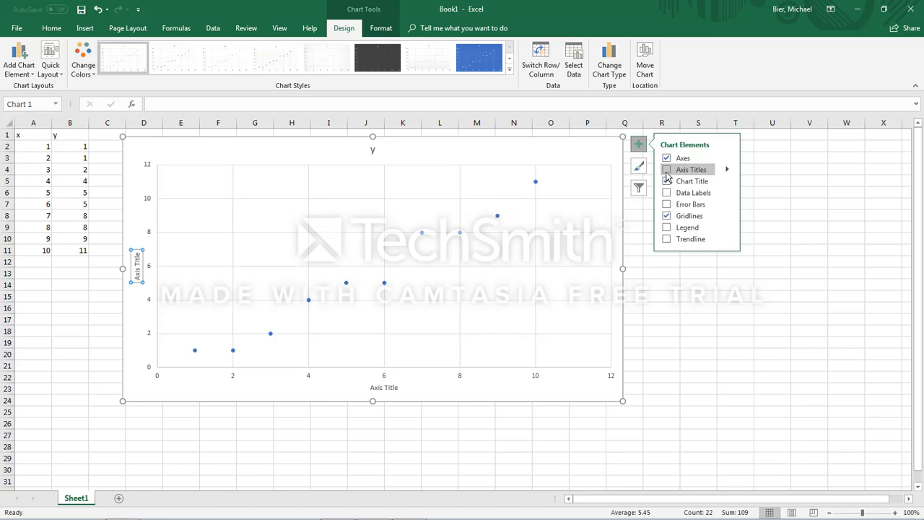
click(666, 172)
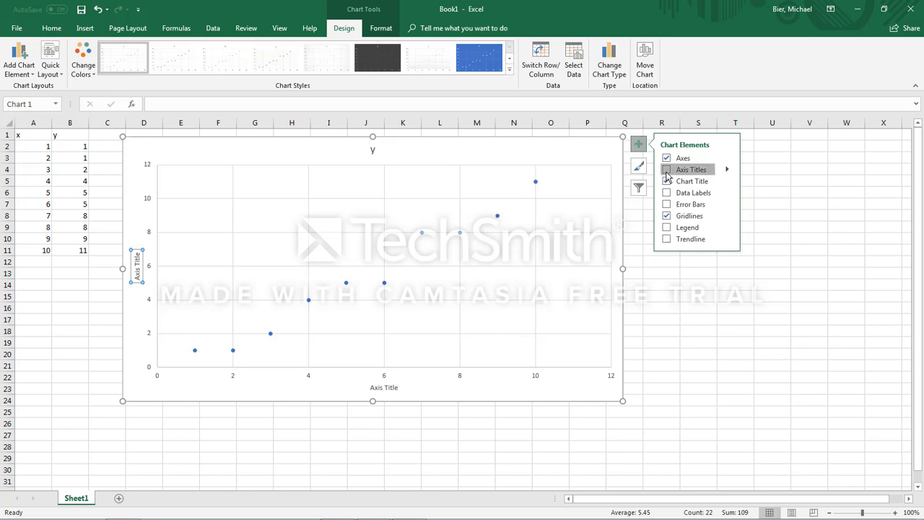
double_click(395, 389)
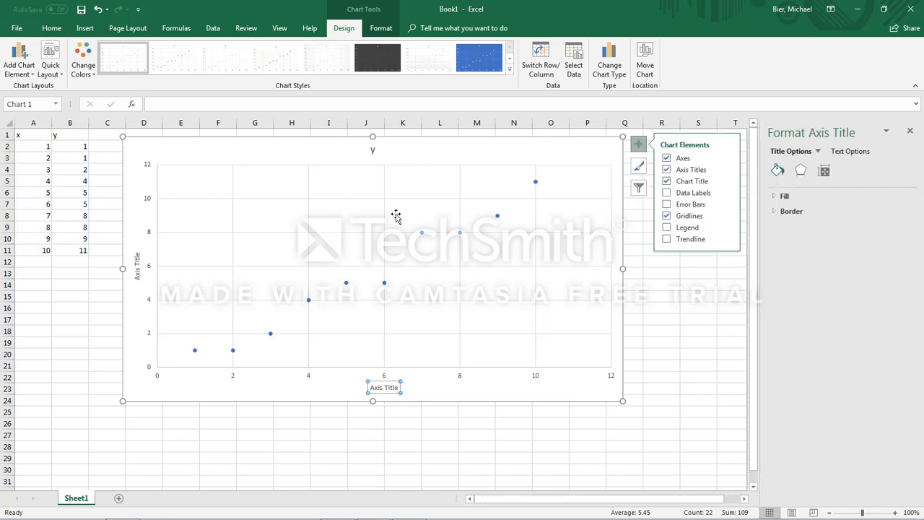
click(398, 387)
drag(397, 388, 373, 387)
click(396, 388)
text(N)
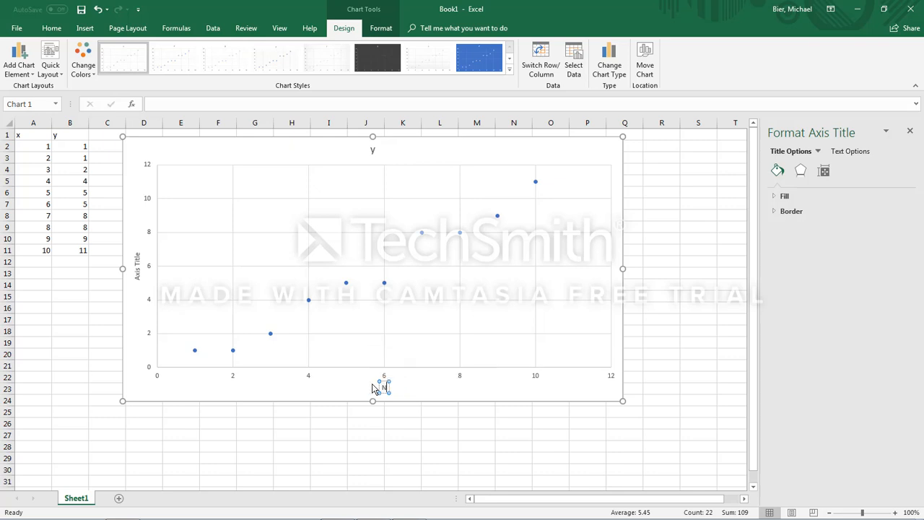
text(umber of Textbooks)
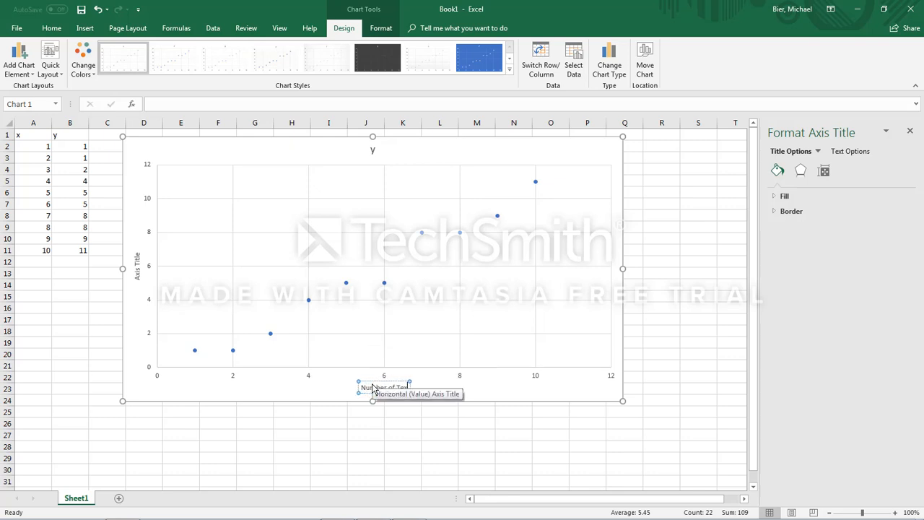
Step: Replace the chart's vertical axis title with "Number of Students"
click(140, 273)
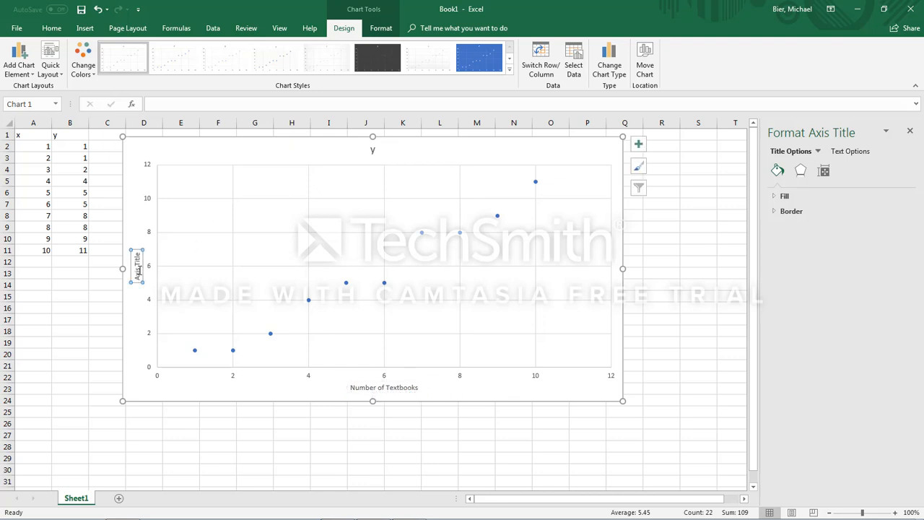
click(140, 256)
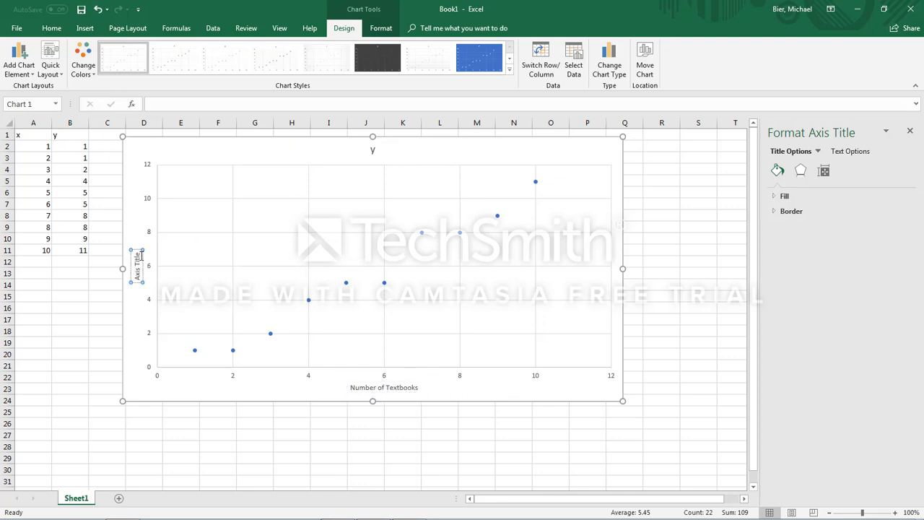
key(BackSpace)
key(BackSpace)
key(BackSpace)
key(BackSpace)
key(BackSpace)
key(BackSpace)
key(BackSpace)
key(BackSpace)
key(BackSpace)
key(BackSpace)
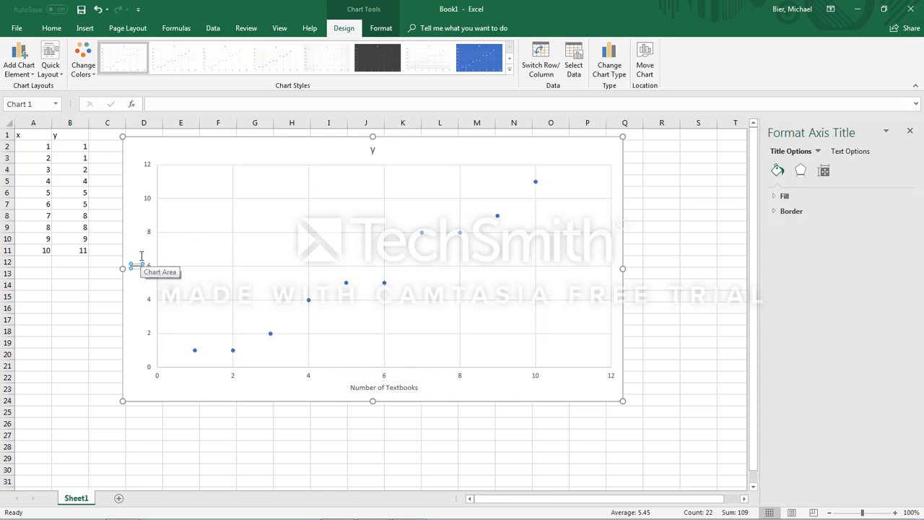
text(Number of Stu)
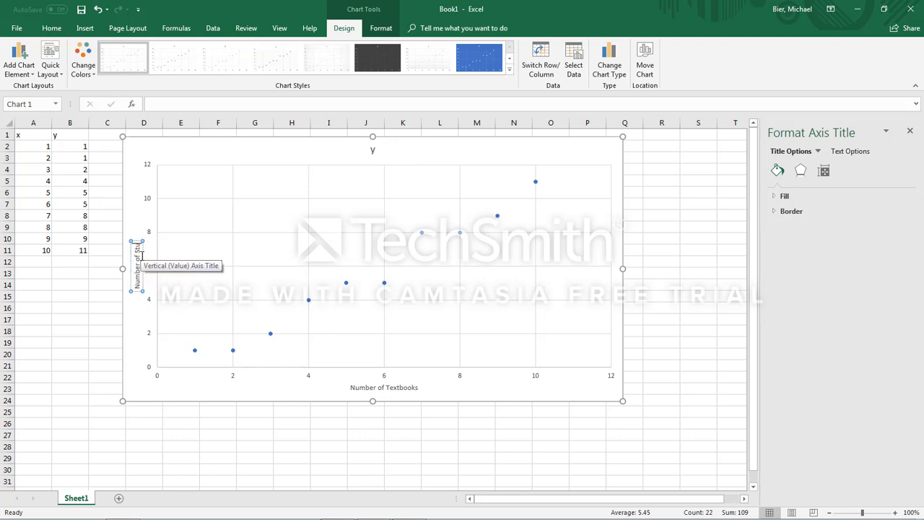
text(dents)
click(678, 294)
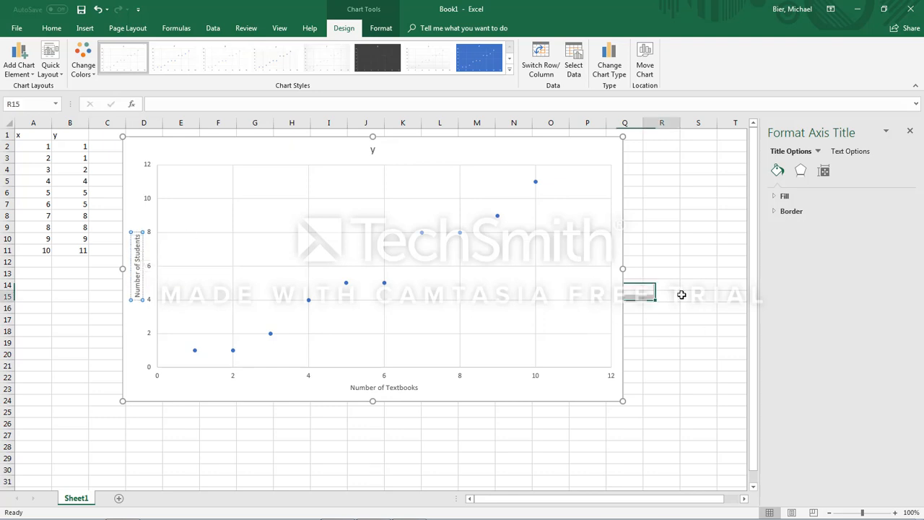
click(375, 188)
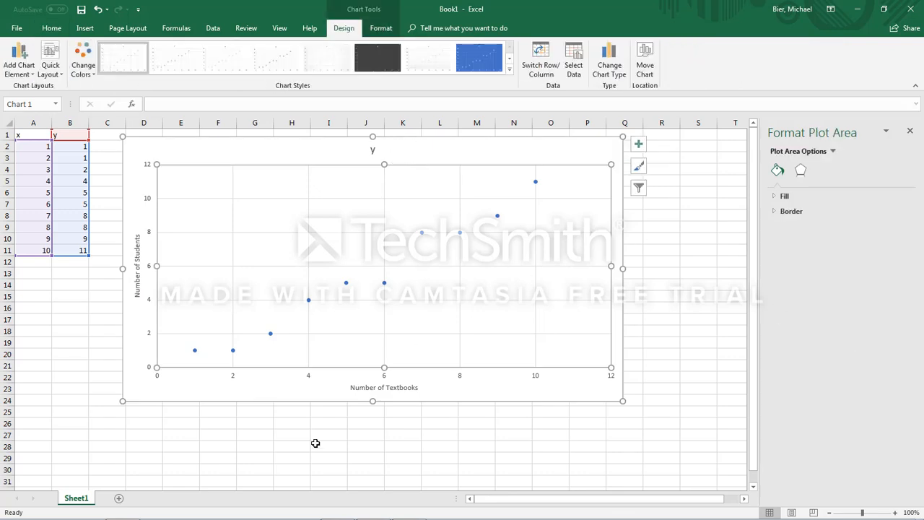
click(373, 150)
click(374, 148)
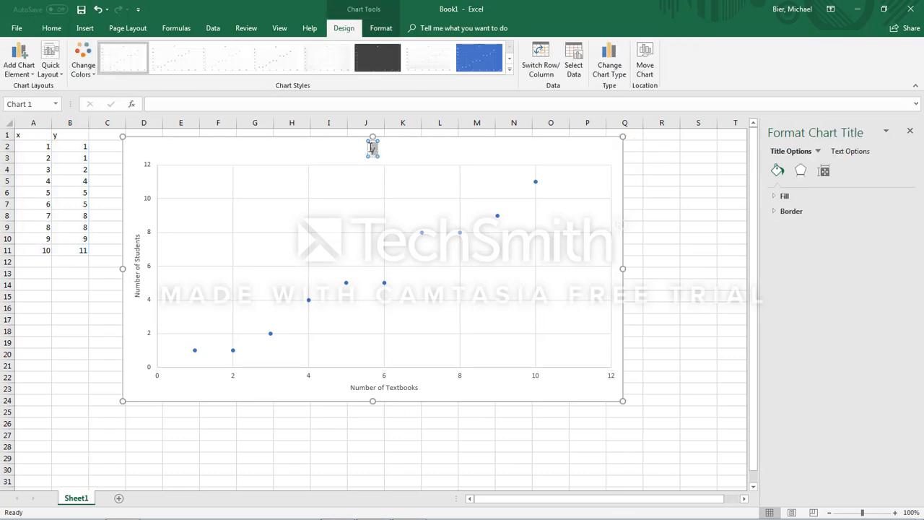
click(486, 155)
click(437, 294)
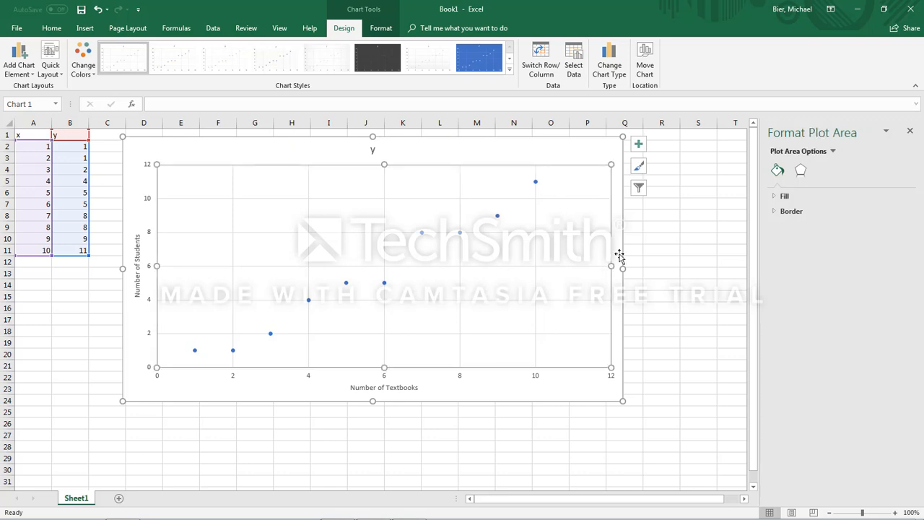
Step: Try out a legend and error bars on the scatter chart, removing each again
click(909, 130)
click(638, 144)
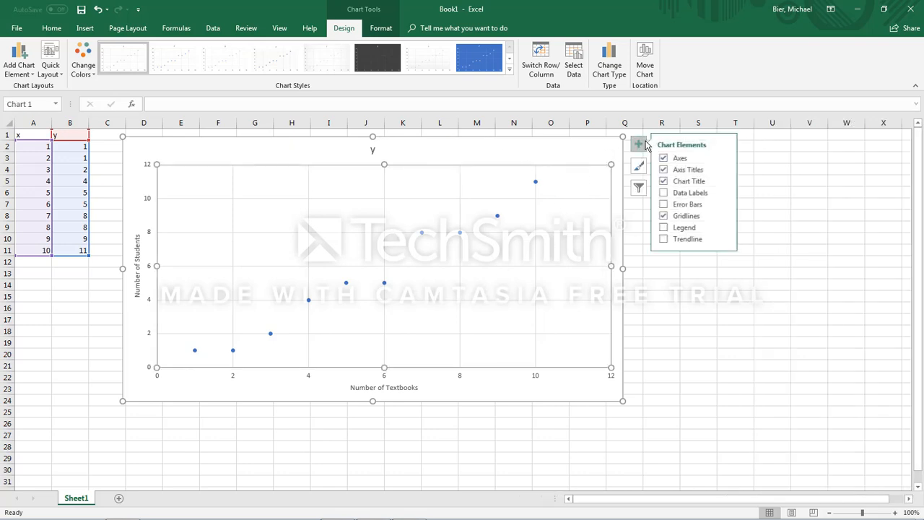
click(666, 228)
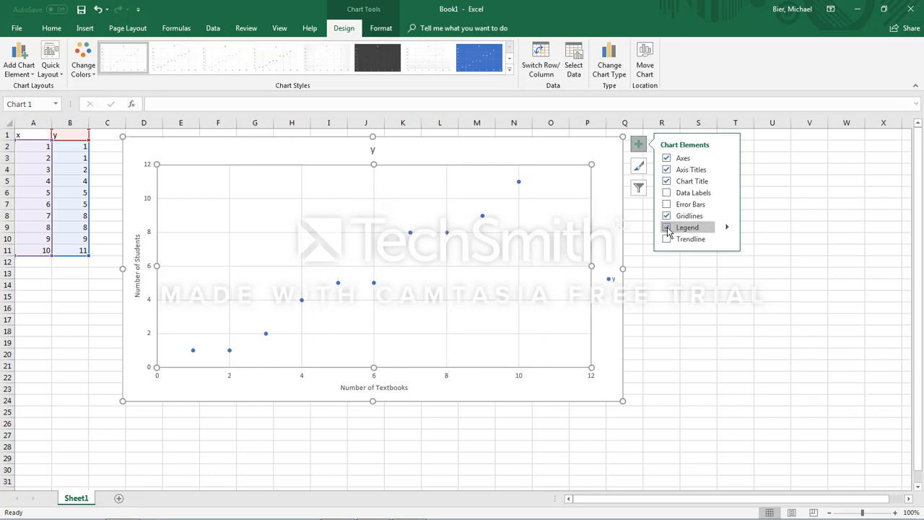
click(666, 228)
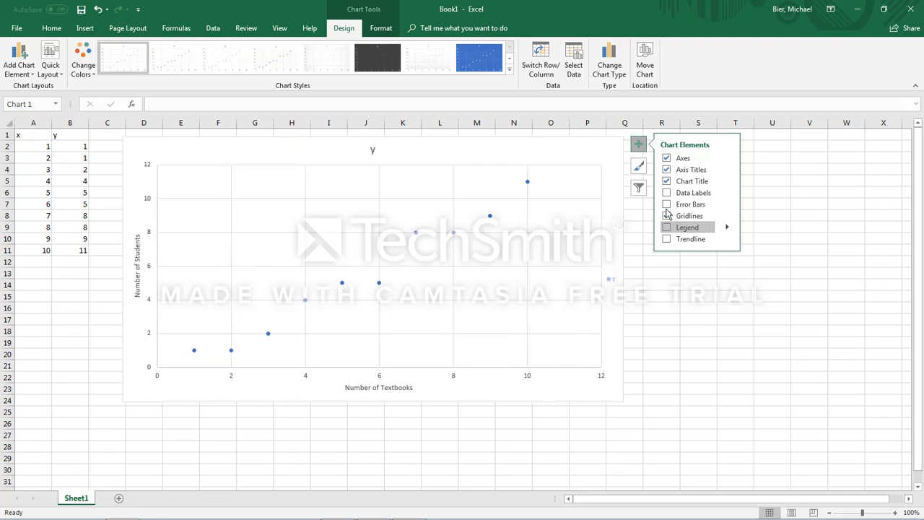
click(666, 204)
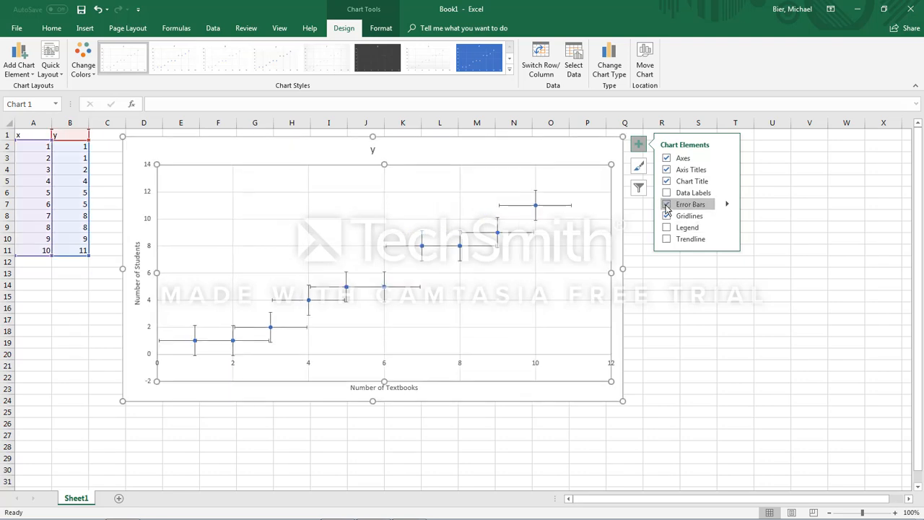
click(666, 205)
Step: Add a linear trendline to the scatter chart
click(666, 239)
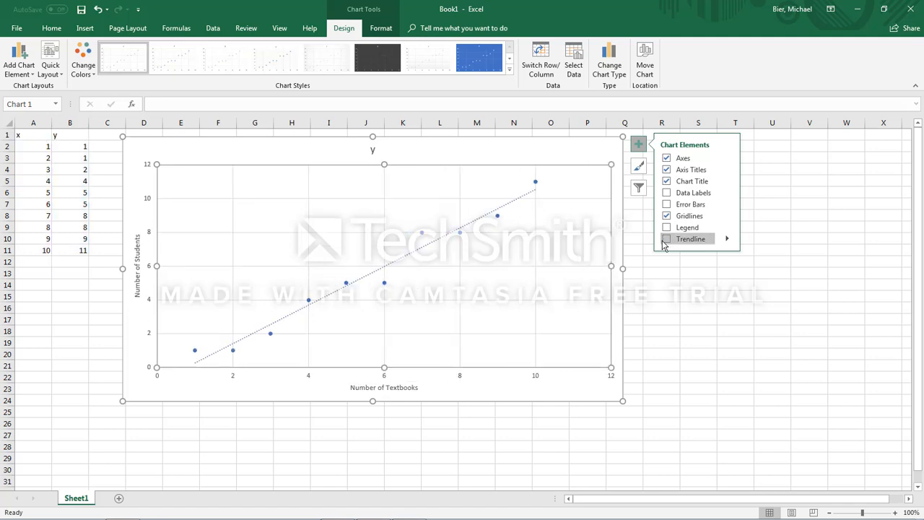
click(666, 239)
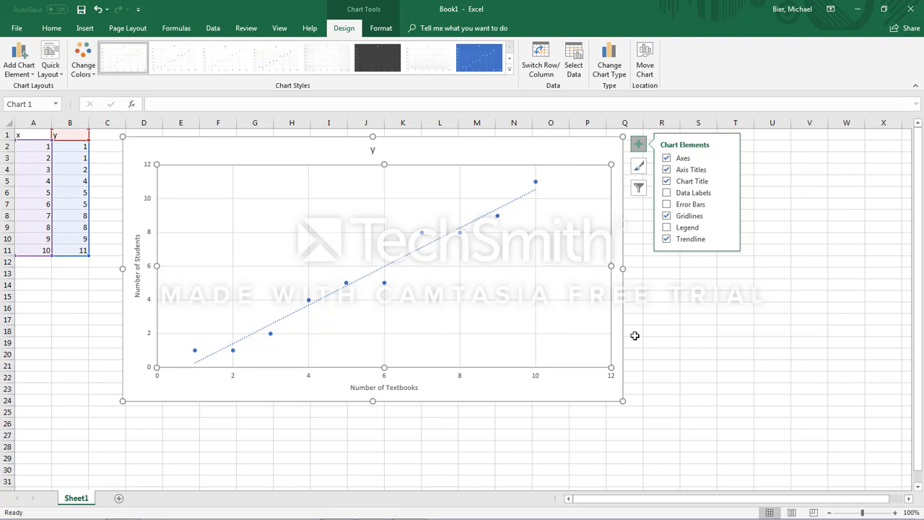
click(727, 240)
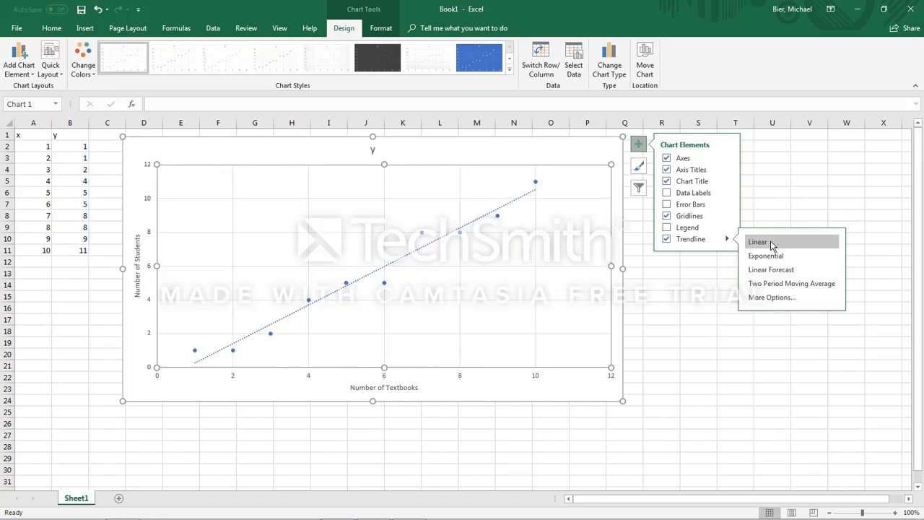
click(647, 147)
Step: Display the trendline's equation on the chart and move its label to the clear area above the middle of the line
double_click(473, 216)
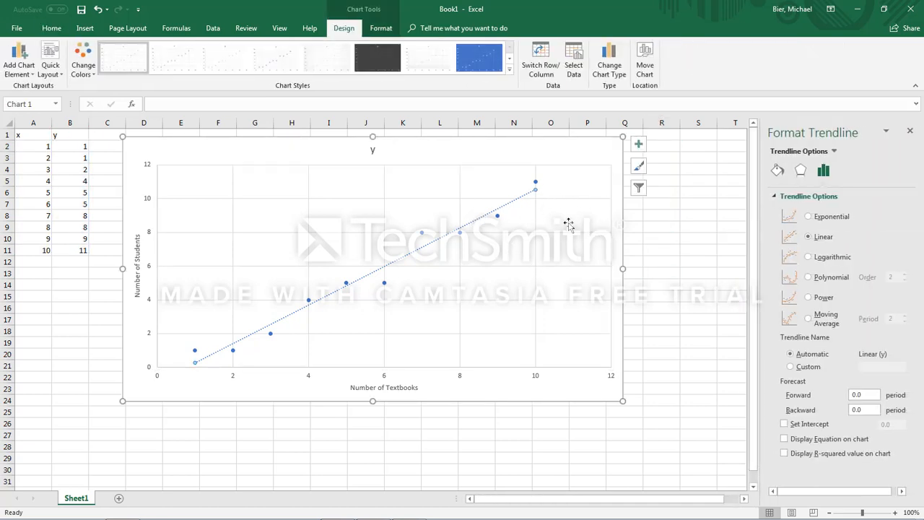
click(798, 172)
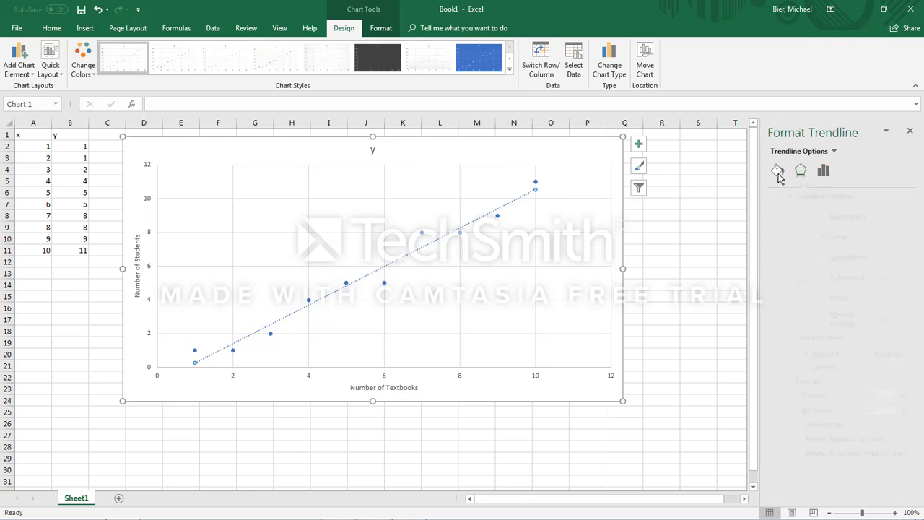
click(776, 174)
click(799, 173)
click(819, 172)
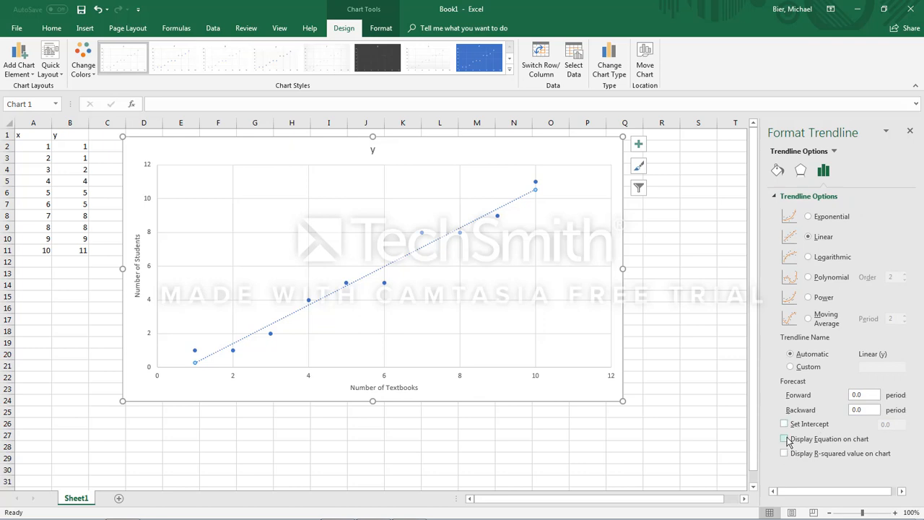
click(785, 439)
click(510, 190)
drag(510, 190, 420, 204)
drag(372, 242, 360, 243)
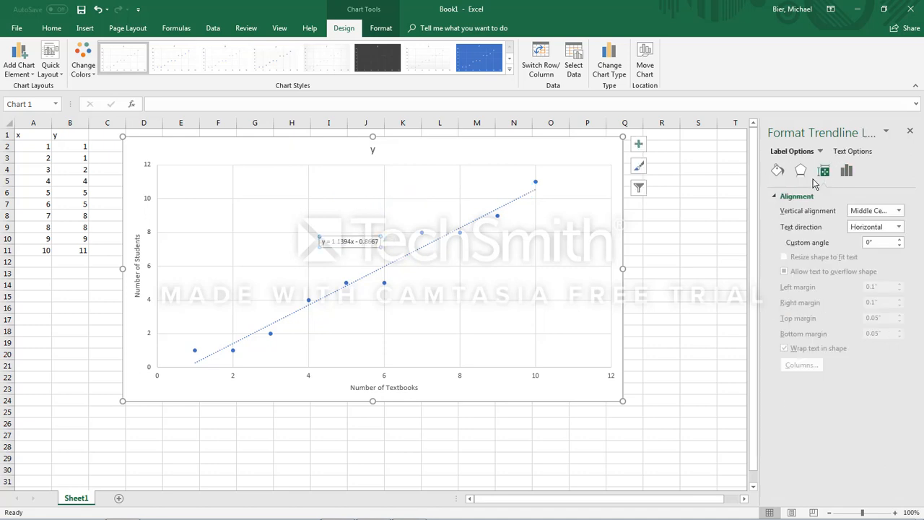
Step: Display the trendline's R-squared value on the chart
click(801, 175)
click(846, 174)
click(824, 171)
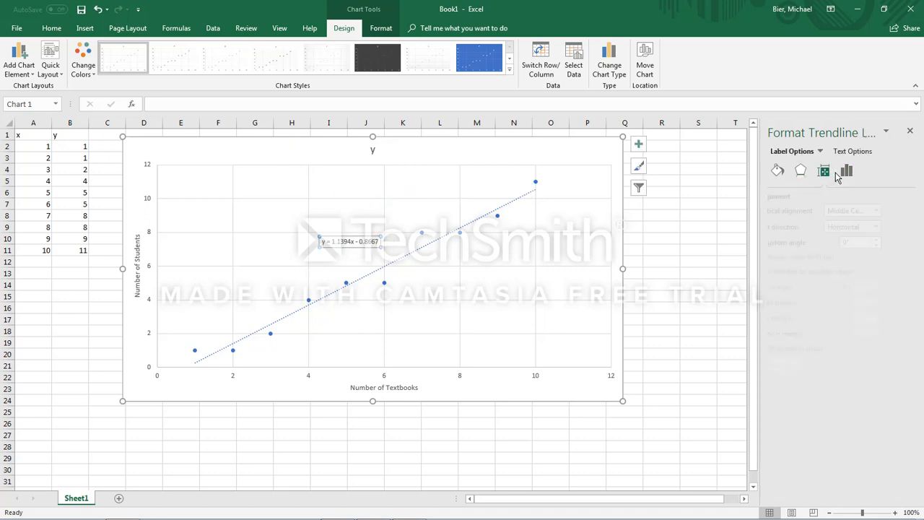
click(400, 260)
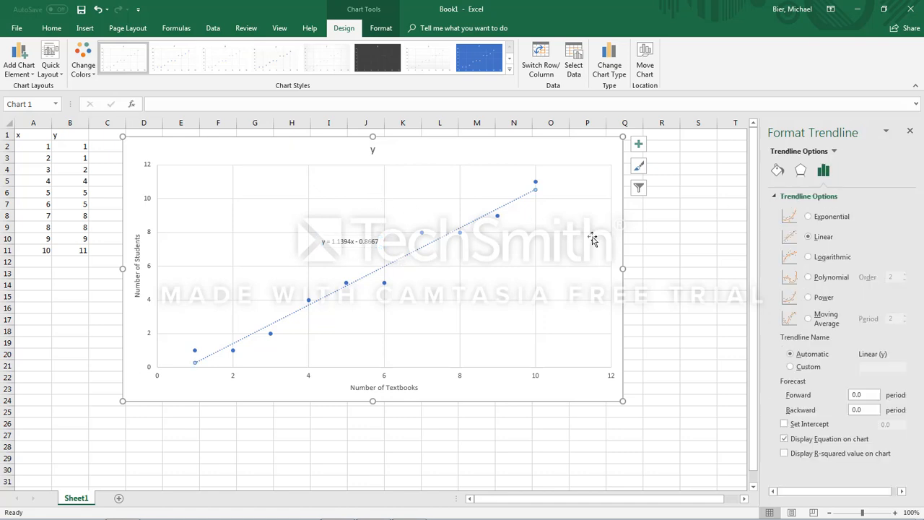
click(785, 453)
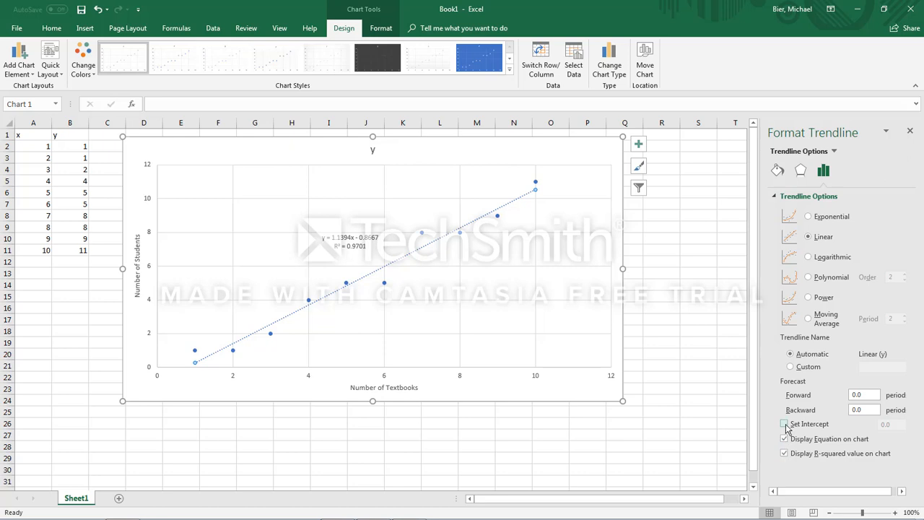
Step: Set the trendline's intercept to 1 and close the trendline formatting options
click(785, 423)
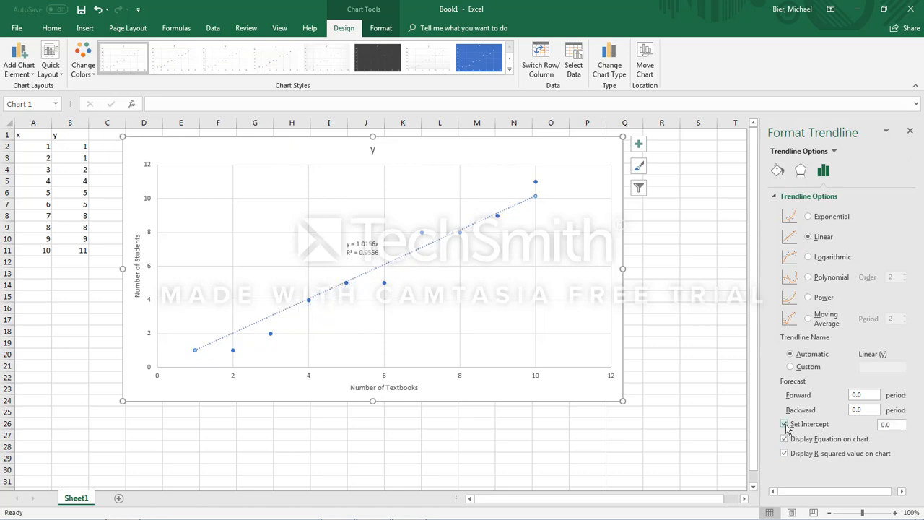
click(894, 423)
double_click(891, 424)
key(Return)
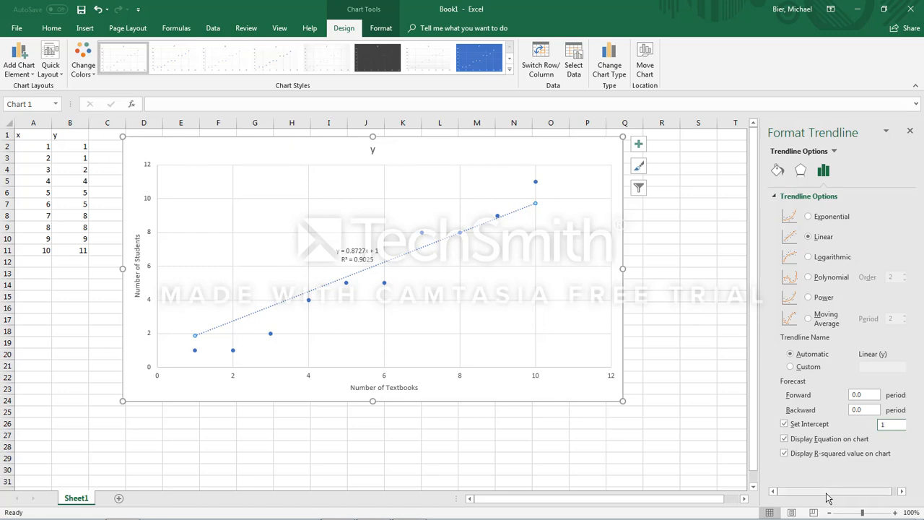
drag(826, 493, 887, 495)
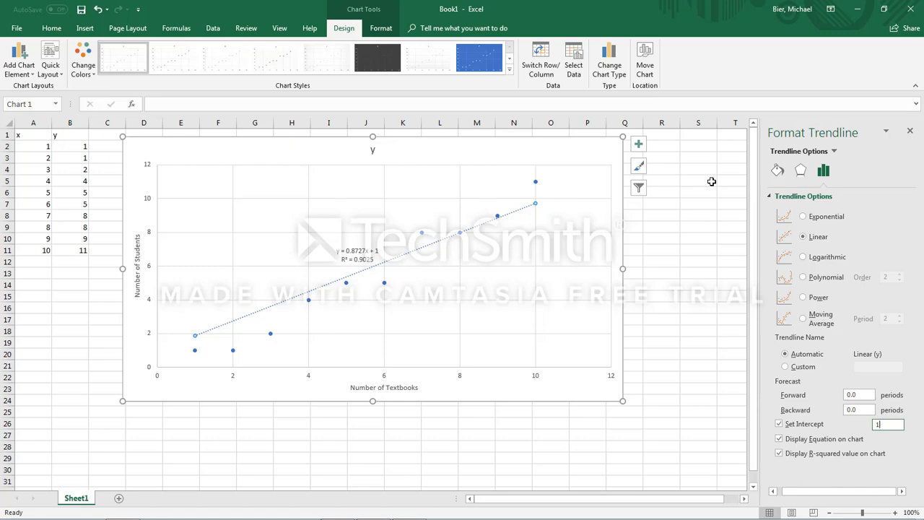
click(667, 282)
click(910, 131)
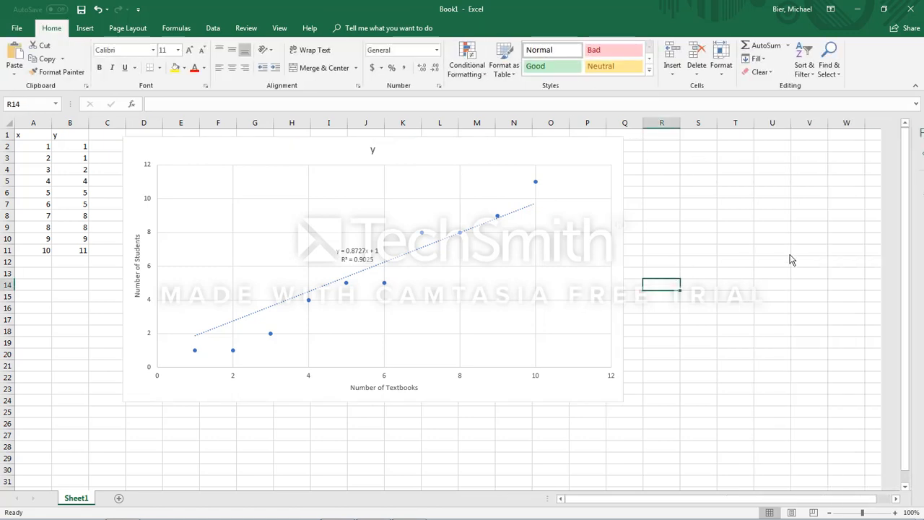
Step: Delete the scatter chart from the sheet and select cell E1
click(650, 196)
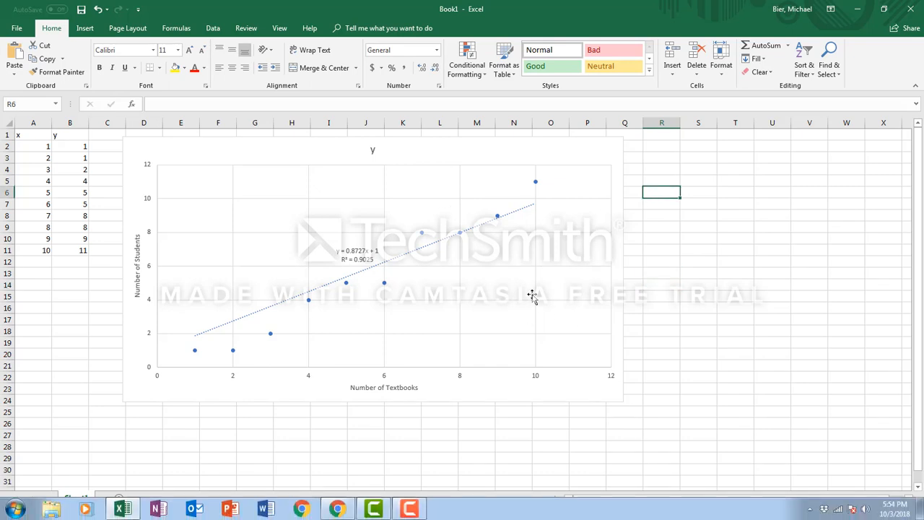
click(371, 160)
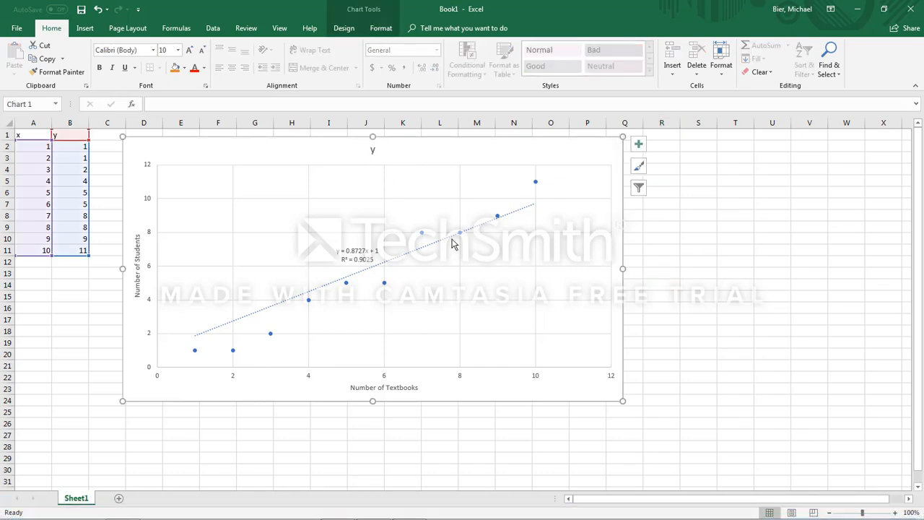
key(Delete)
click(130, 158)
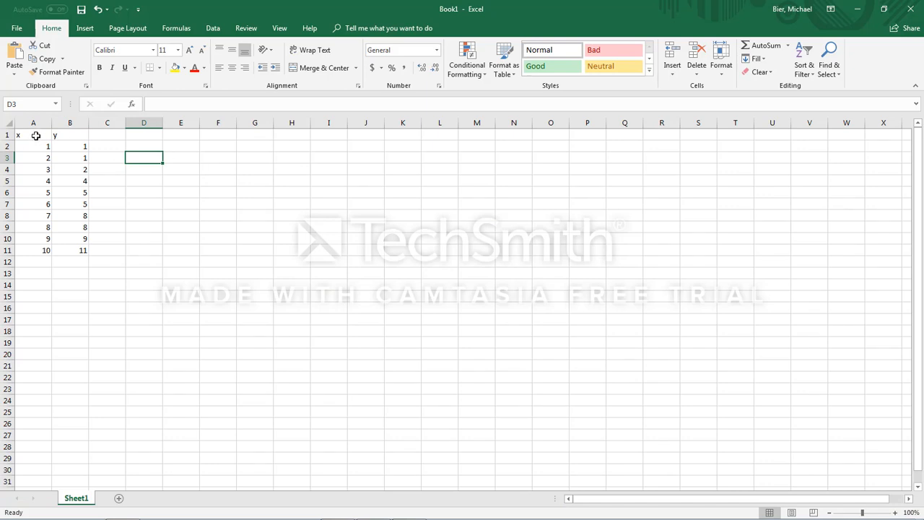
click(107, 134)
click(176, 132)
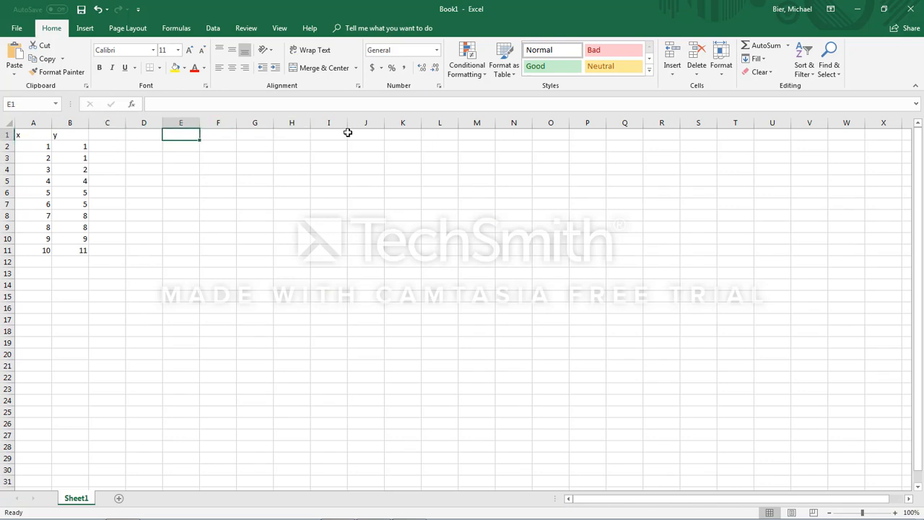
text(=)
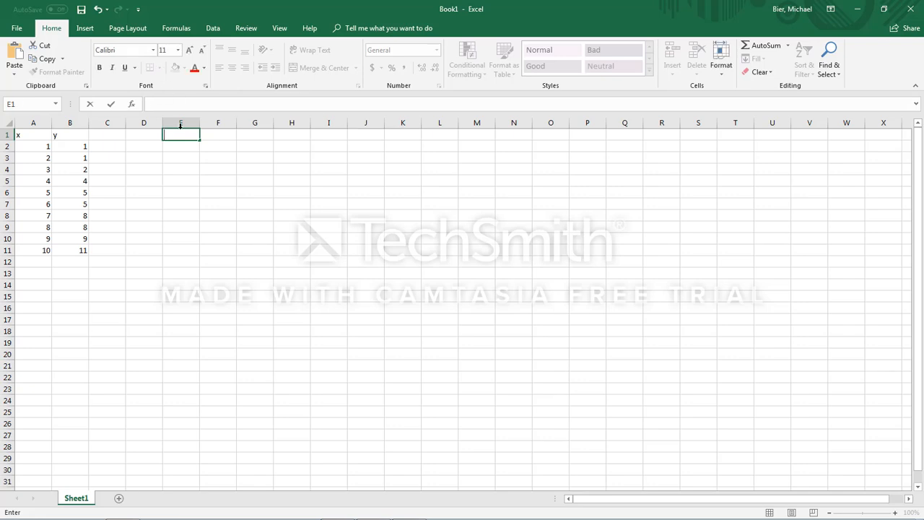
text(s)
key(BackSpace)
key(Escape)
Step: Browse the financial, logical, and math and trigonometry functions for a binomial distribution function
click(176, 28)
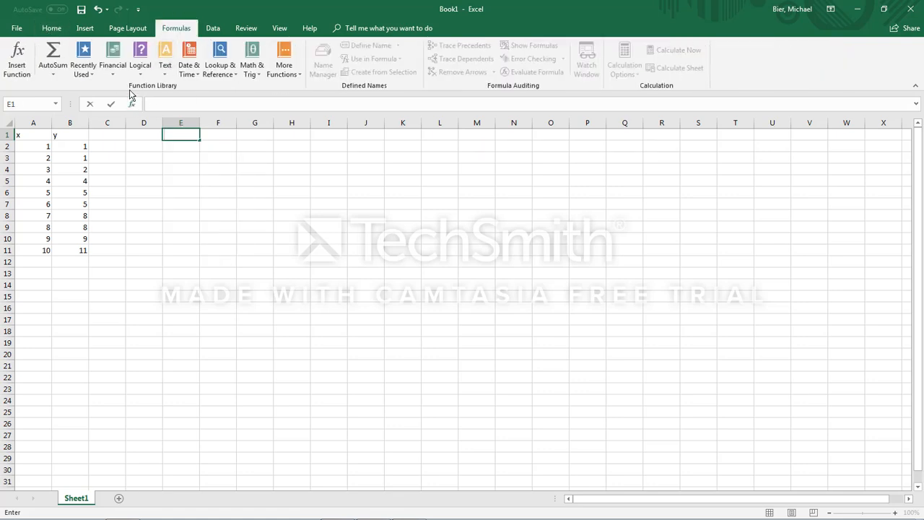
click(117, 72)
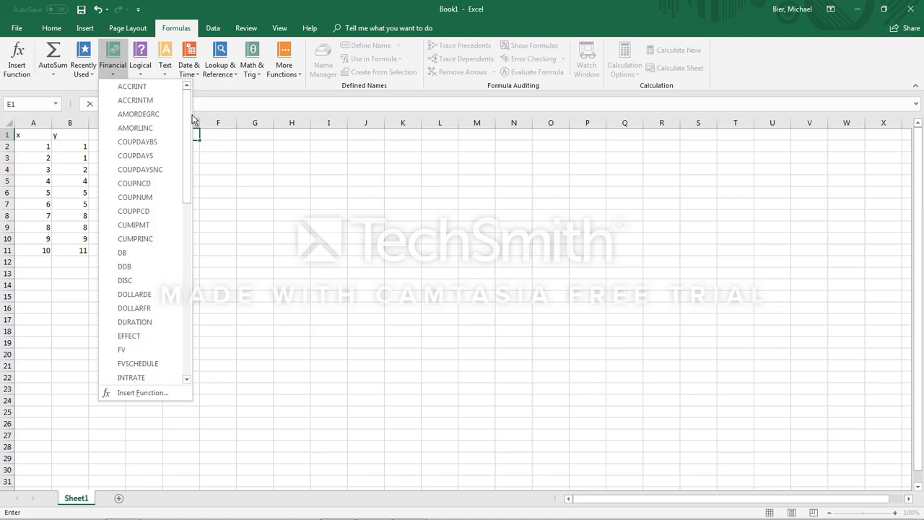
drag(192, 115, 199, 168)
click(143, 69)
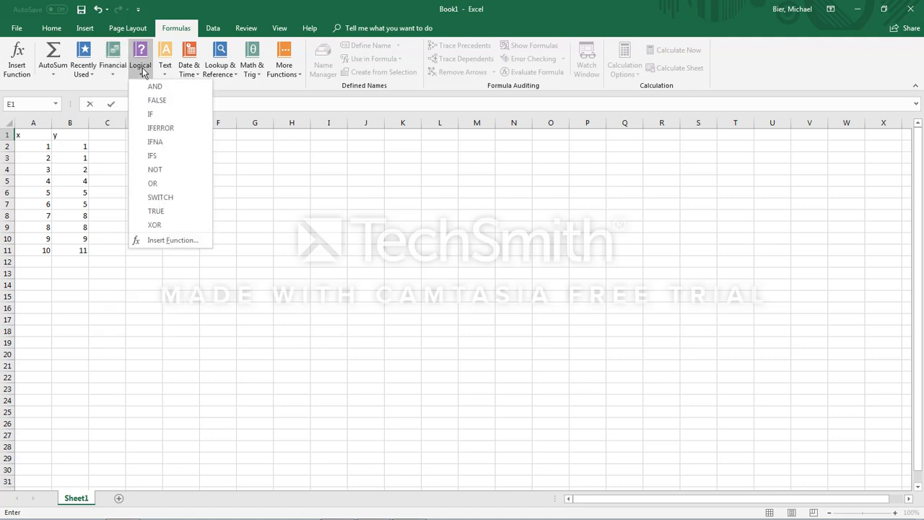
click(140, 67)
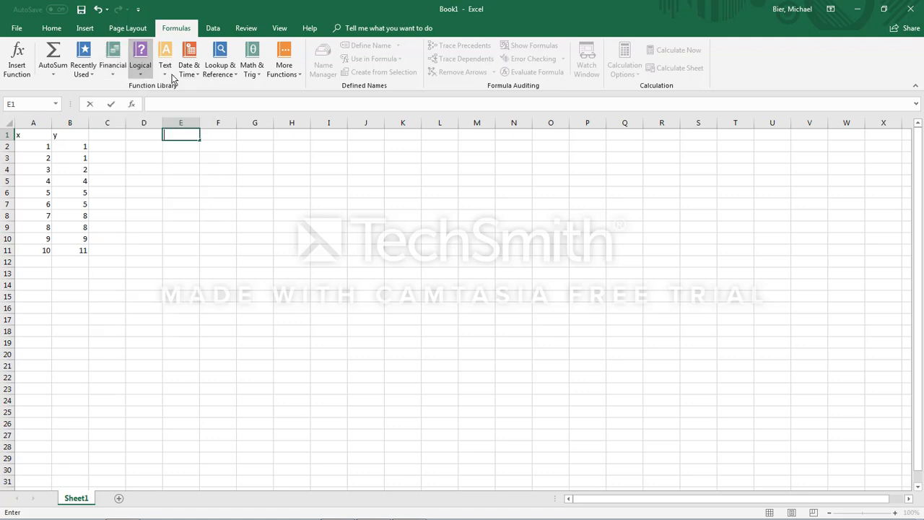
click(252, 70)
mouse_move(323, 130)
mouse_down()
mouse_move(324, 223)
mouse_move(324, 138)
mouse_up()
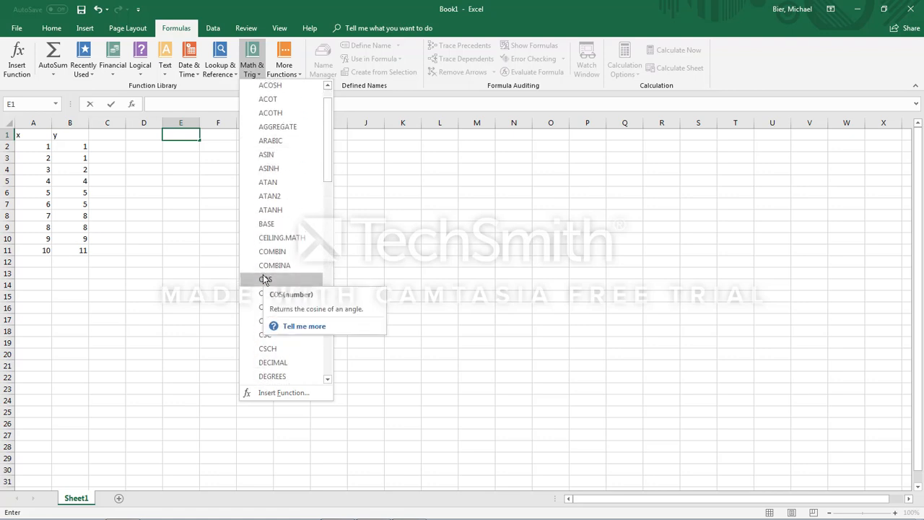
scroll(324, 154, down, 3)
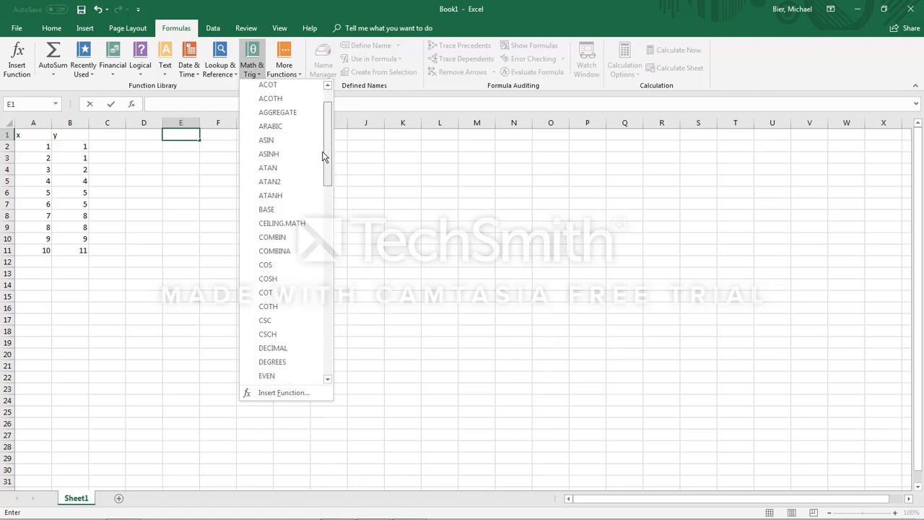
click(250, 70)
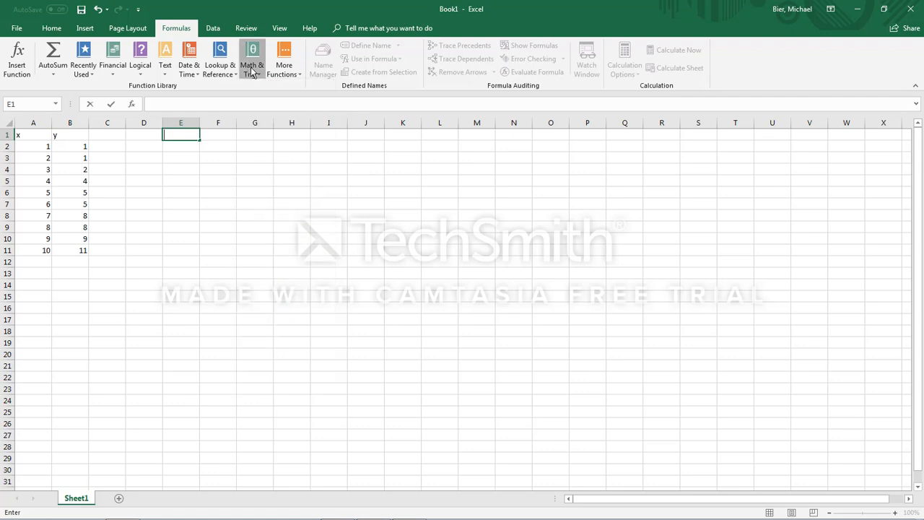
click(251, 67)
drag(324, 109, 342, 102)
Step: Start a BINOM.DIST formula in cell E1
click(175, 167)
text(=BINo)
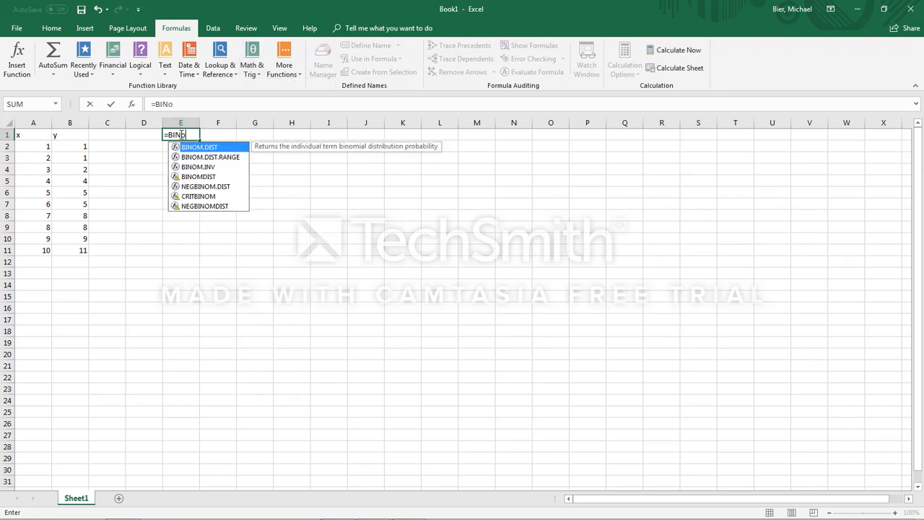
key(BackSpace)
text(OM.)
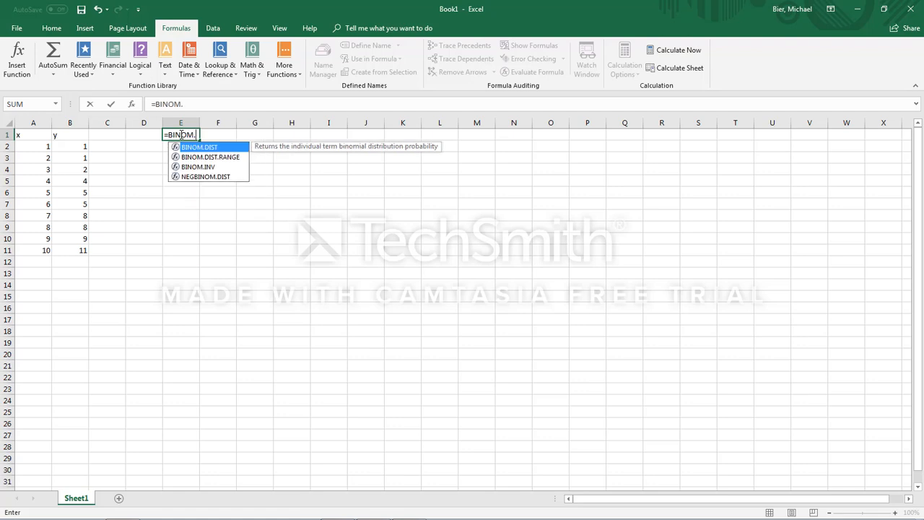
double_click(219, 148)
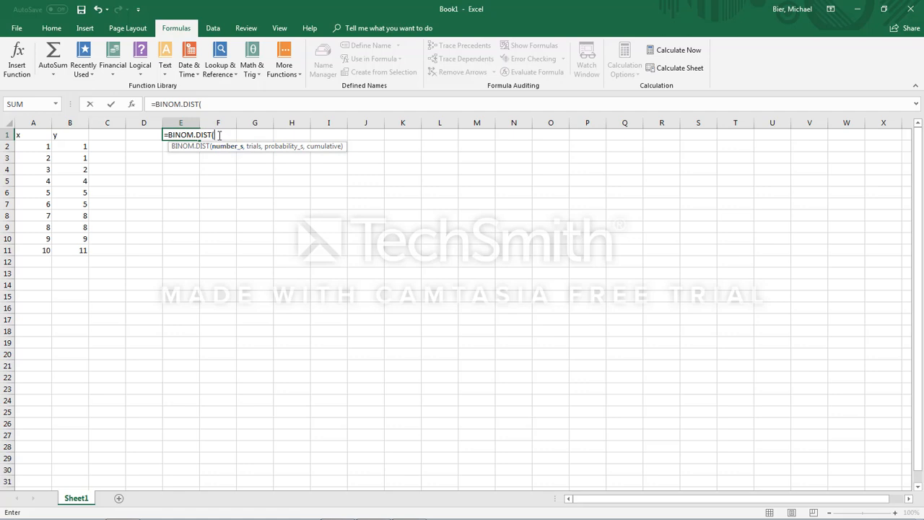
Step: Complete the BINOM.DIST formula with 8 successes, 15 trials, a success probability of .8 and FALSE for cumulative
text(8,15,)
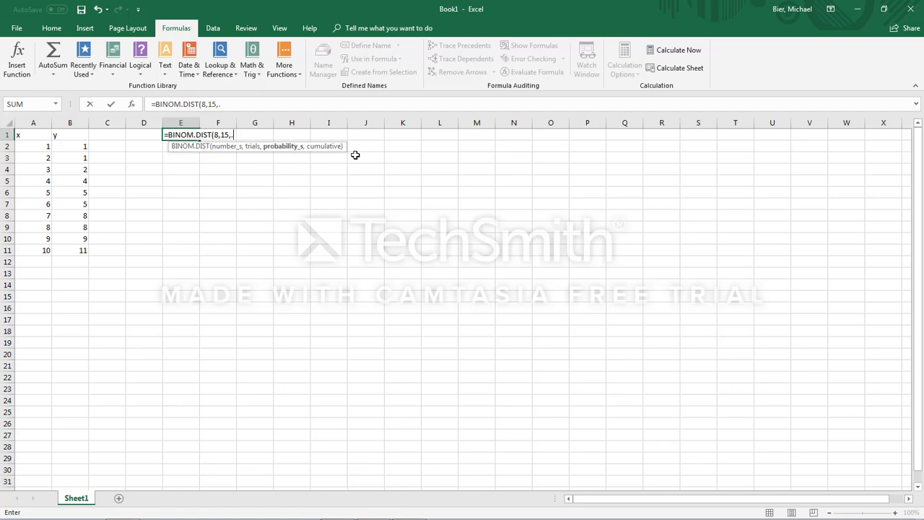
text(.8,)
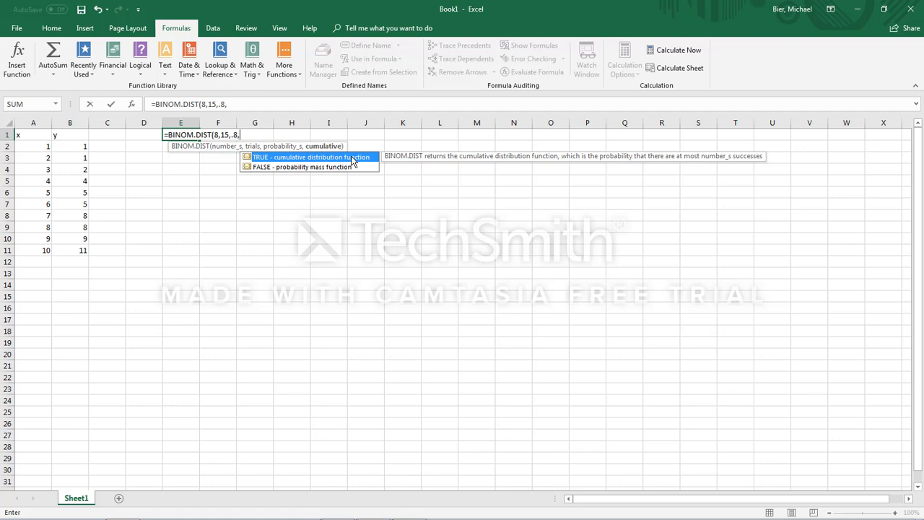
text(FALSE))
key(Return)
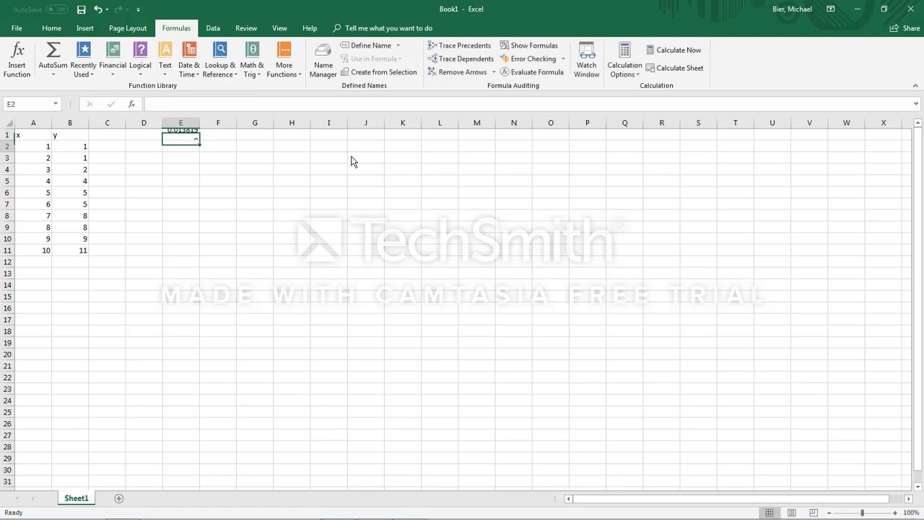
Step: Change the cumulative argument of the BINOM.DIST formula in cell E1 to TRUE
click(180, 134)
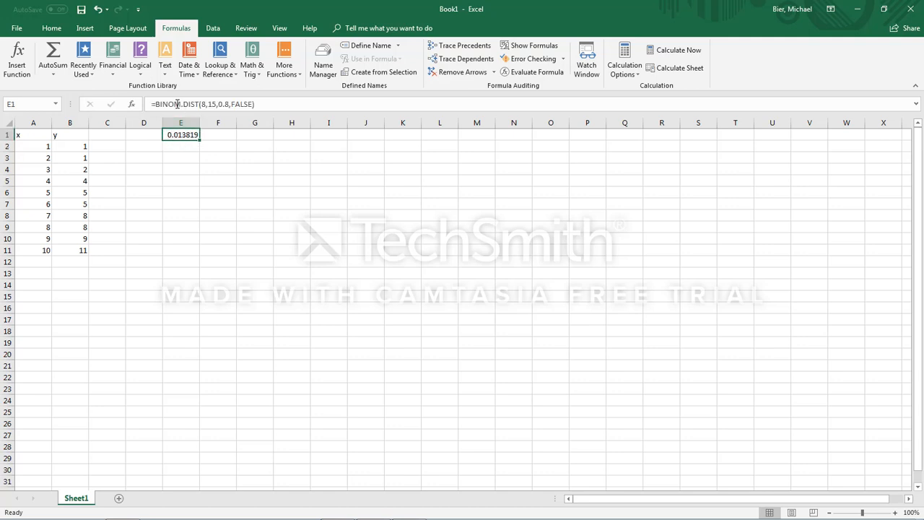
click(176, 104)
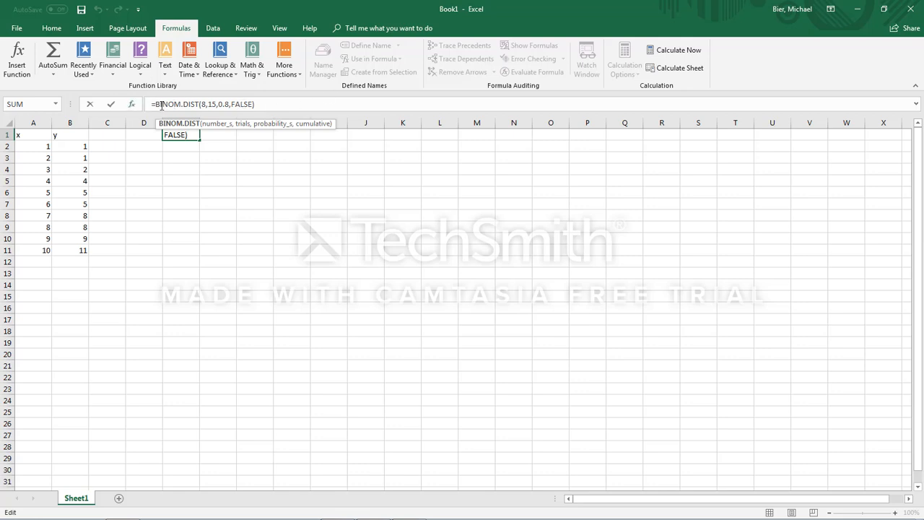
key(Return)
click(193, 137)
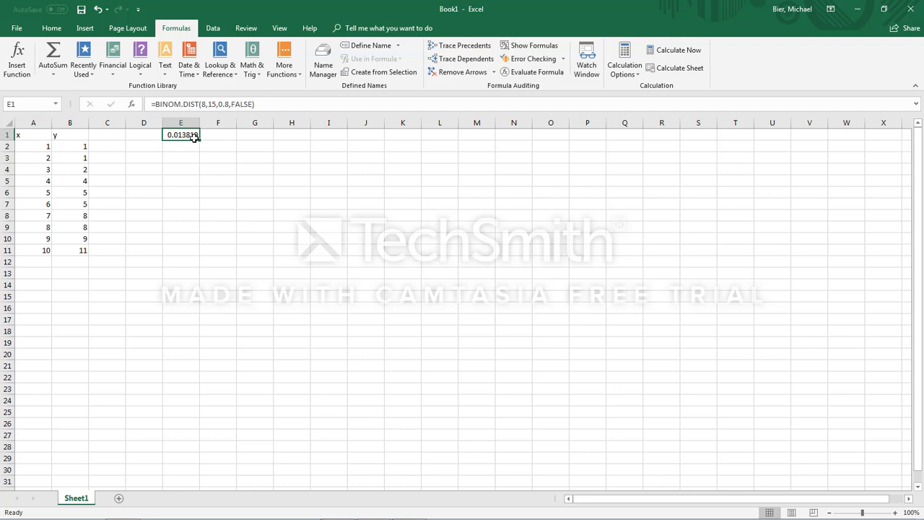
click(252, 104)
drag(254, 104, 239, 104)
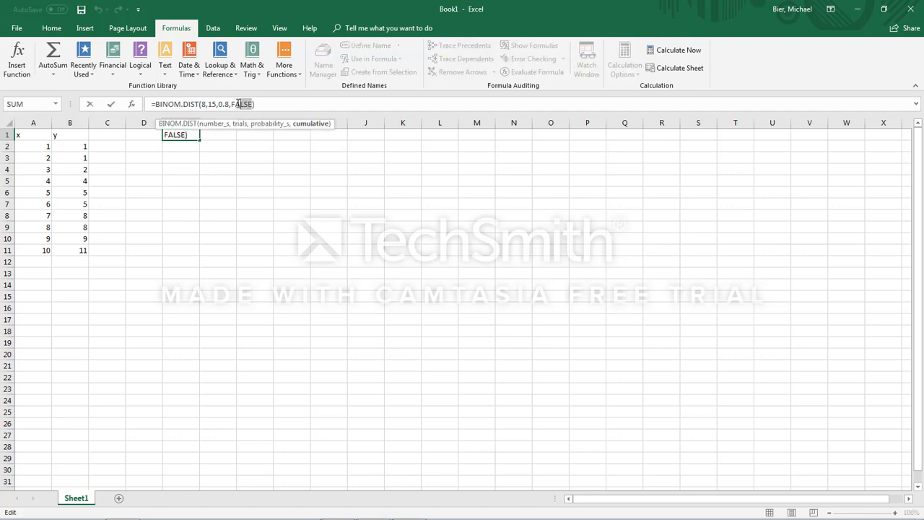
text(TRUE)
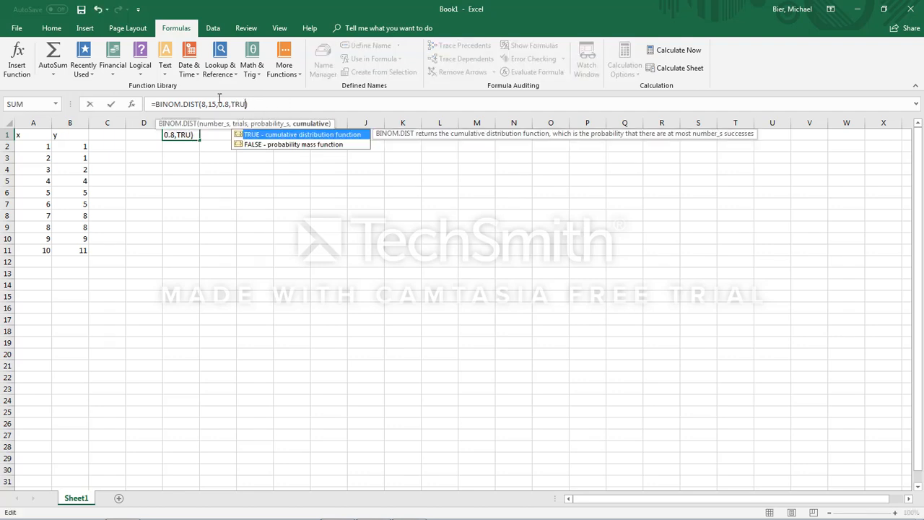
key(Return)
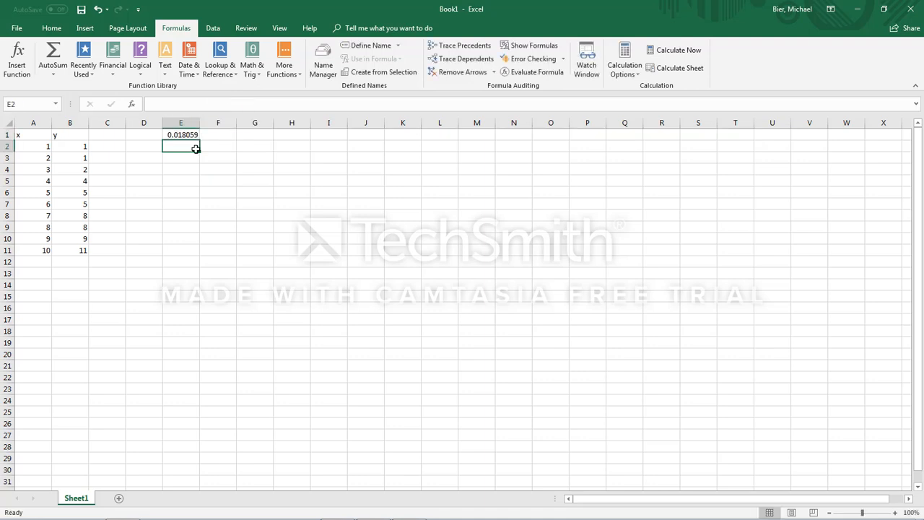
Step: Set the number of trials in cell E1's BINOM.DIST formula to 20
click(179, 132)
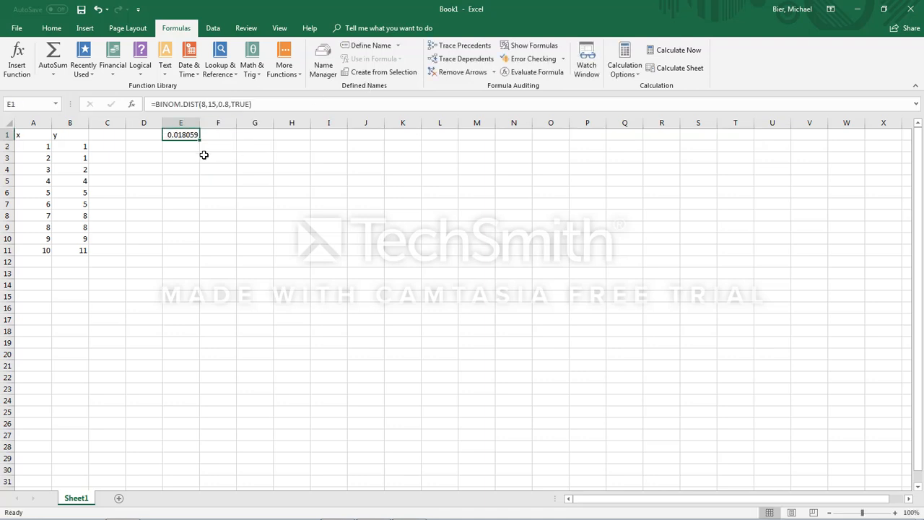
click(215, 103)
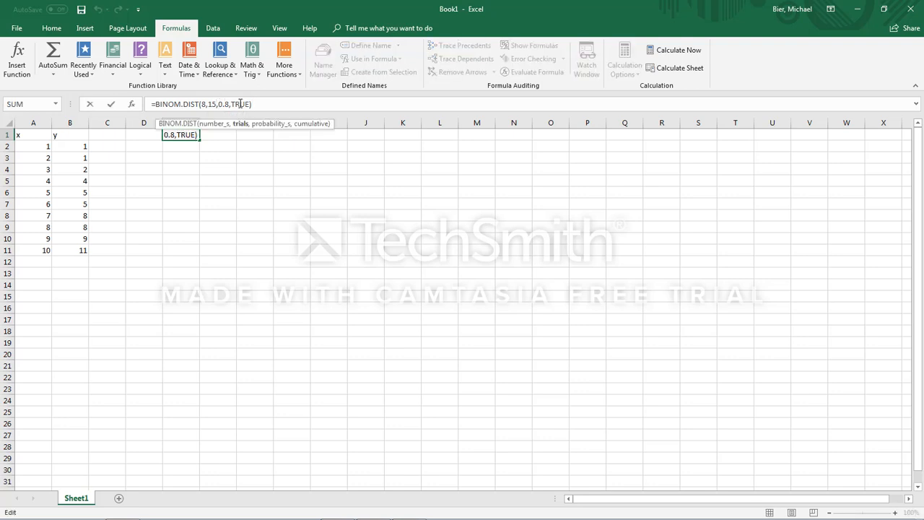
key(BackSpace)
key(BackSpace)
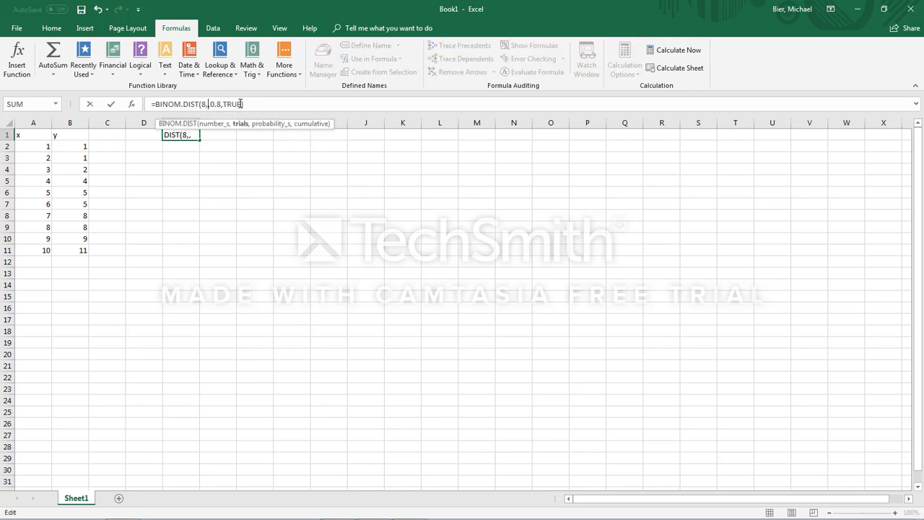
text(20)
key(Return)
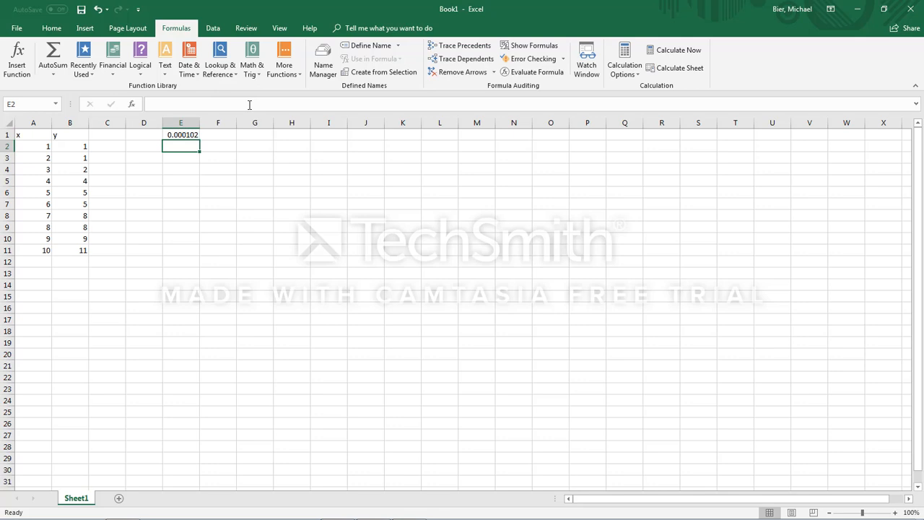
Step: Replace the BINOM.DIST formula in cell E1 with =SUM to preview the matching functions, and clear the cell
click(184, 135)
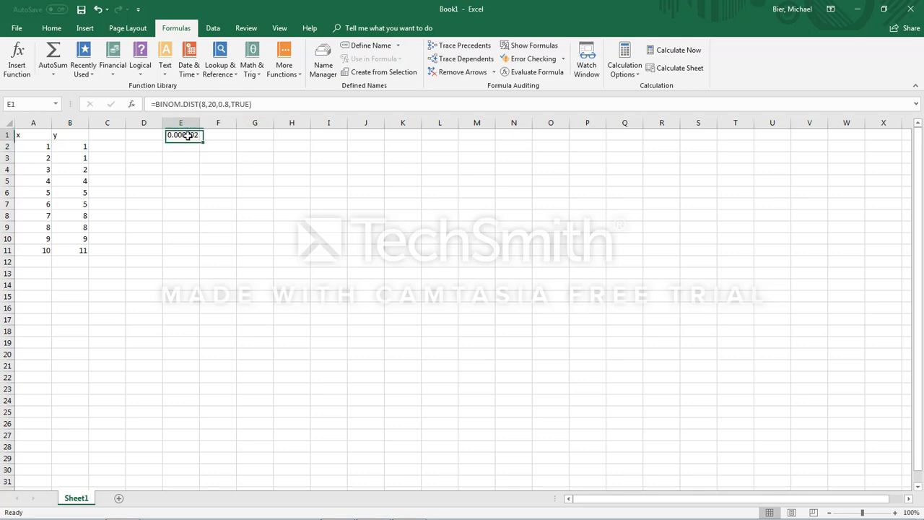
click(215, 104)
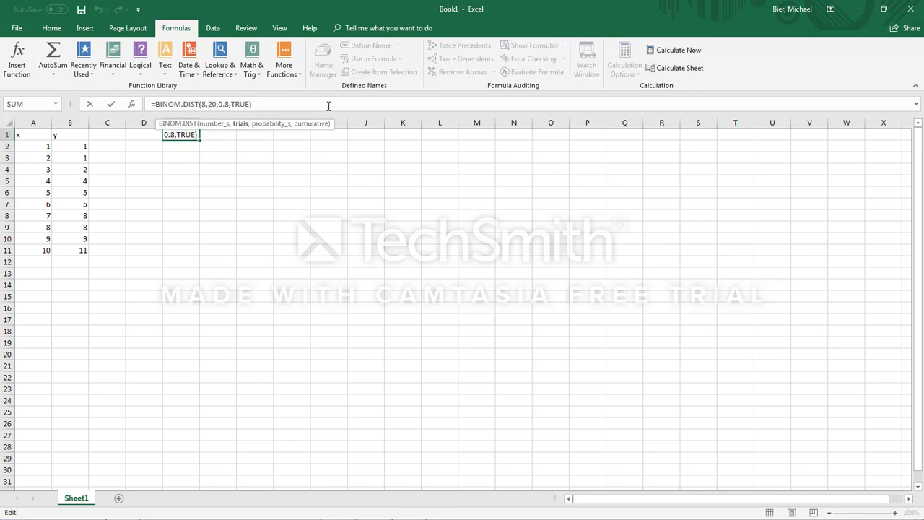
drag(331, 106, 146, 109)
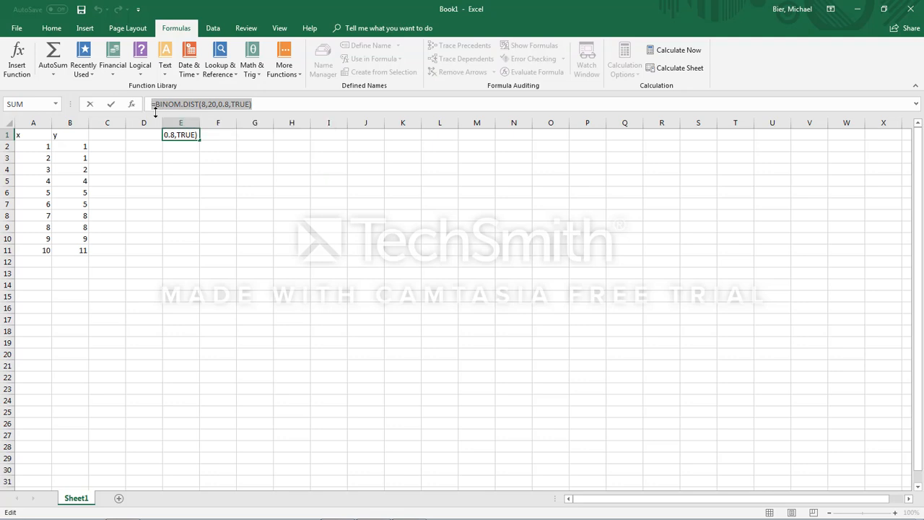
key(Delete)
text(=SUM)
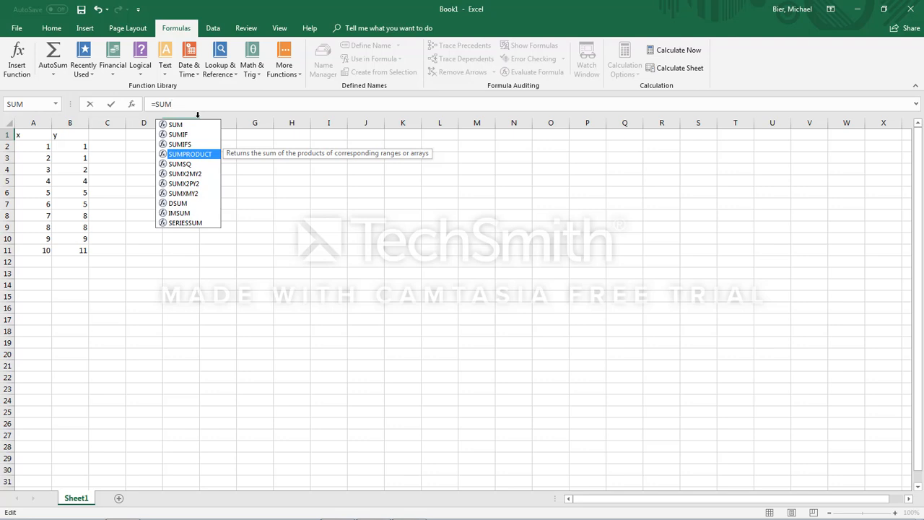
mouse_move(179, 104)
mouse_down()
mouse_move(154, 105)
mouse_move(163, 107)
mouse_up()
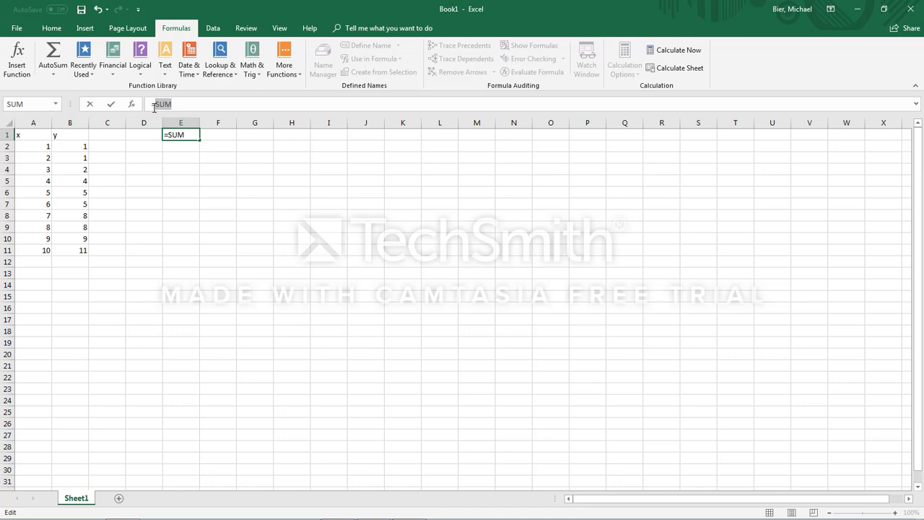
key(BackSpace)
key(BackSpace)
click(261, 192)
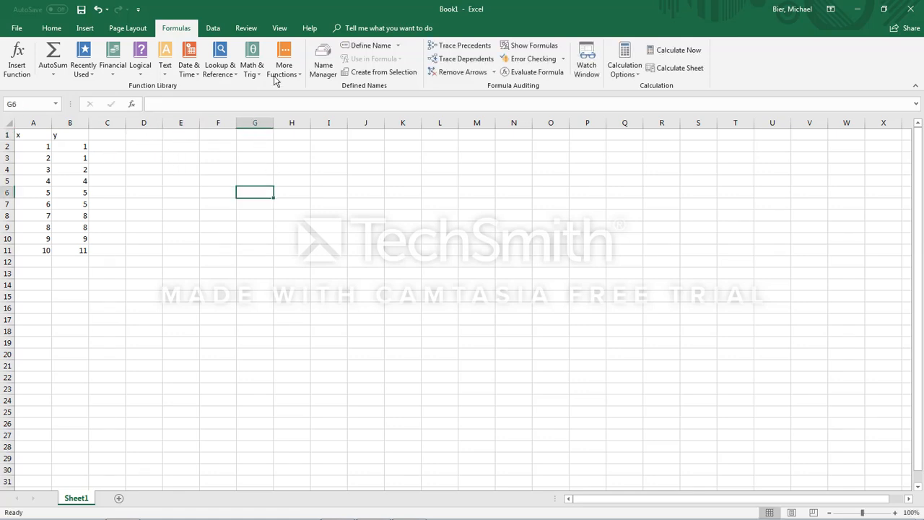
Step: Browse the available financial, text, and math and trigonometry functions
click(115, 72)
click(116, 72)
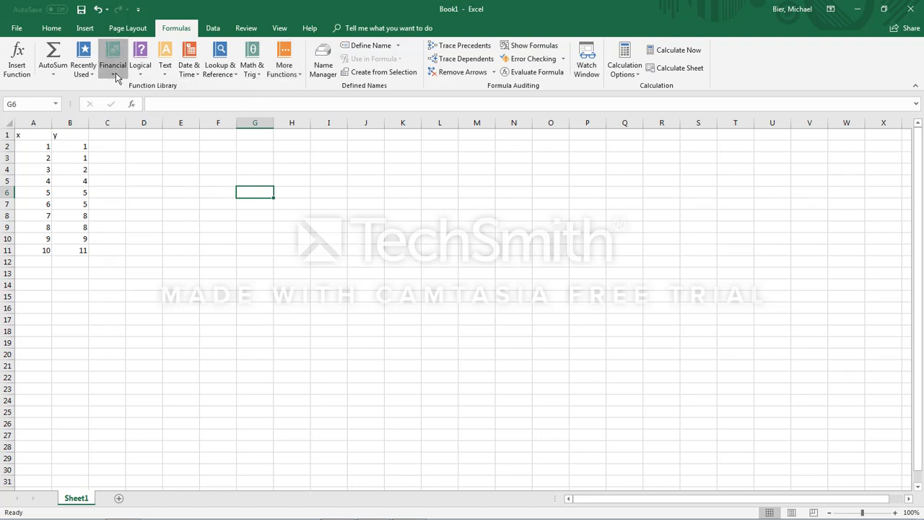
click(164, 72)
scroll(195, 265, down, 1)
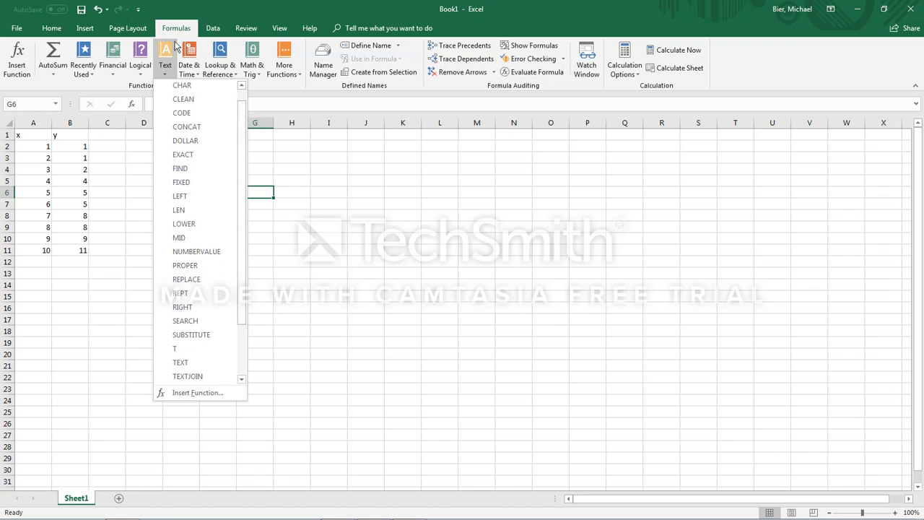
click(254, 72)
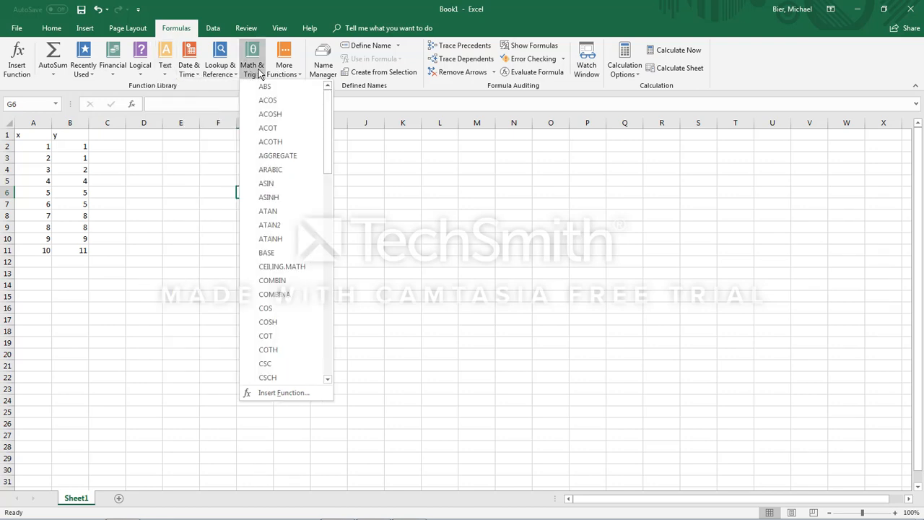
drag(327, 113, 328, 322)
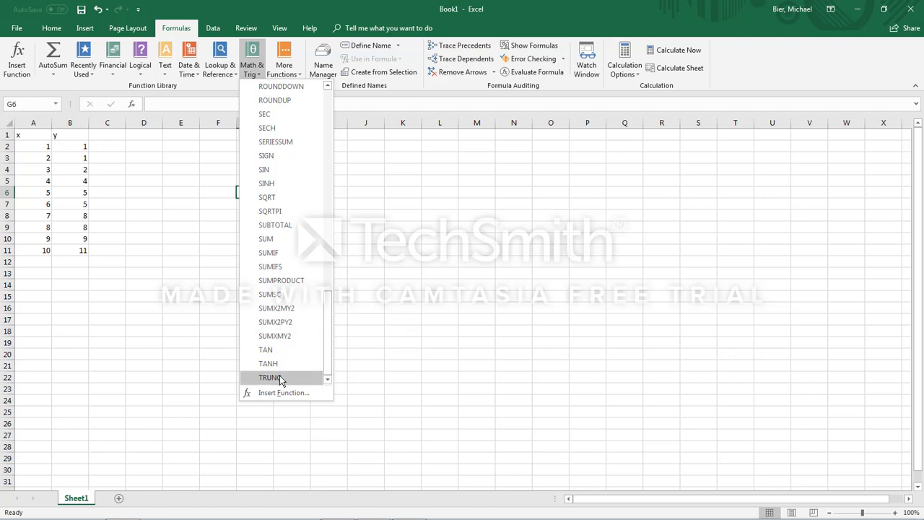
drag(329, 346, 330, 330)
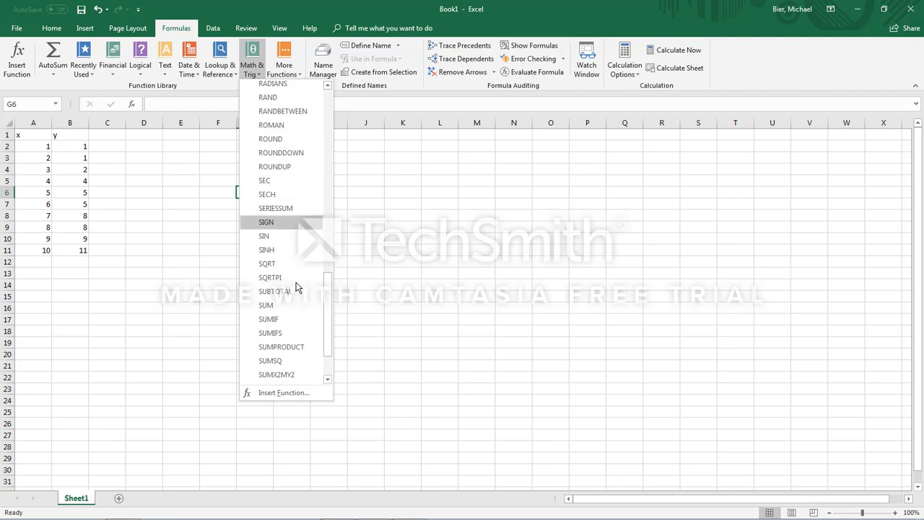
drag(324, 307, 326, 115)
Step: Look through the whole list of statistical functions, close it and select cell E1
click(292, 68)
click(293, 72)
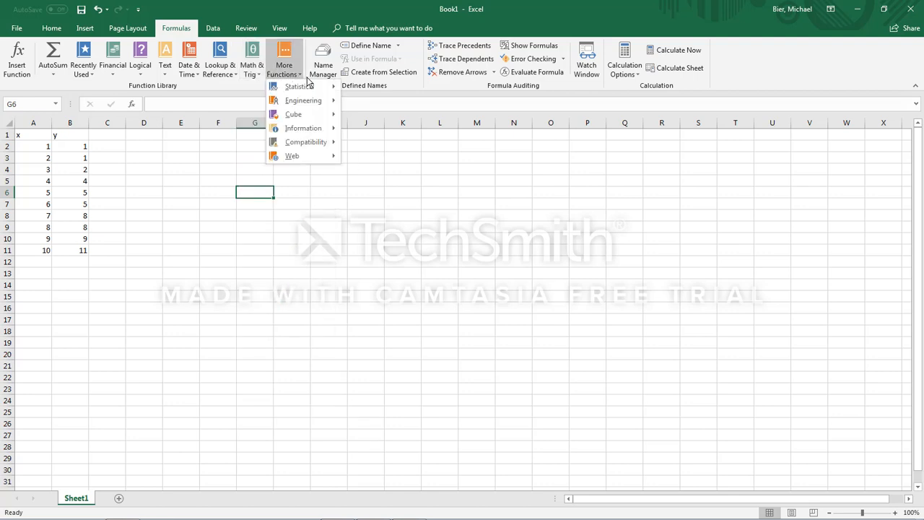
mouse_move(311, 88)
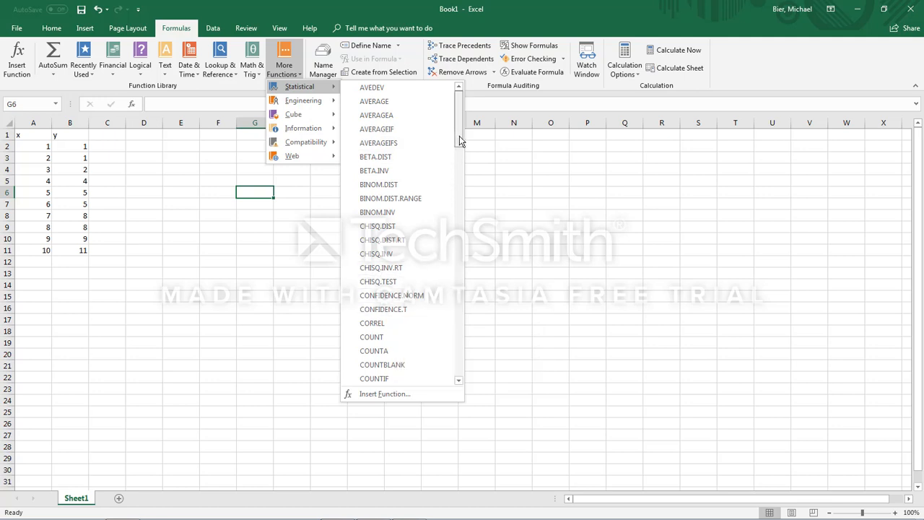
drag(459, 136, 460, 186)
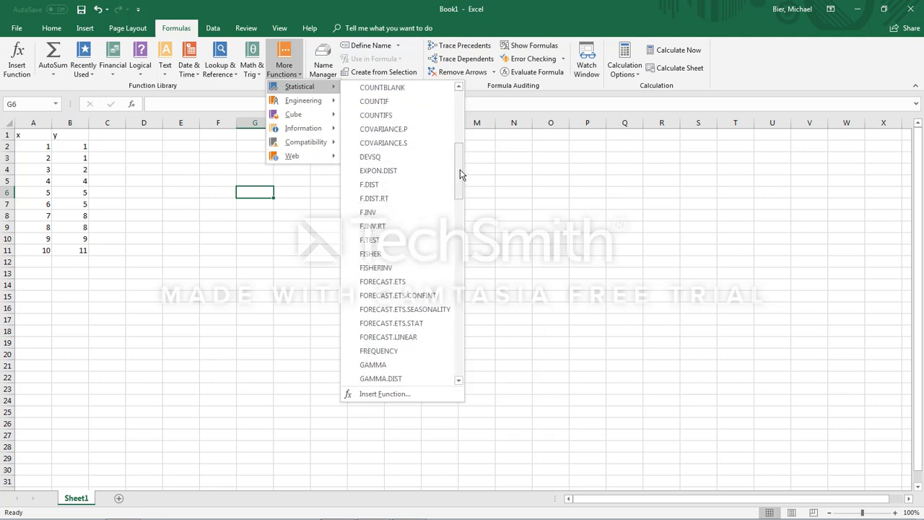
drag(461, 173, 460, 203)
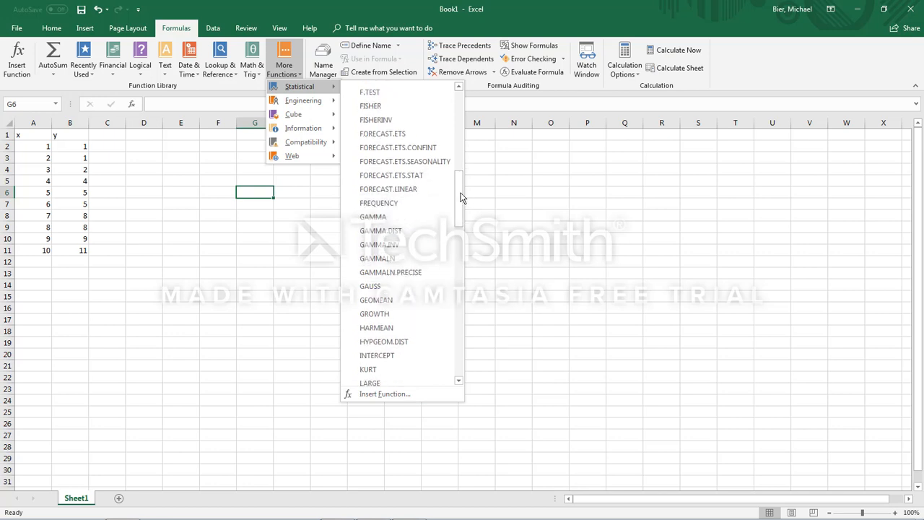
drag(460, 193, 461, 260)
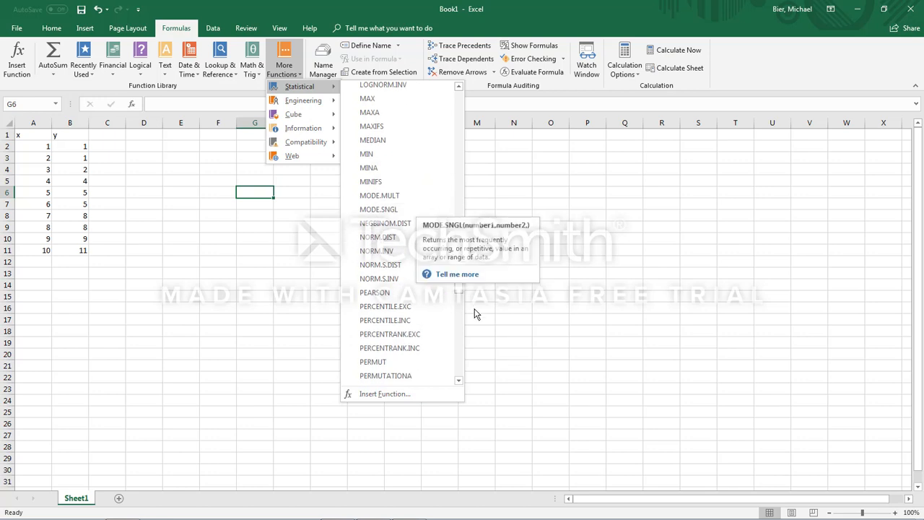
drag(460, 297, 453, 136)
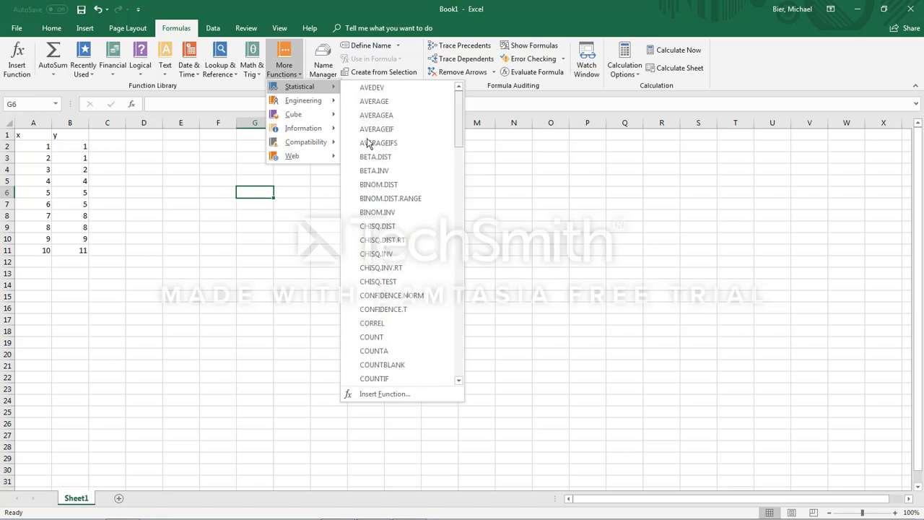
click(218, 182)
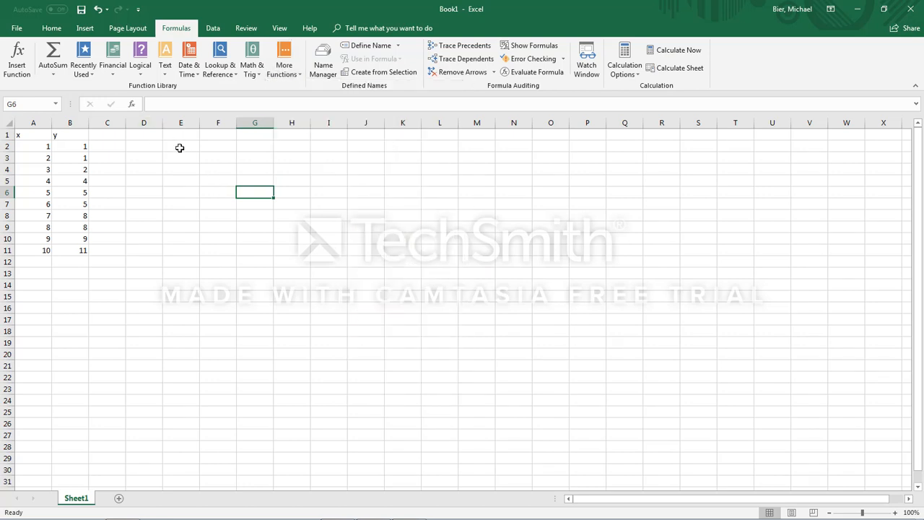
click(180, 106)
click(184, 131)
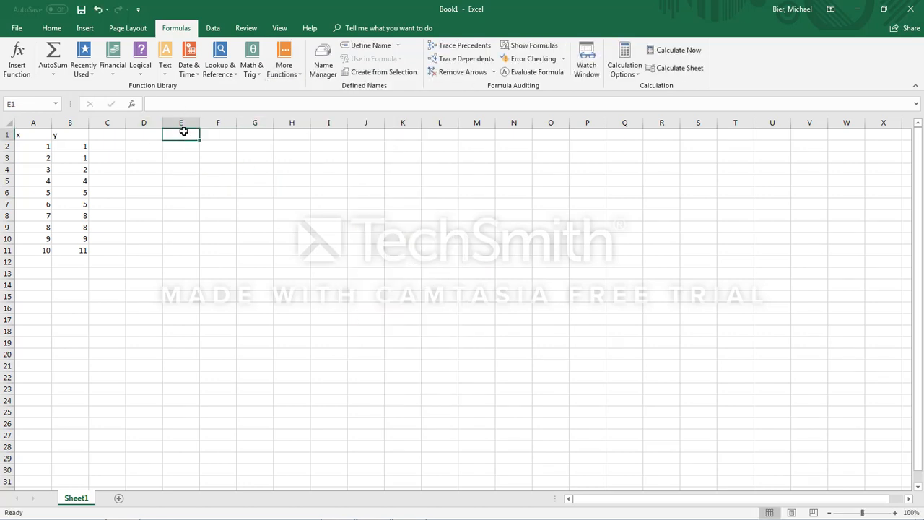
Step: Total the whole x column in cell C2 with =SUM(A:A)
click(179, 107)
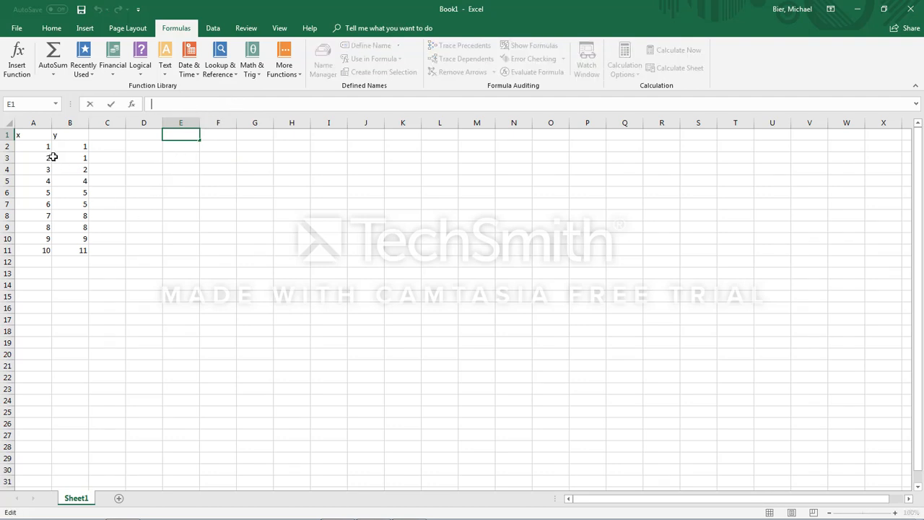
drag(43, 145, 78, 247)
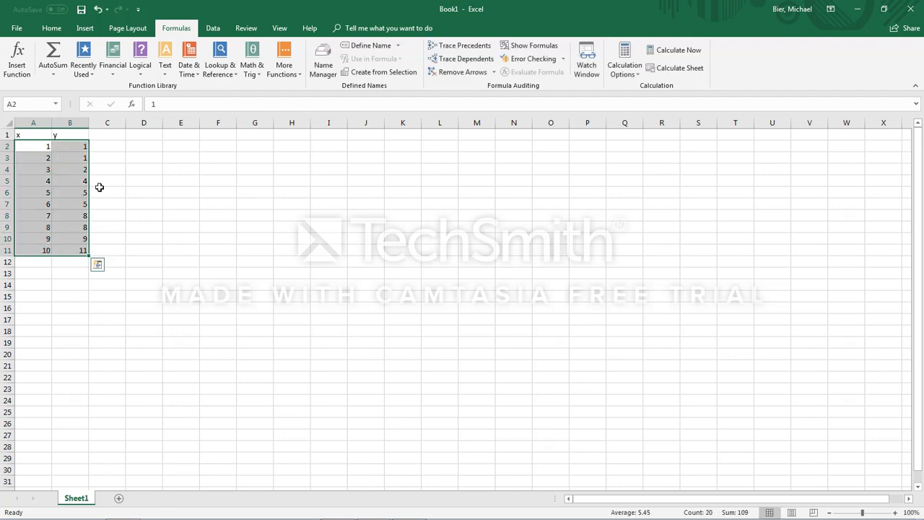
click(109, 145)
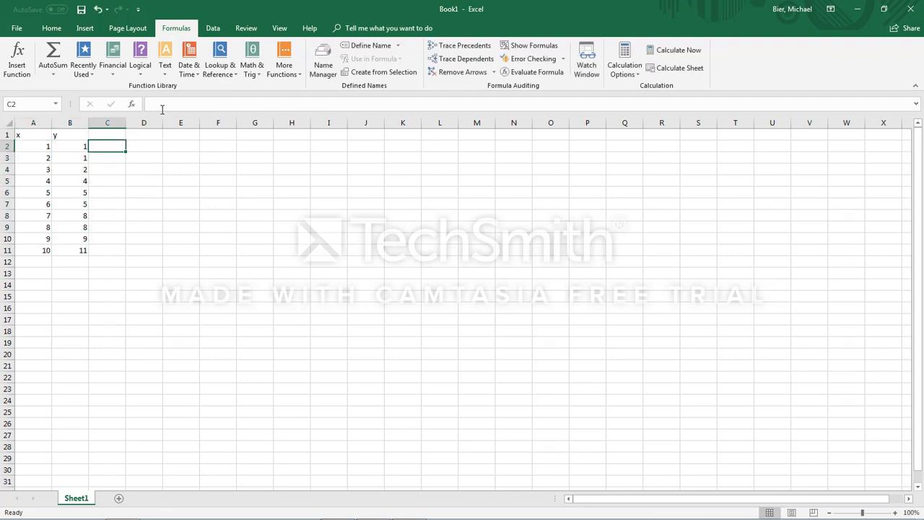
click(189, 106)
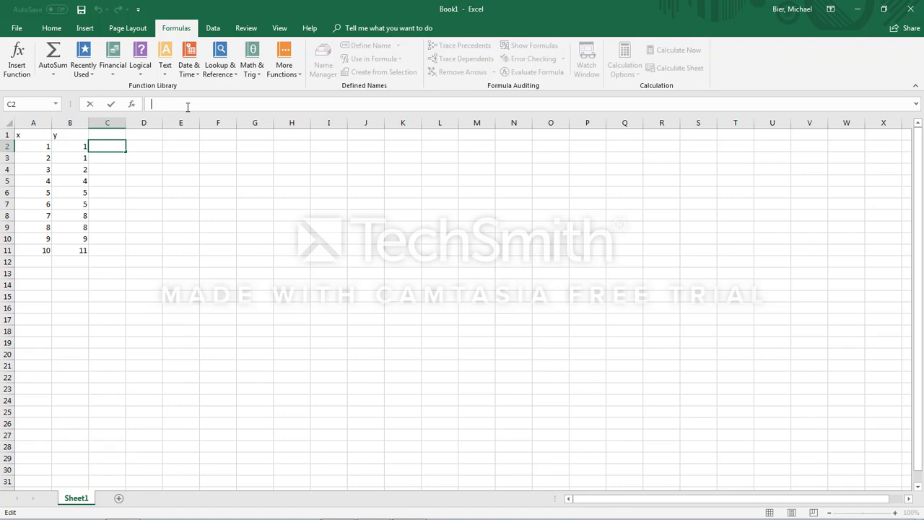
text(=S)
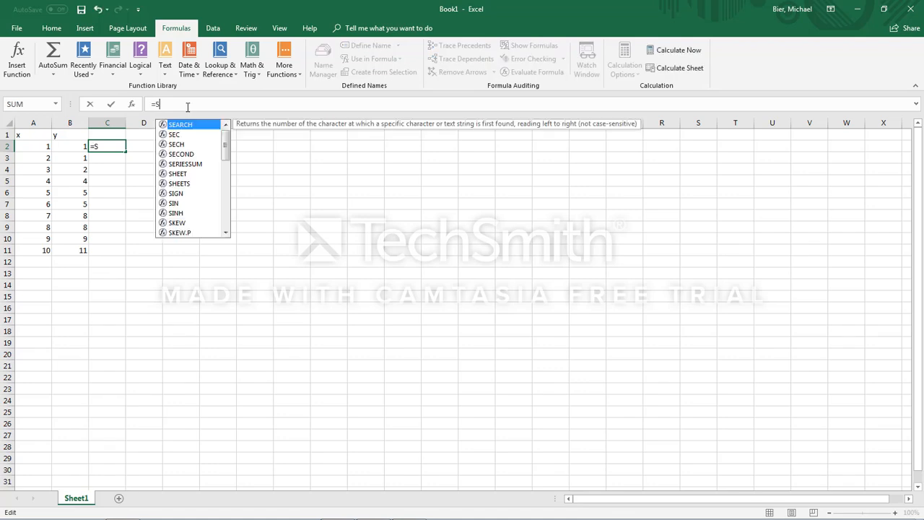
text(UM()
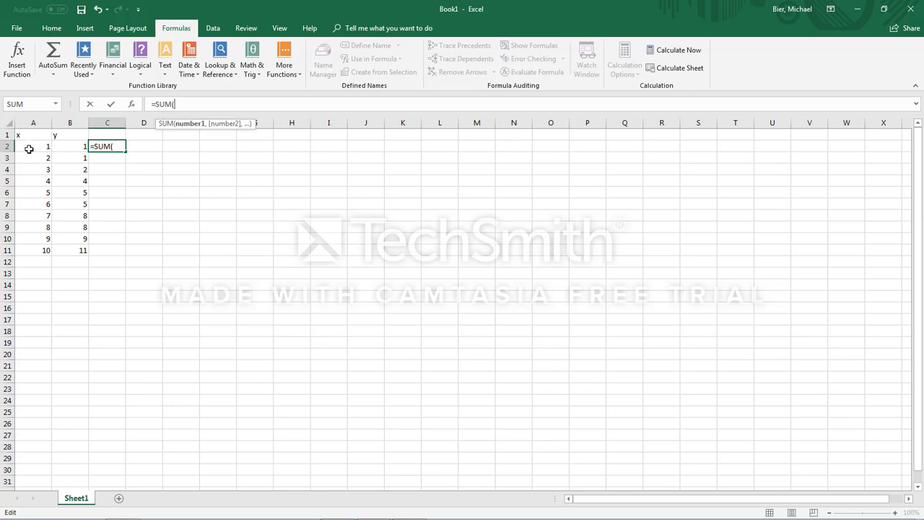
click(34, 122)
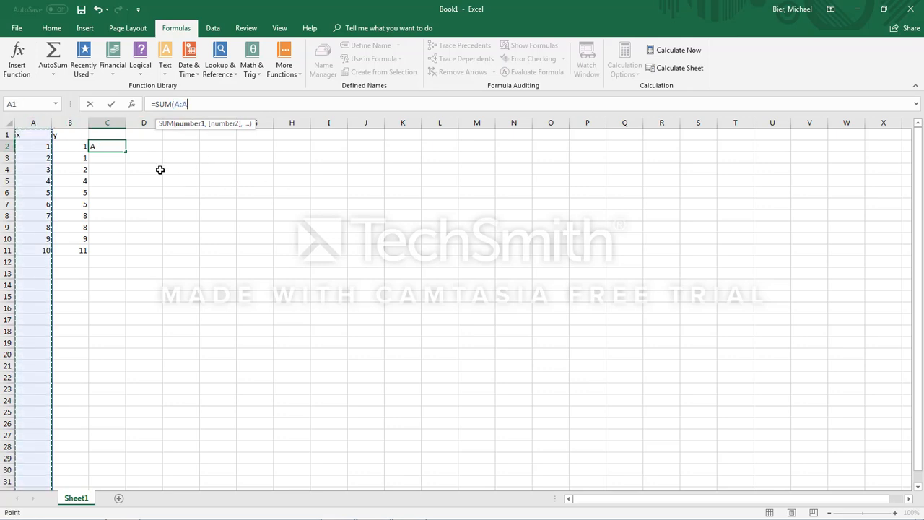
text())
key(Return)
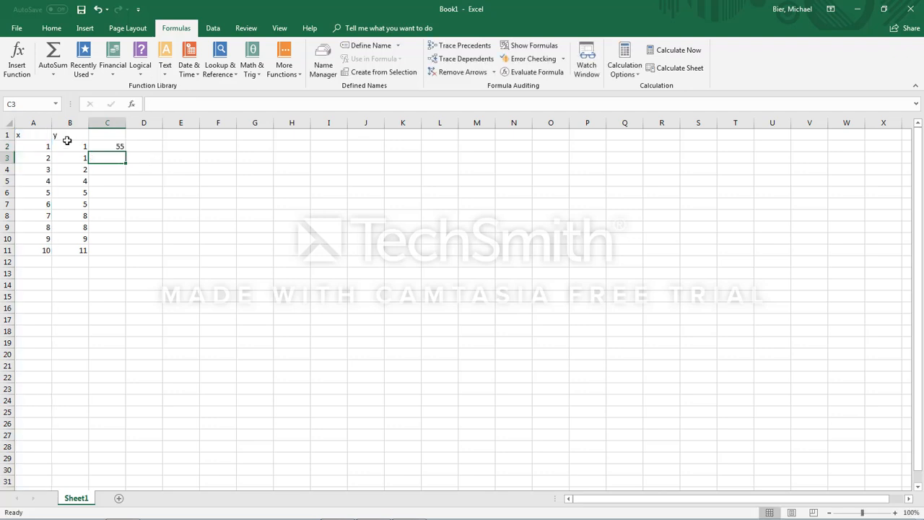
Step: Review the SUM formula in cell C2 against the x values and the header cells A1 and B1
drag(46, 157, 62, 192)
click(110, 146)
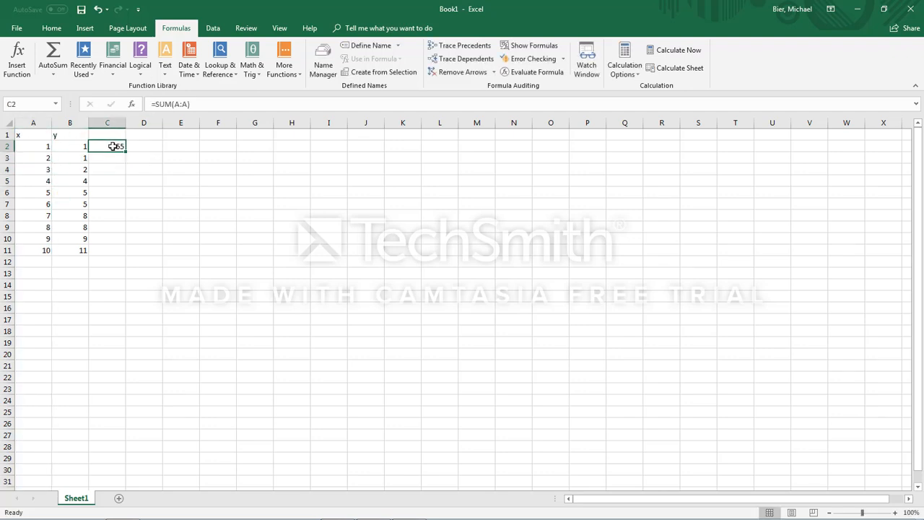
drag(41, 144, 46, 170)
click(35, 134)
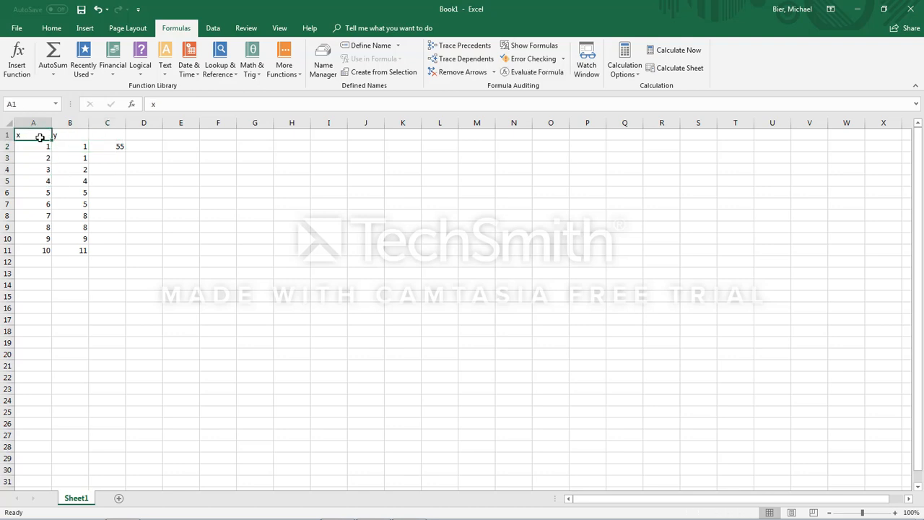
click(42, 148)
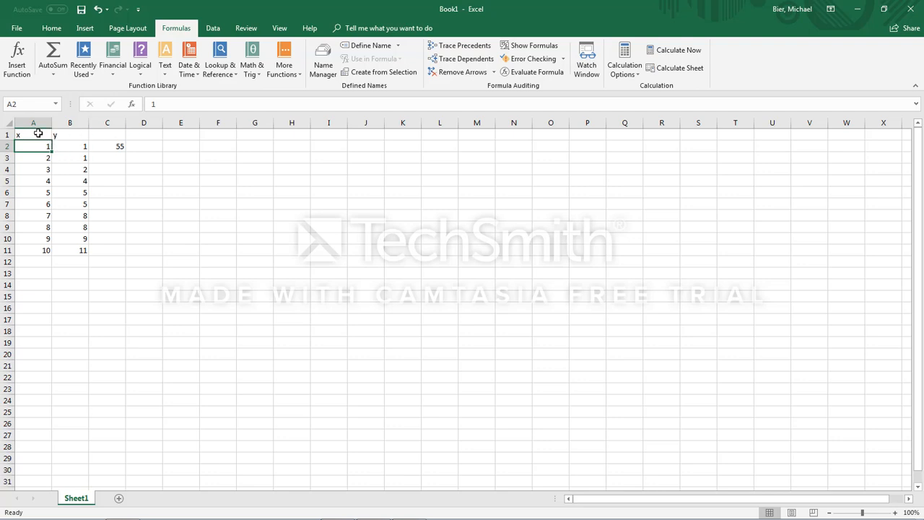
click(62, 134)
drag(39, 133, 67, 133)
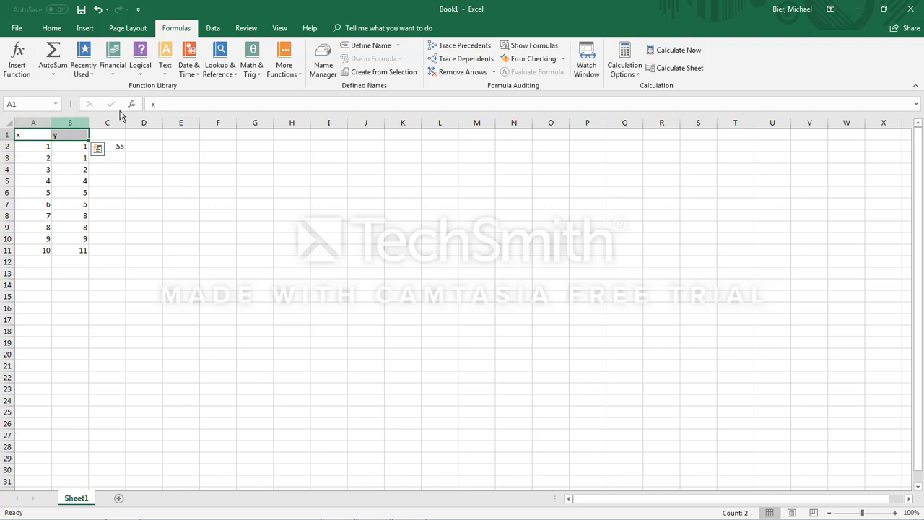
click(155, 104)
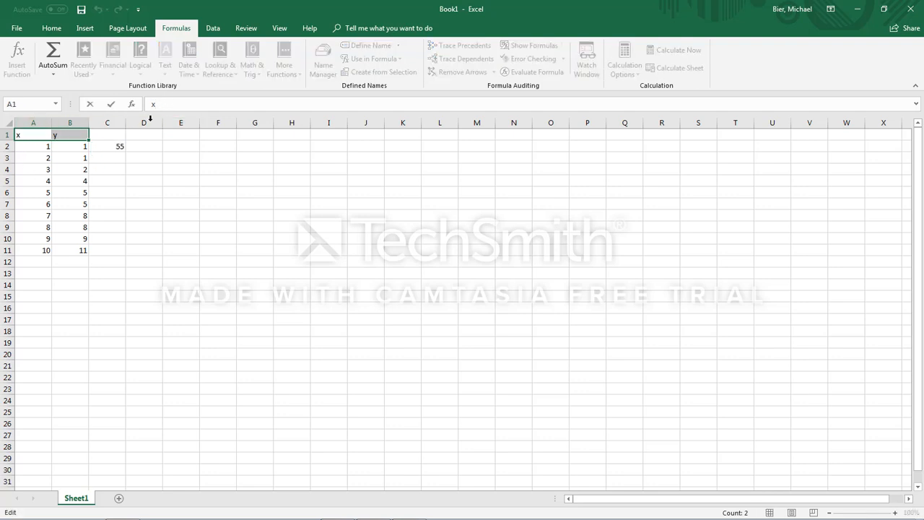
click(115, 146)
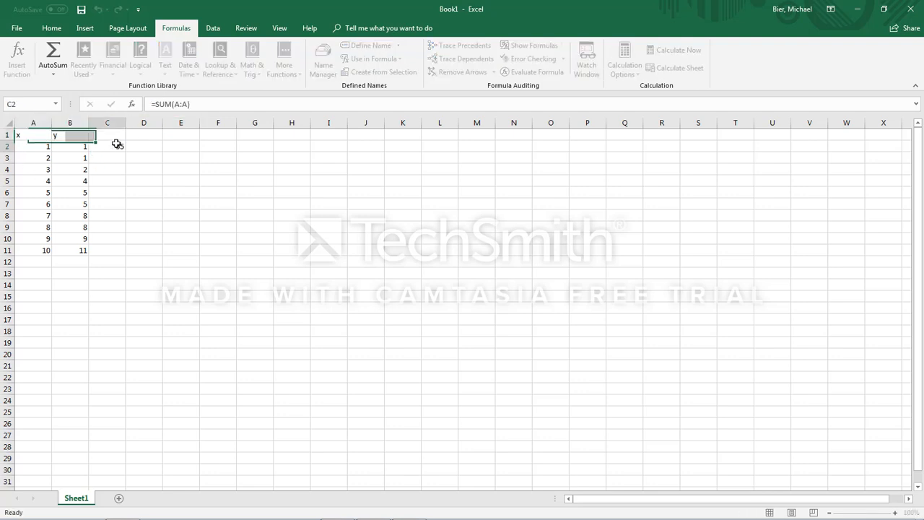
Step: Extend the x column with 11 in A12 and 12 in A13
click(119, 267)
click(36, 264)
text(11)
key(Return)
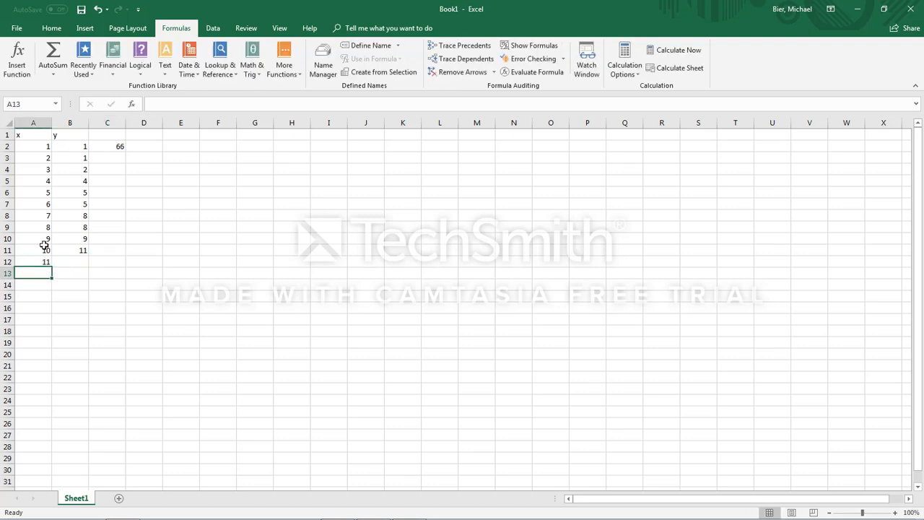
text(12)
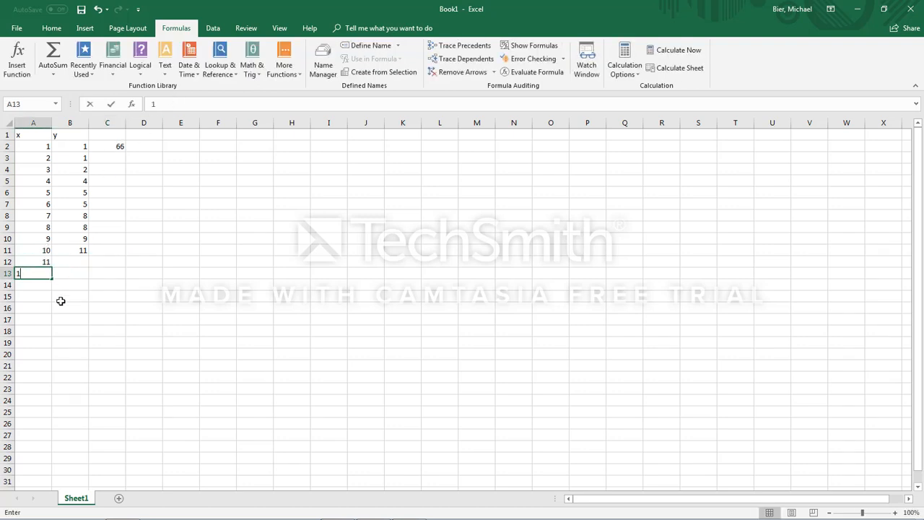
key(Return)
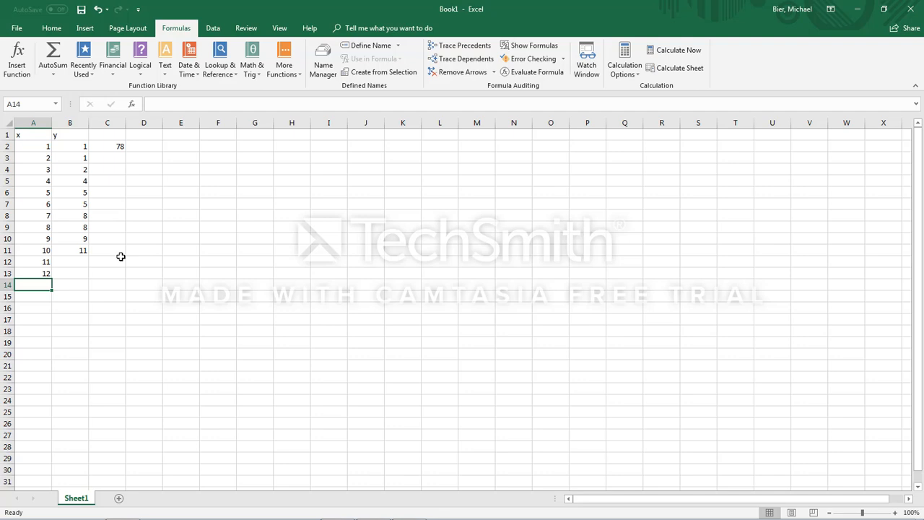
Step: Add a second worksheet and switch between it and Sheet1, ending on the new sheet
click(119, 500)
click(83, 500)
click(110, 500)
click(79, 498)
click(110, 499)
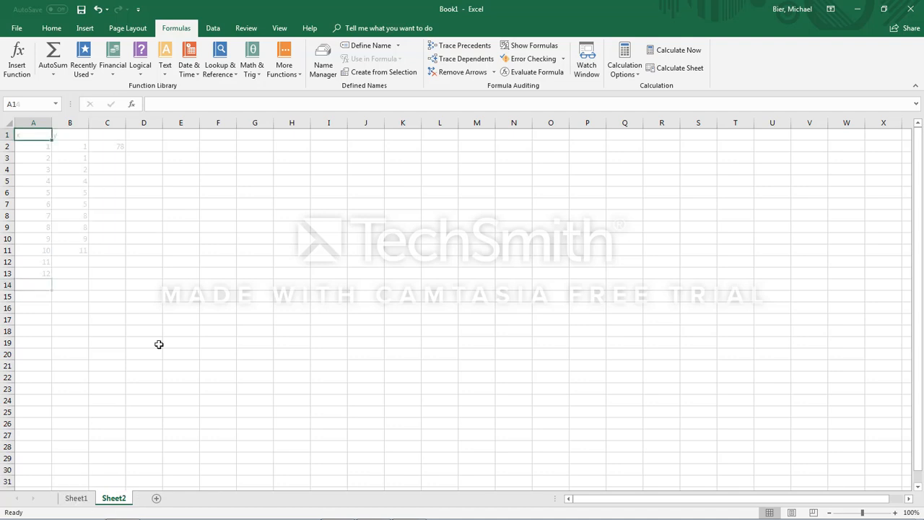
Step: Enter =SUM(Sheet1!A:A) in cell A1 of Sheet2 to total Sheet1's x column
click(185, 101)
text(=)
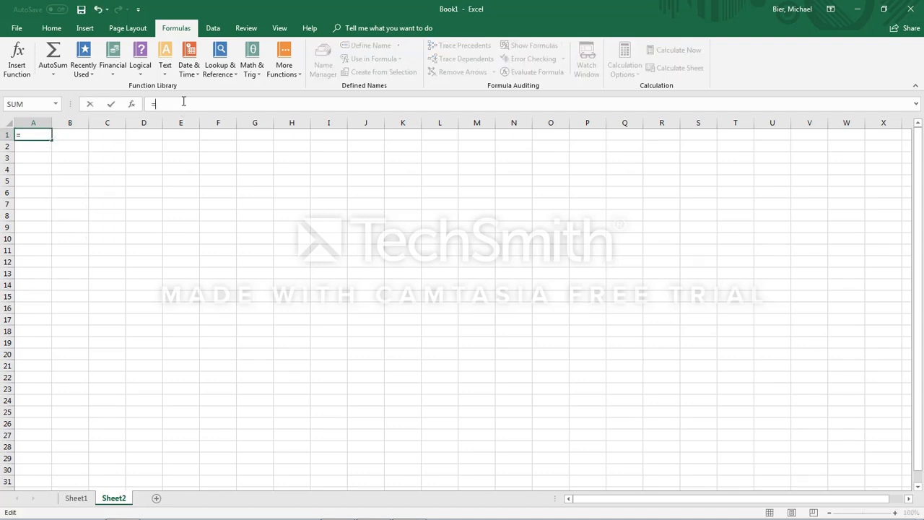
text(SUM))
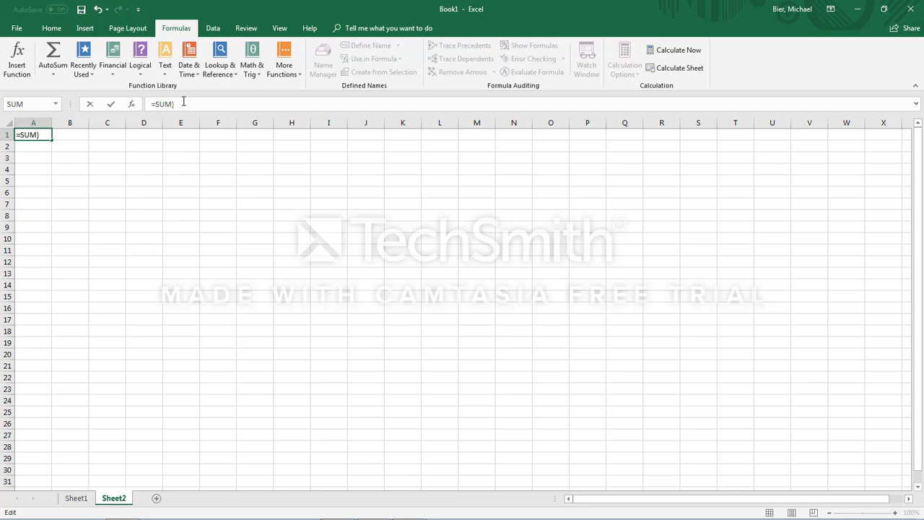
key(BackSpace)
text(()
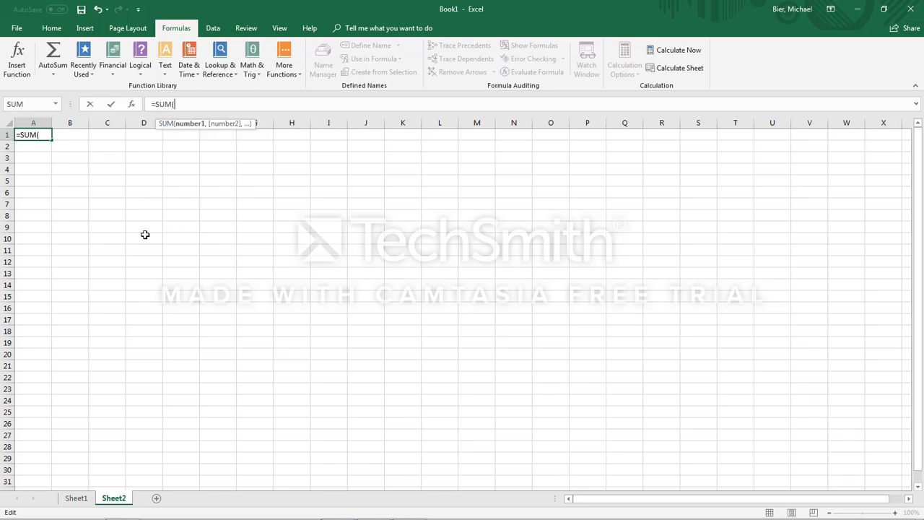
click(89, 499)
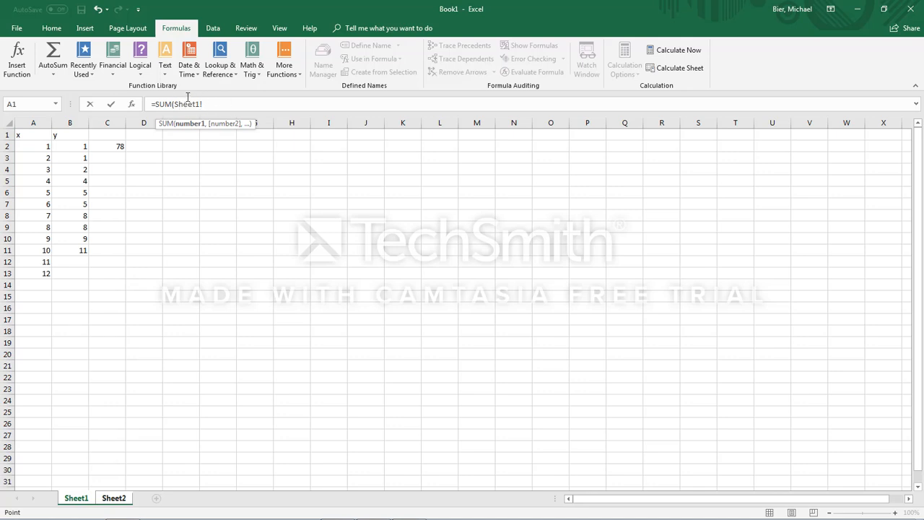
click(34, 123)
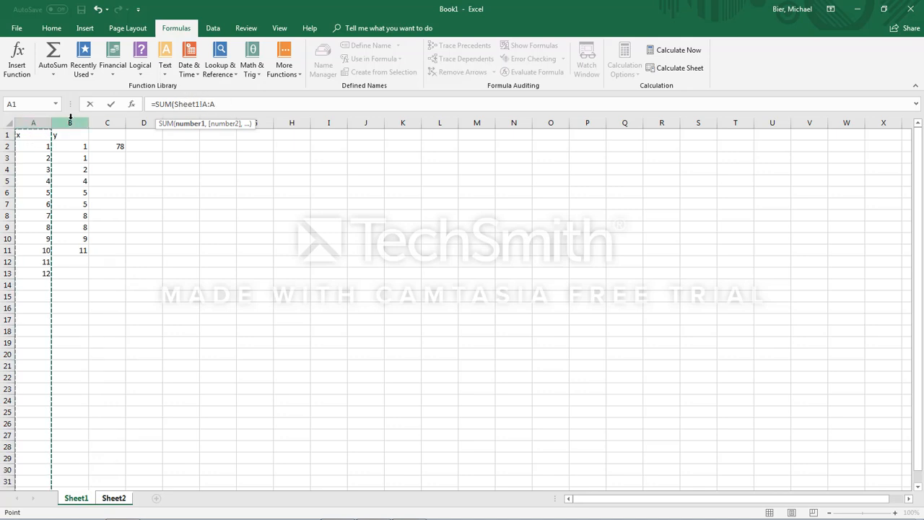
text())
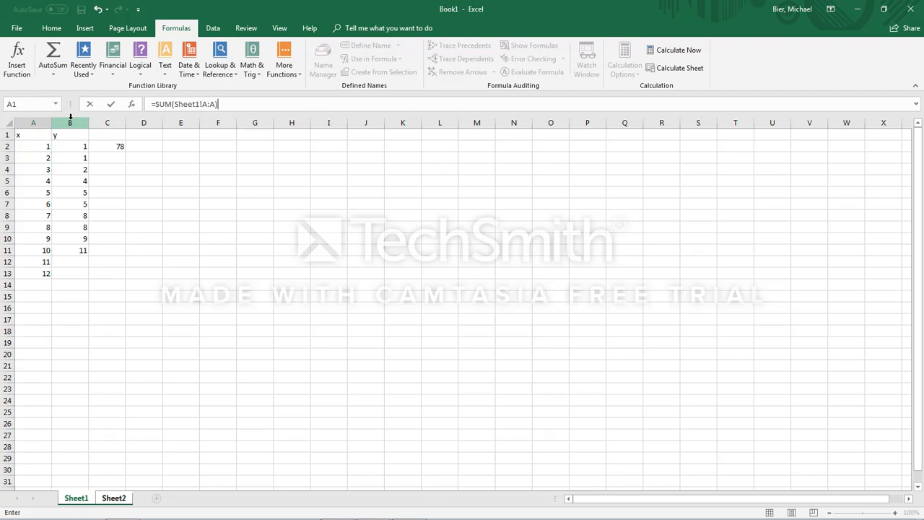
key(Return)
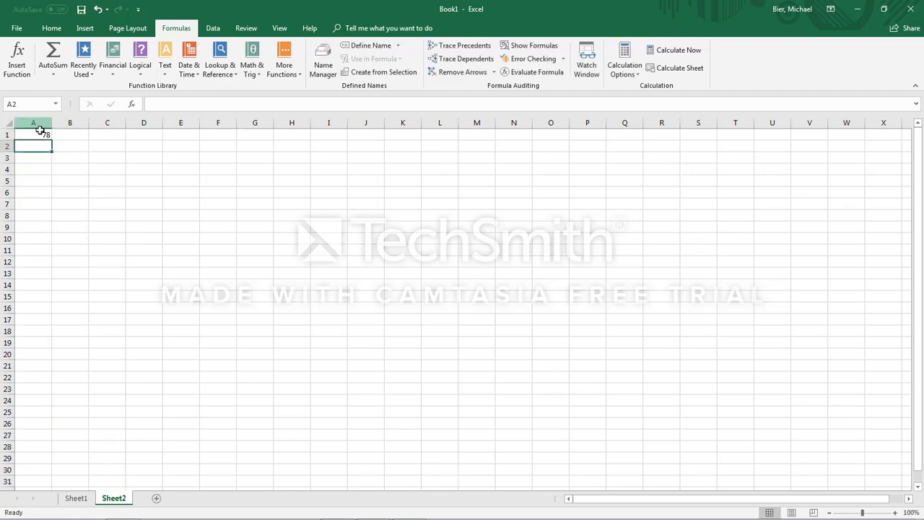
Step: Add 13 to Sheet1's x column in A14 and check the linked total on Sheet2
click(75, 498)
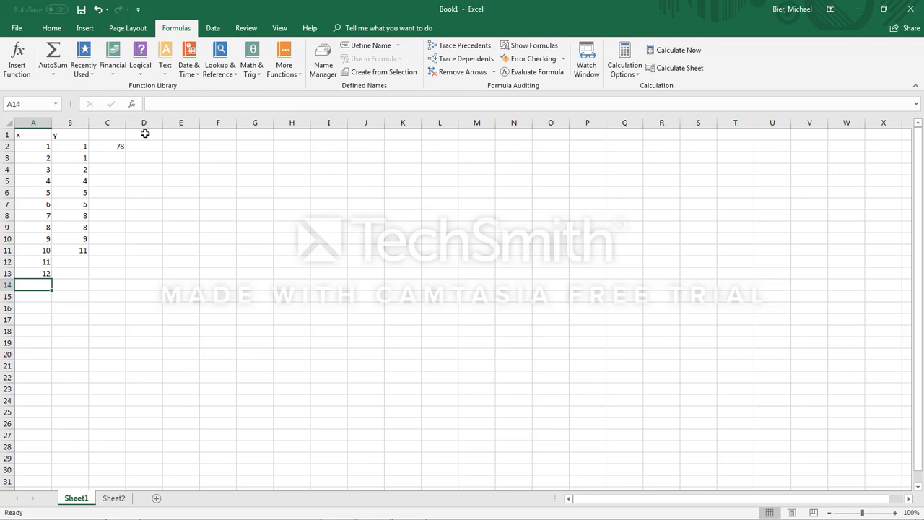
text(13)
key(Return)
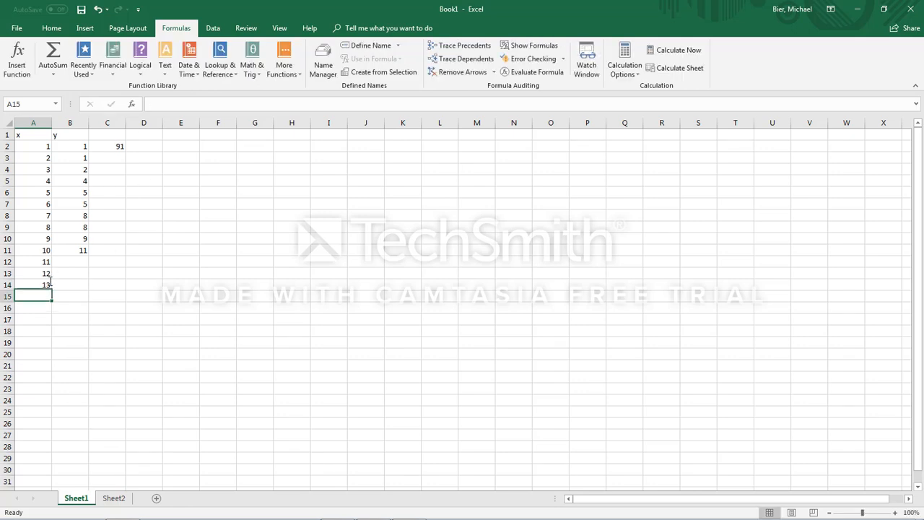
click(117, 500)
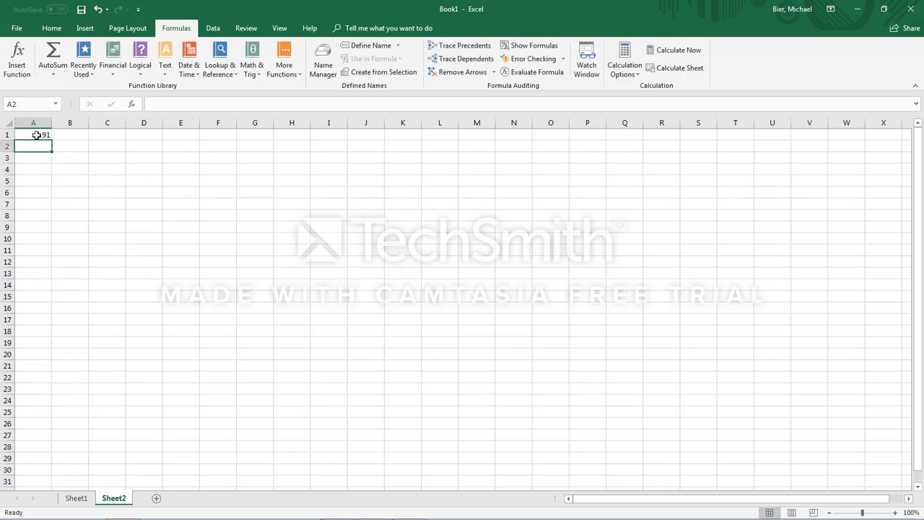
click(75, 497)
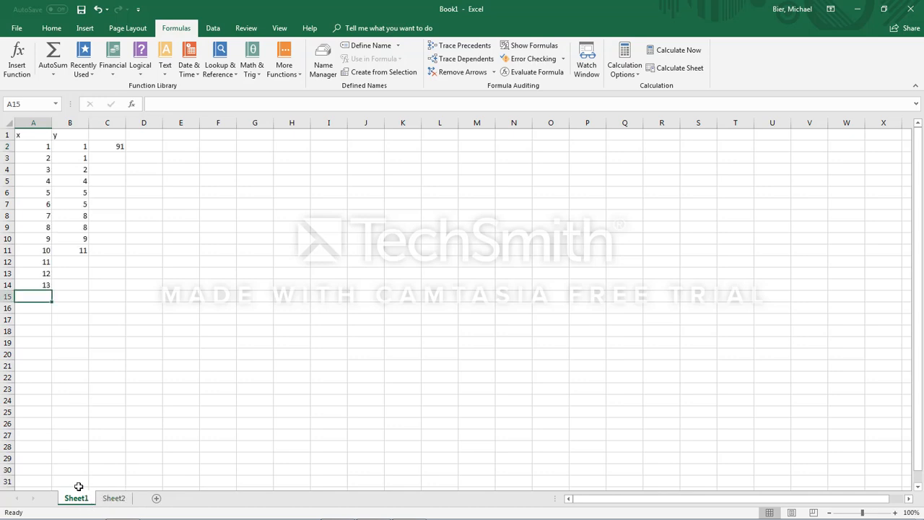
click(116, 497)
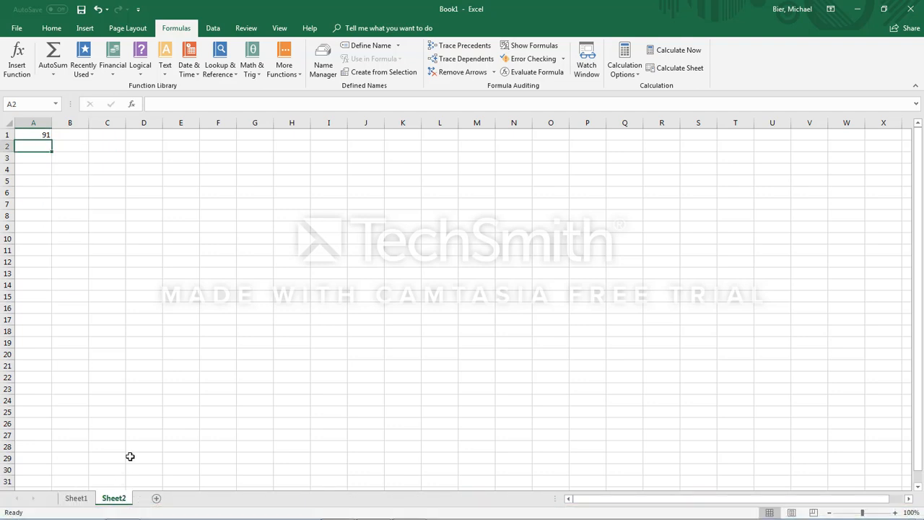
Step: Extend the y column on Sheet1 with 12, 14 and 15 in B12 through B14
click(76, 498)
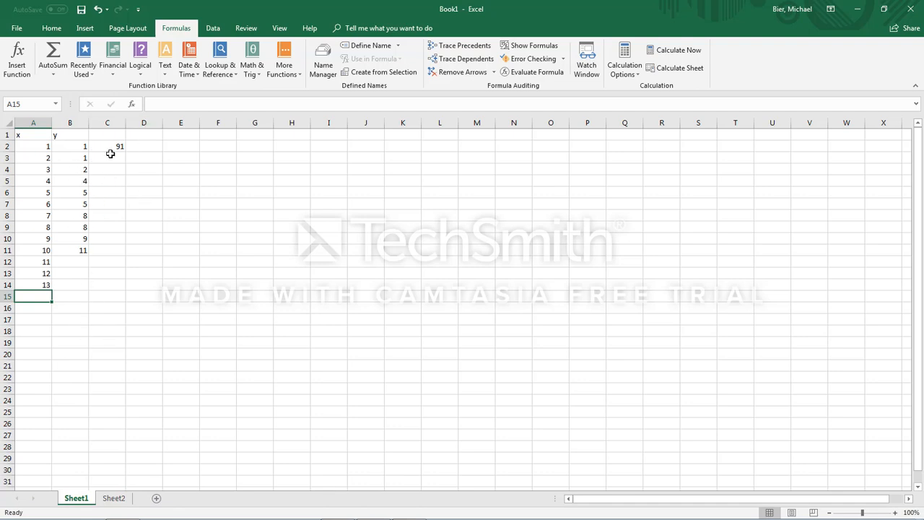
click(74, 260)
text(12)
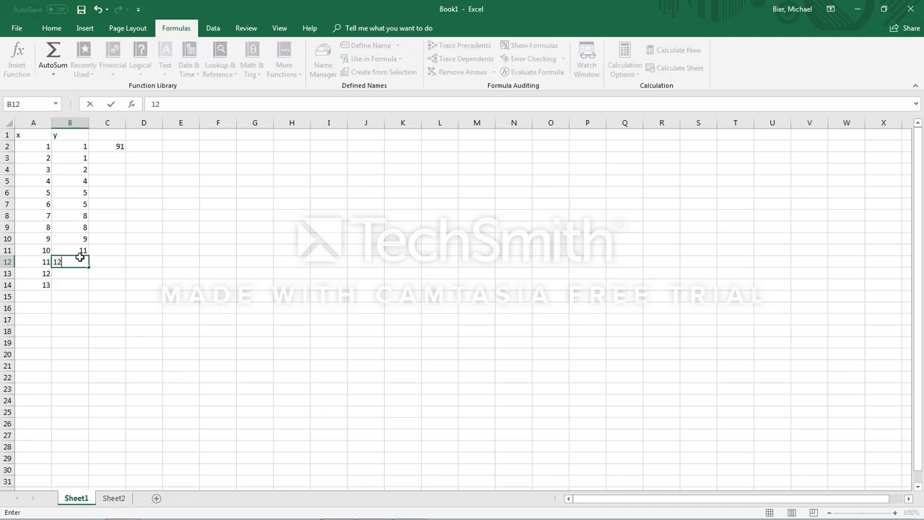
key(Return)
text(14)
key(Return)
text(15)
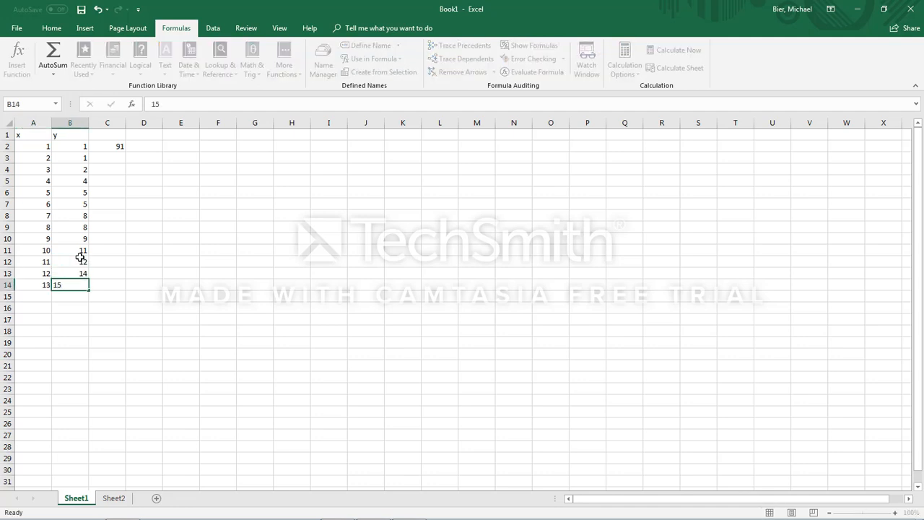
key(Return)
Step: Fill the SUM formula from C2 across to D2 so it totals the y column
click(123, 145)
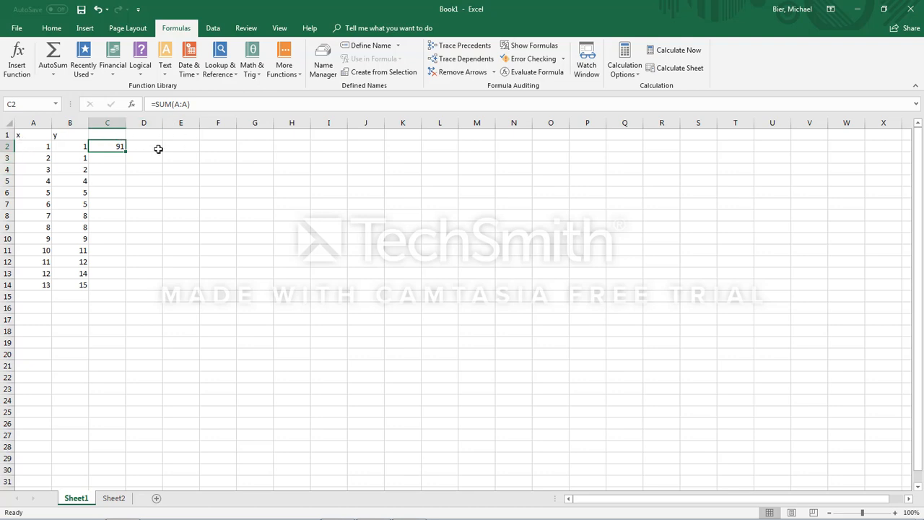
drag(116, 148, 148, 153)
click(122, 148)
click(144, 168)
click(127, 147)
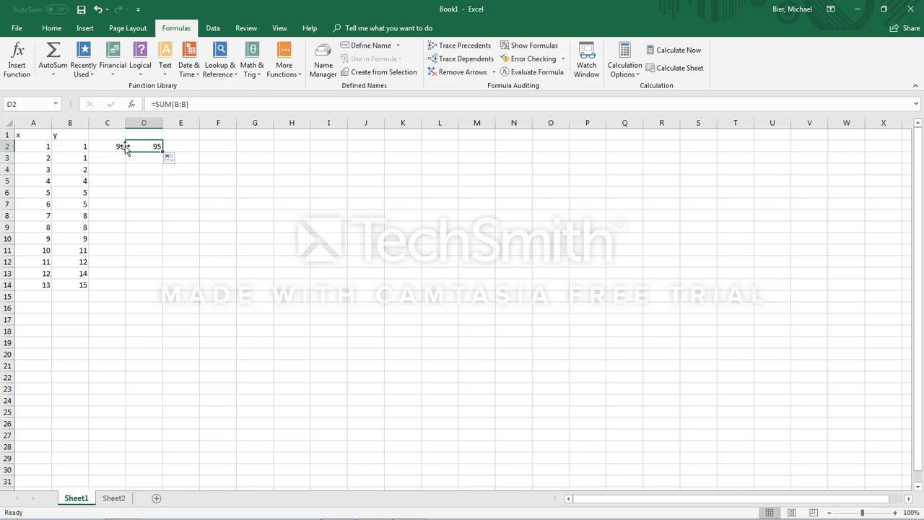
Step: Clear cell D2 and fill the SUM formula from C2 across to it again
click(121, 148)
click(141, 146)
key(Delete)
key(Down)
key(Down)
key(Down)
click(117, 145)
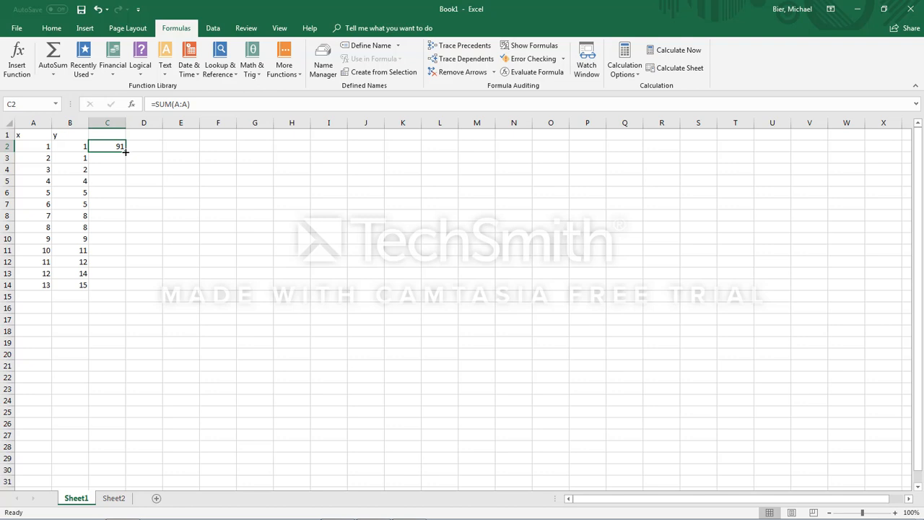
drag(126, 152, 156, 153)
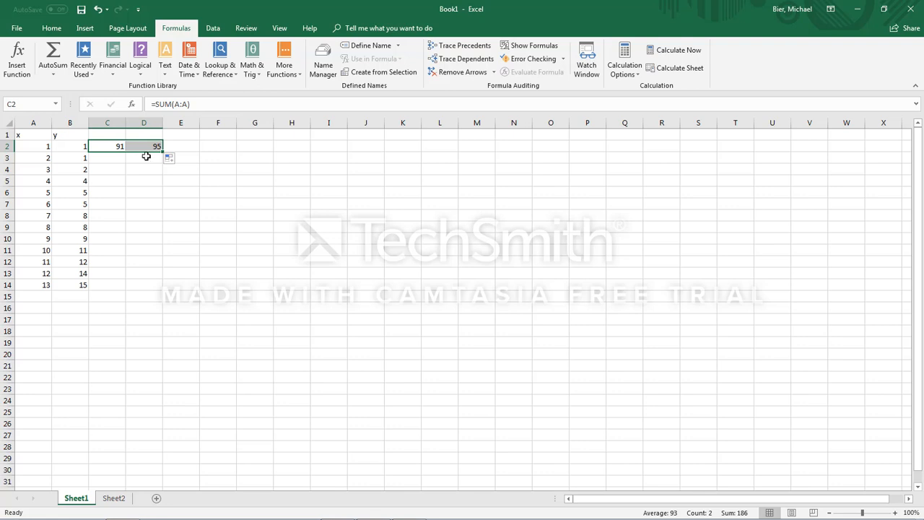
click(146, 156)
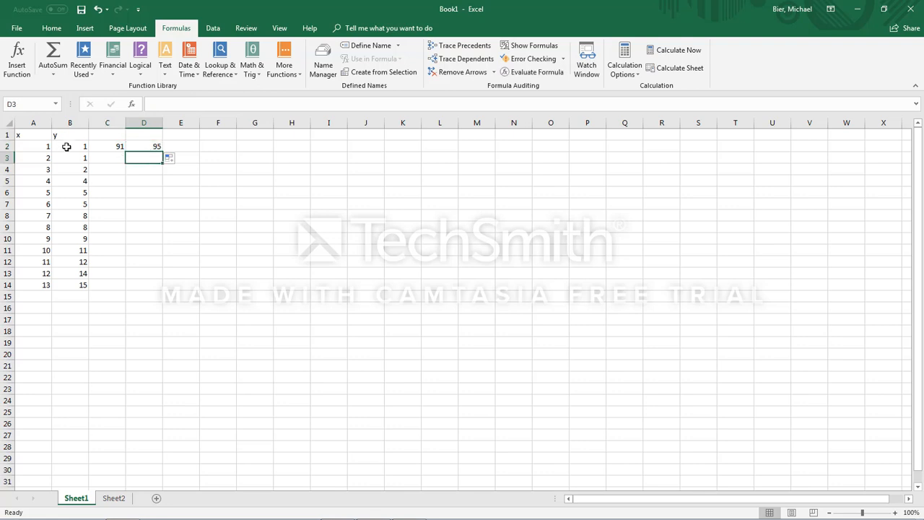
Step: Compare the SUM formulas in C2 and D2 and the columns they refer to
click(110, 146)
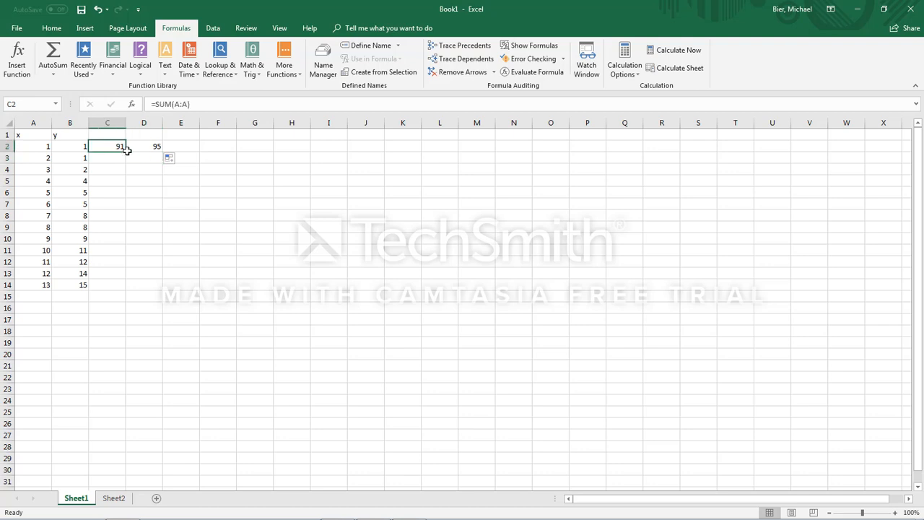
drag(126, 151, 124, 151)
click(40, 123)
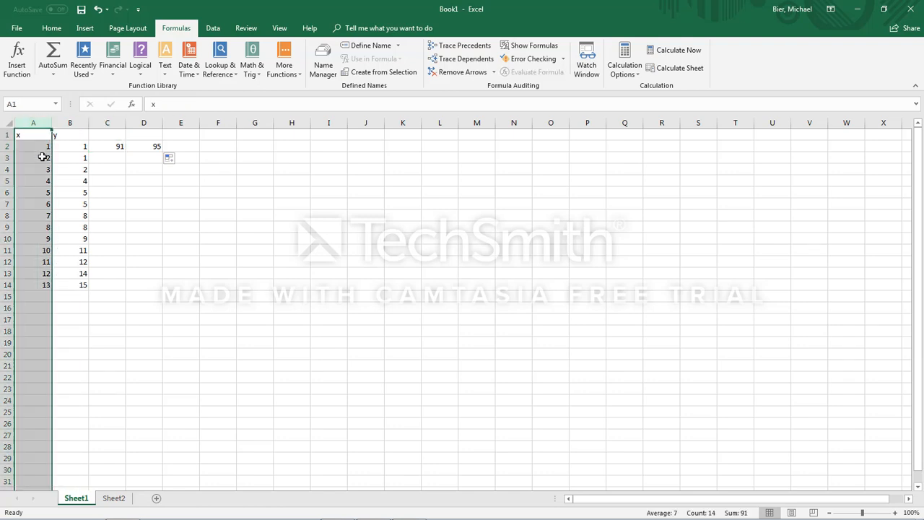
click(116, 146)
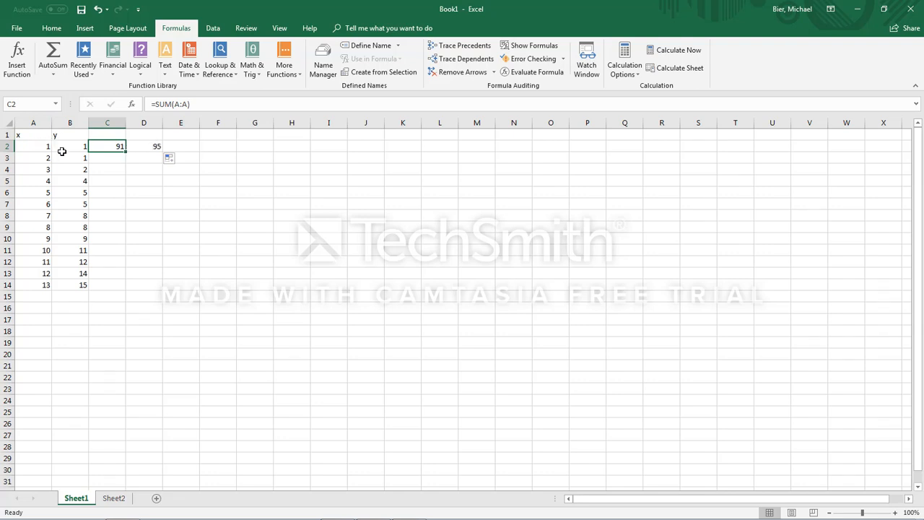
click(151, 146)
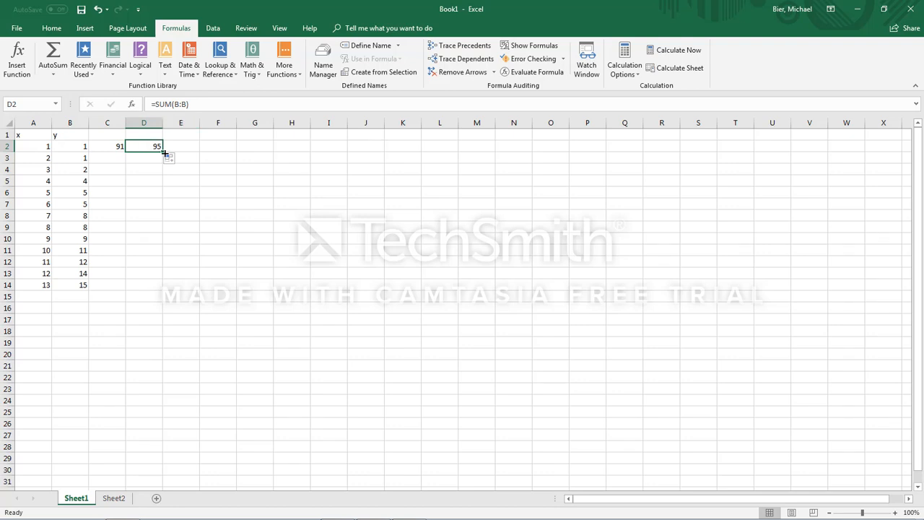
click(137, 179)
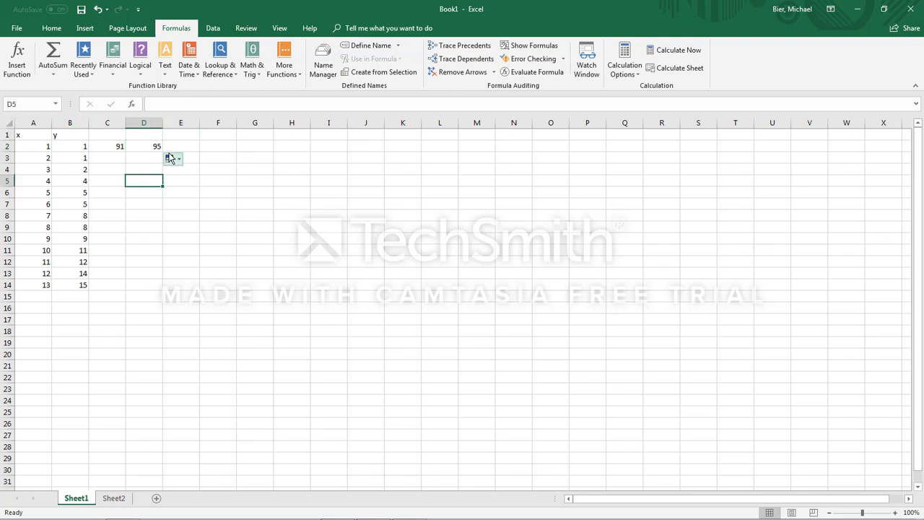
click(154, 148)
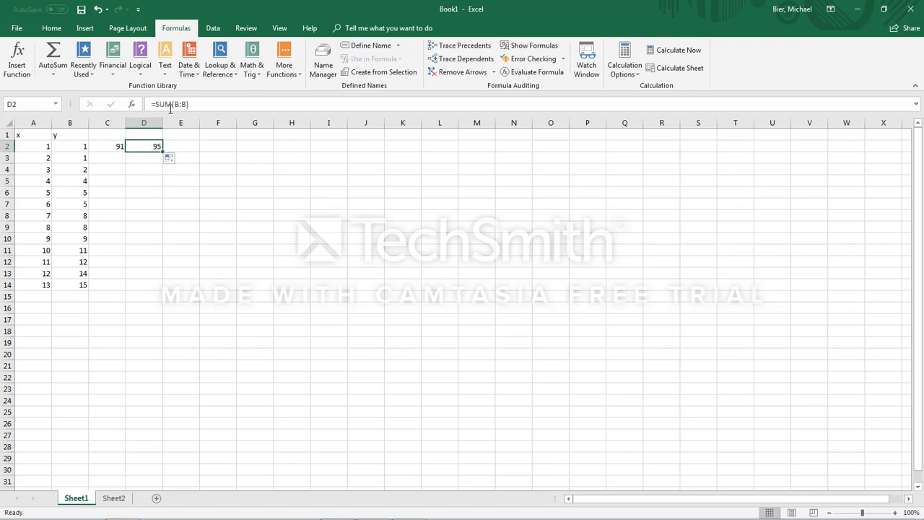
Step: Extend the data with 16 in B15 and 14 in A15, and check the x total in C2
click(79, 286)
click(70, 298)
text(16)
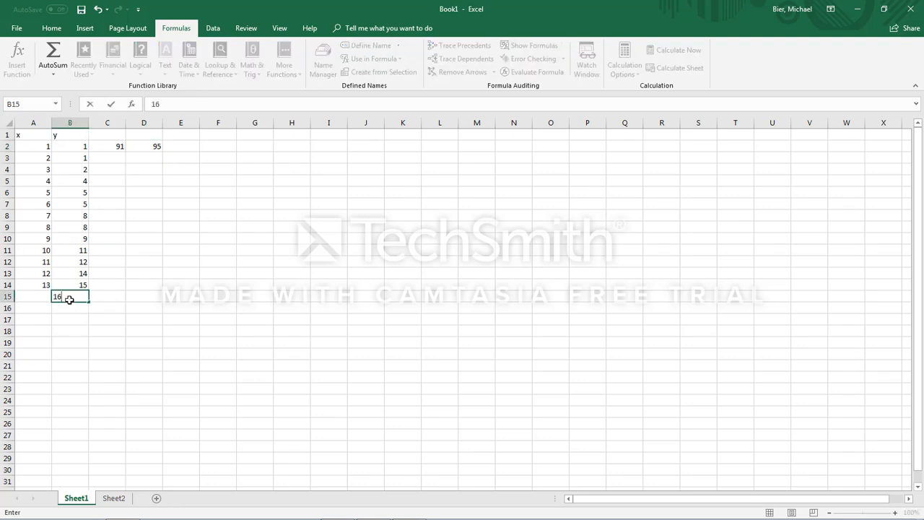
key(Return)
click(46, 296)
text(14)
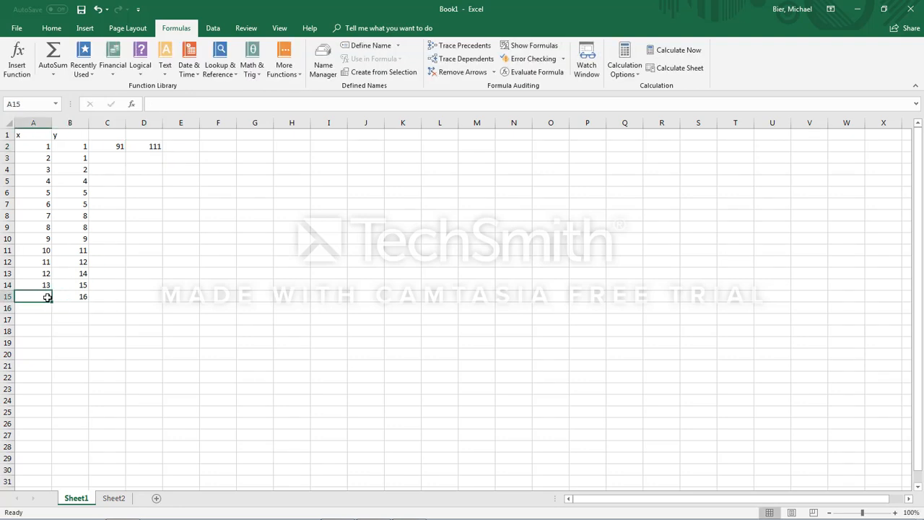
key(Return)
click(111, 162)
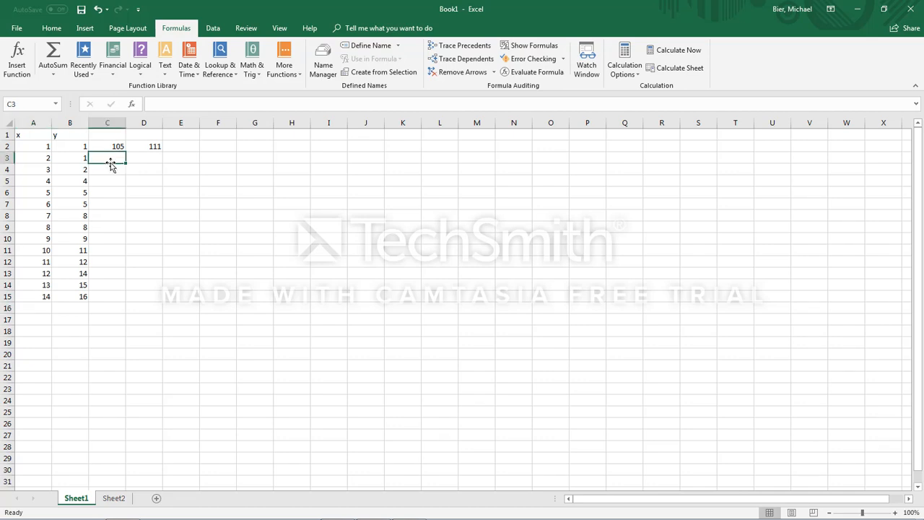
click(119, 146)
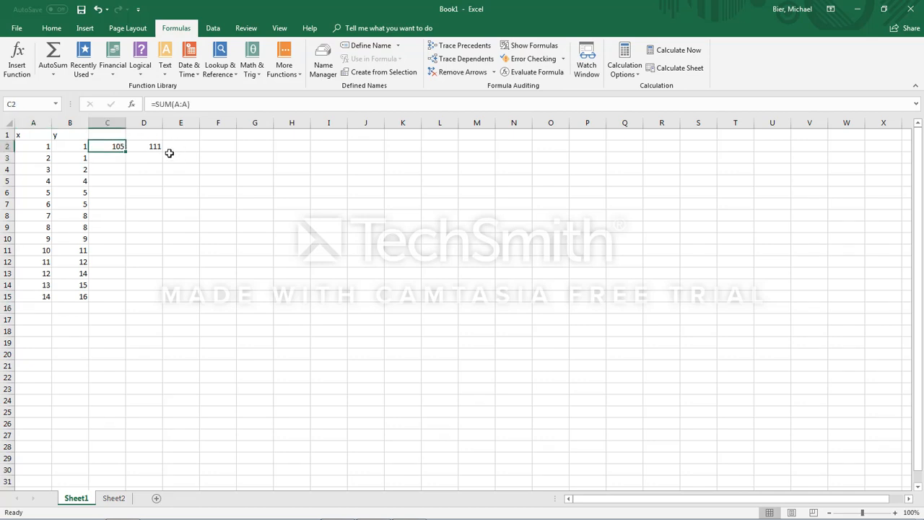
Step: Delete the y column's SUM formula from cell D2
click(148, 147)
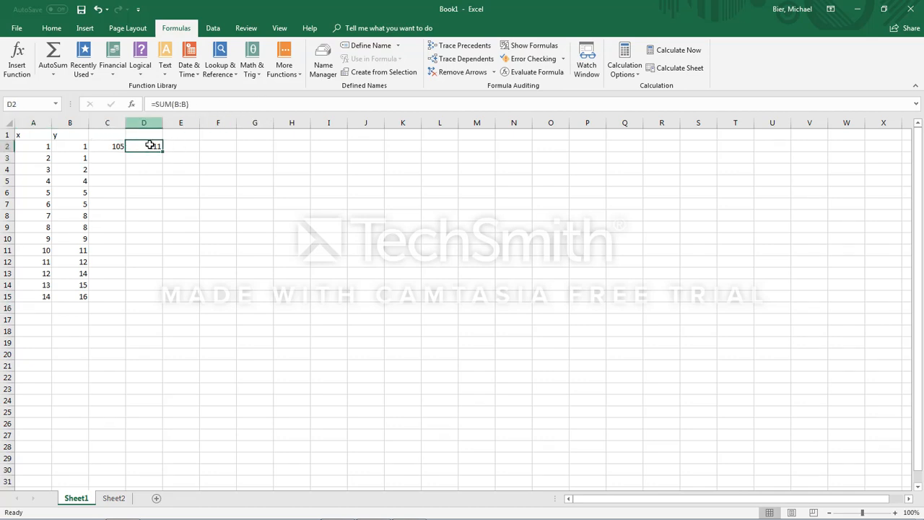
key(Delete)
click(154, 183)
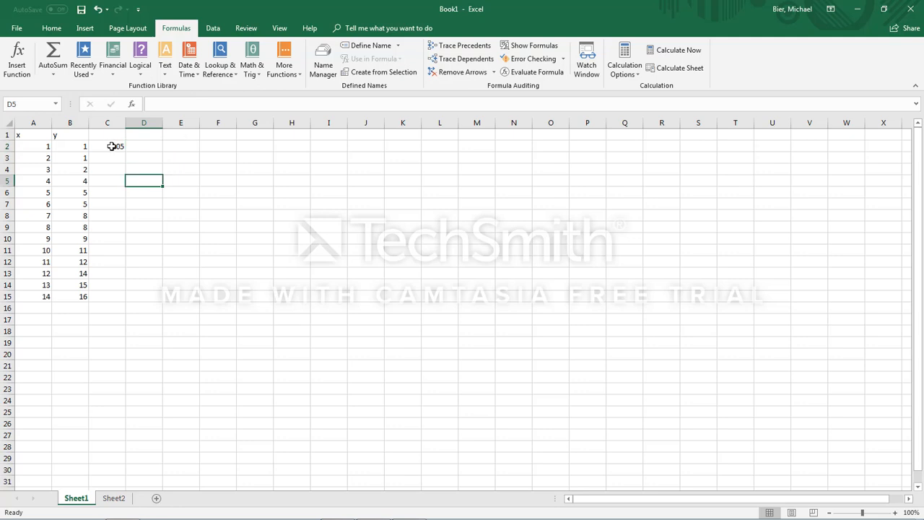
Step: Try to change the formula in C2 to =SUM(!A:!A)
click(113, 145)
drag(190, 103, 173, 104)
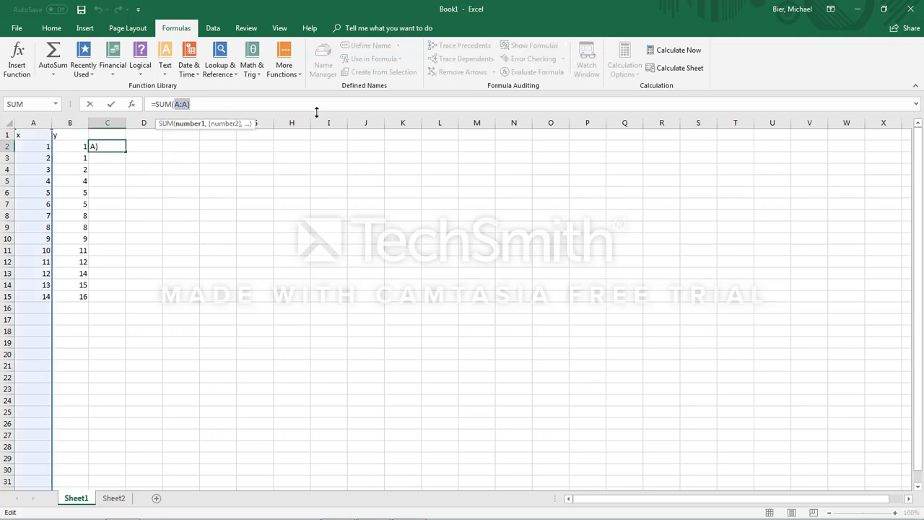
key(BackSpace)
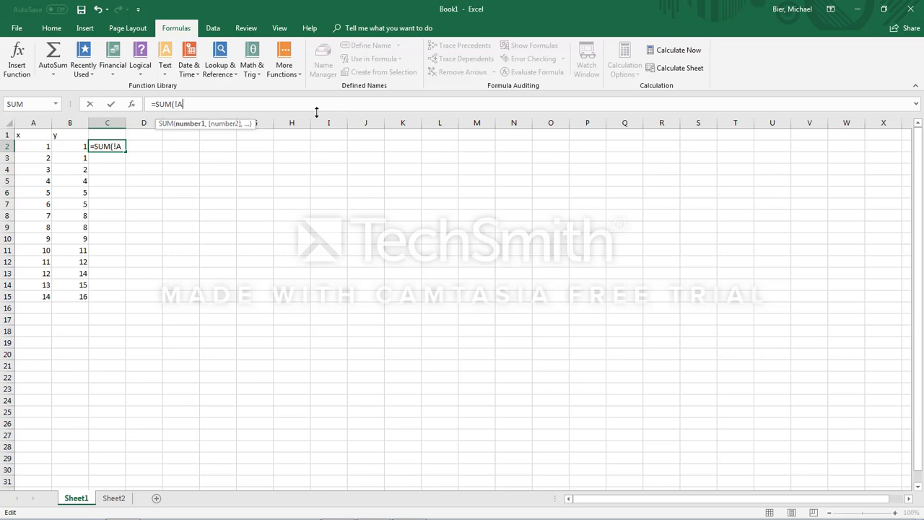
text(!A:A)
key(BackSpace)
text(!A))
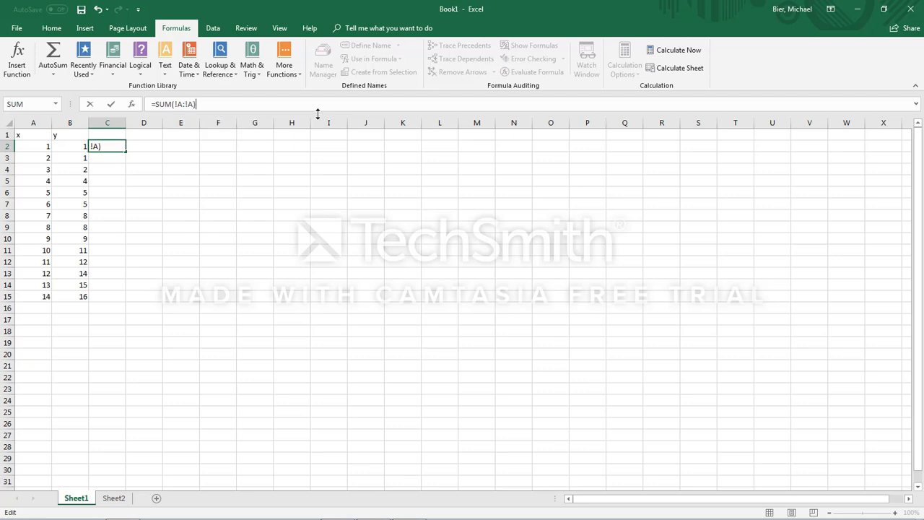
key(Return)
Step: Open the help page for the formula error, close it, and return to Excel to dismiss the error message
click(491, 327)
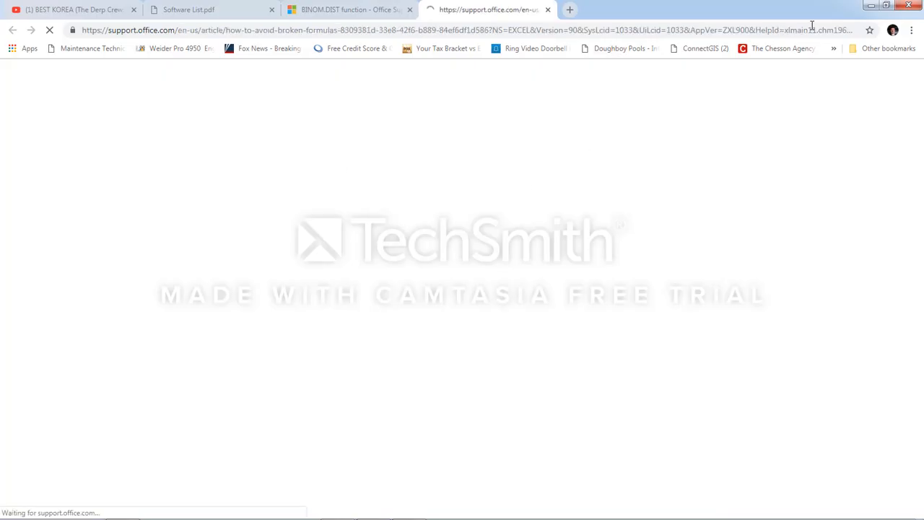
click(546, 9)
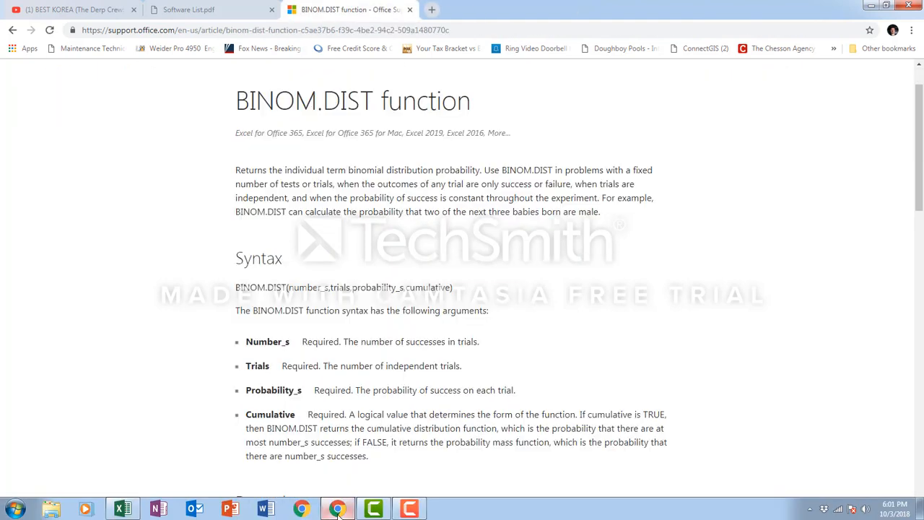
click(122, 508)
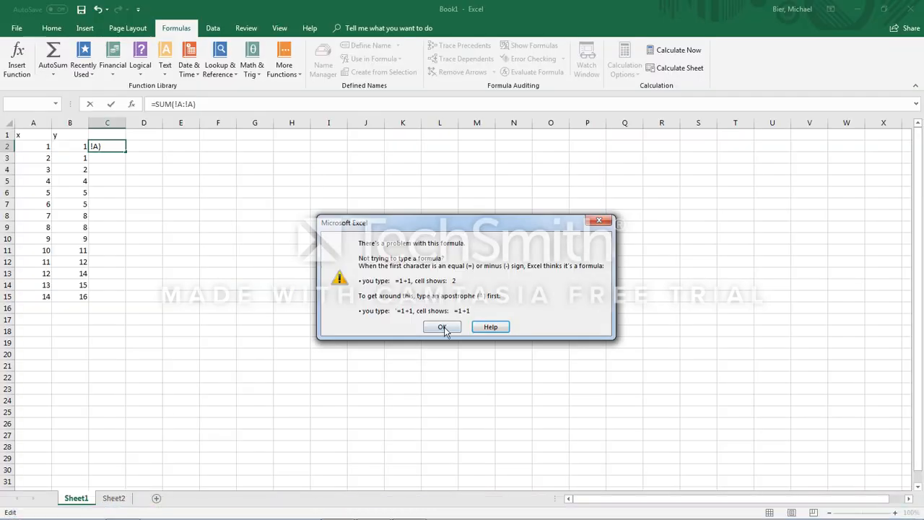
click(443, 327)
Step: Try to rewrite the formula in C2 as =SUM(A!:A!), and dismiss the error message
drag(193, 105, 177, 106)
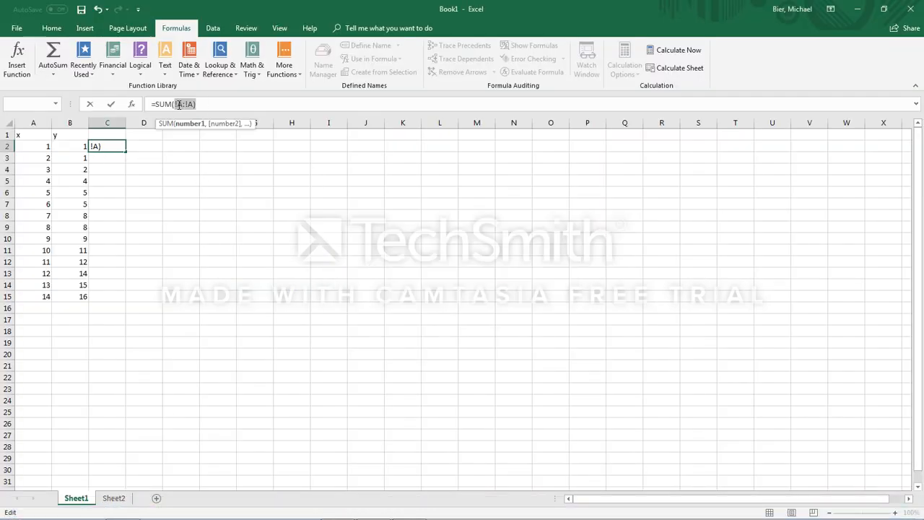
key(BackSpace)
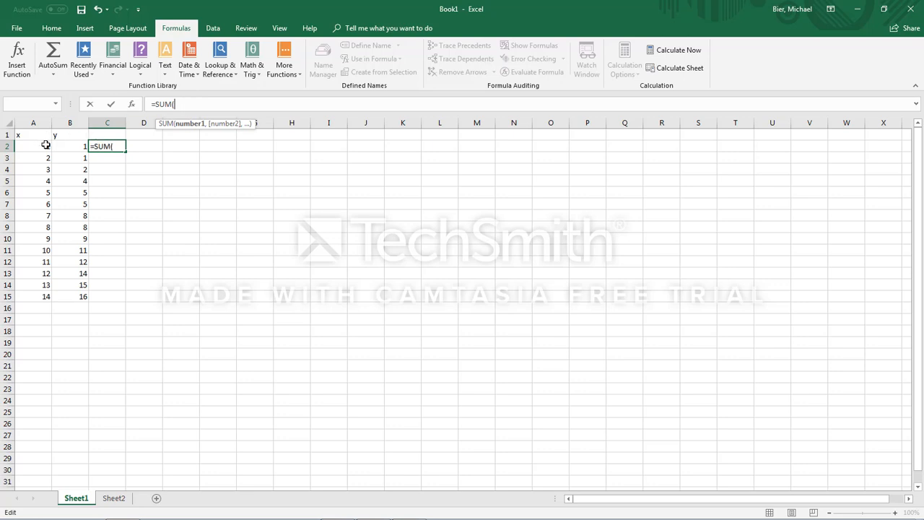
click(36, 120)
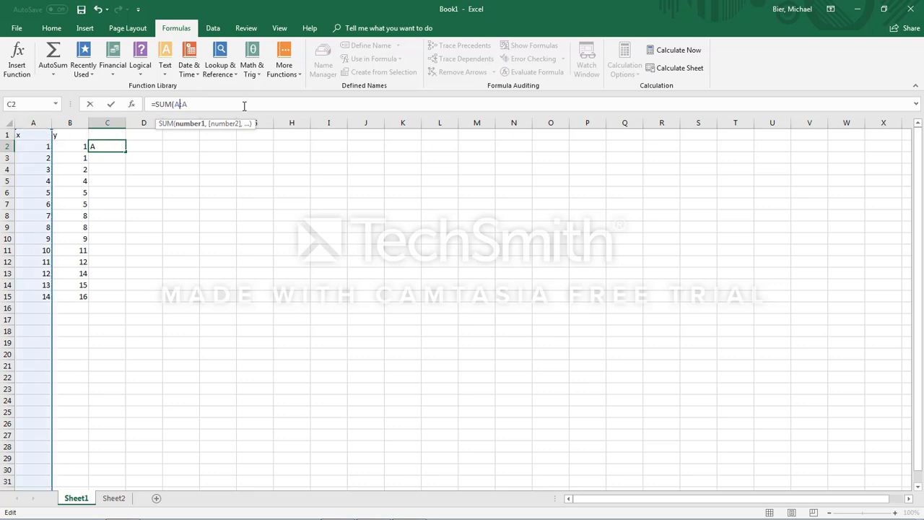
text(!)
click(203, 107)
text(!)
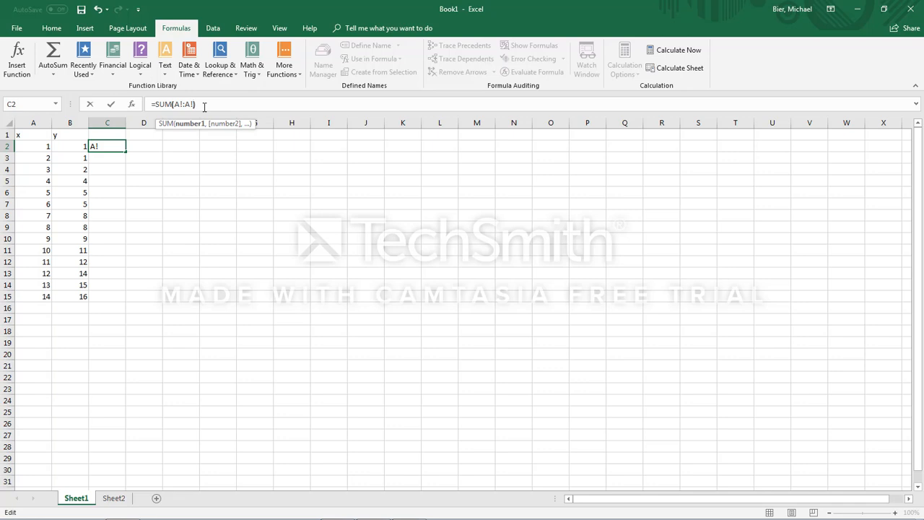
text())
key(Return)
click(442, 327)
Step: Replace the formula in C2 with =SUM(A2)
drag(202, 106, 181, 106)
key(BackSpace)
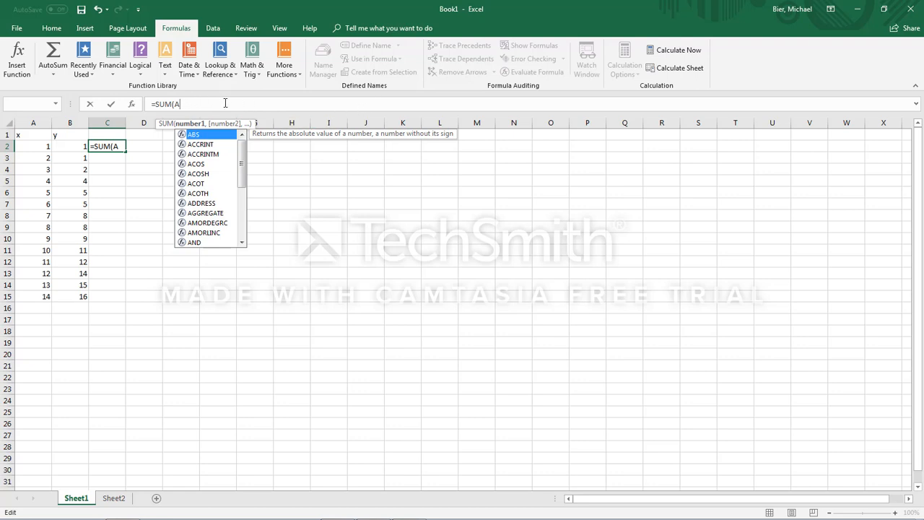
click(35, 145)
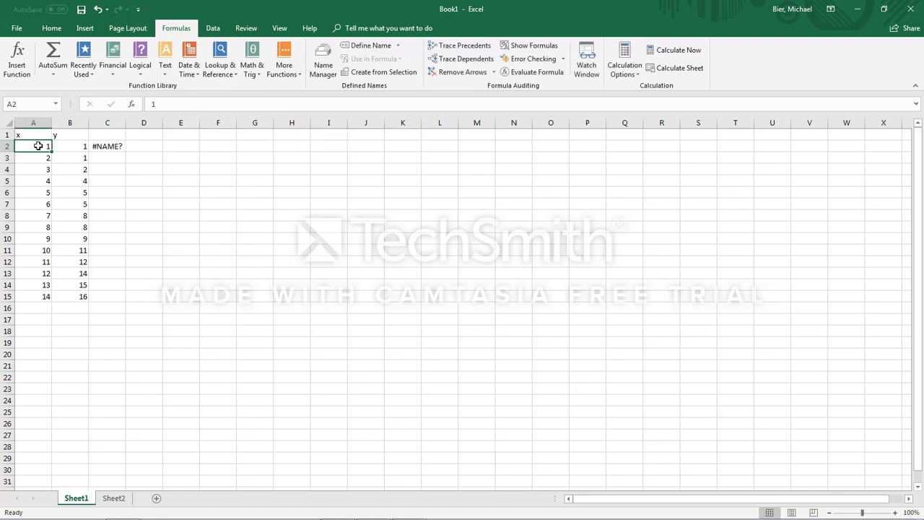
click(113, 147)
click(190, 105)
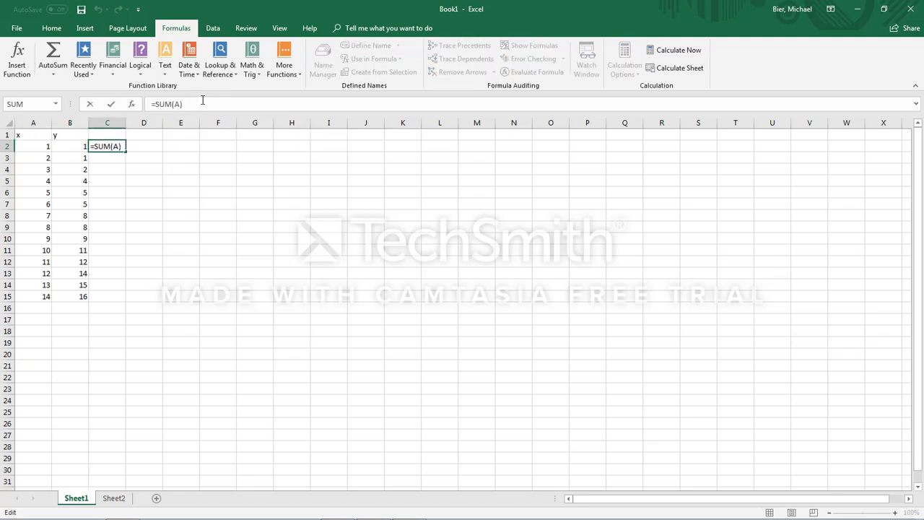
key(BackSpace)
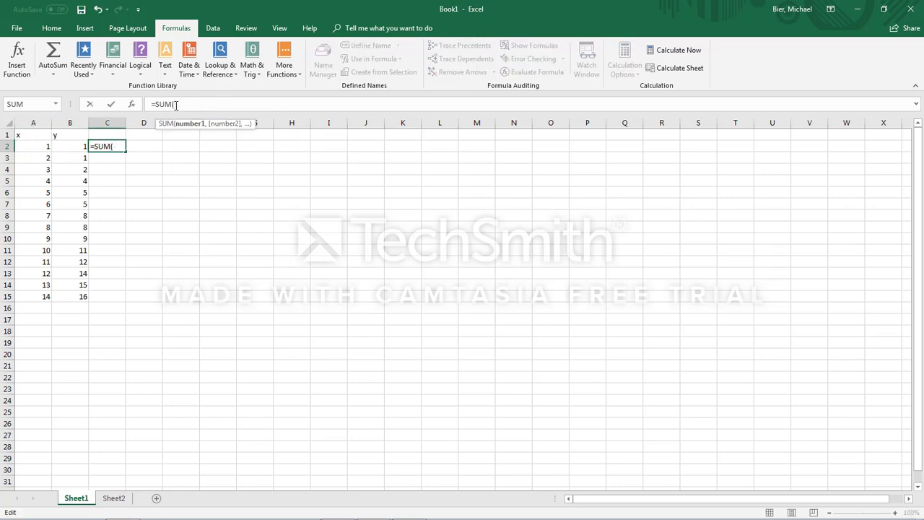
click(42, 145)
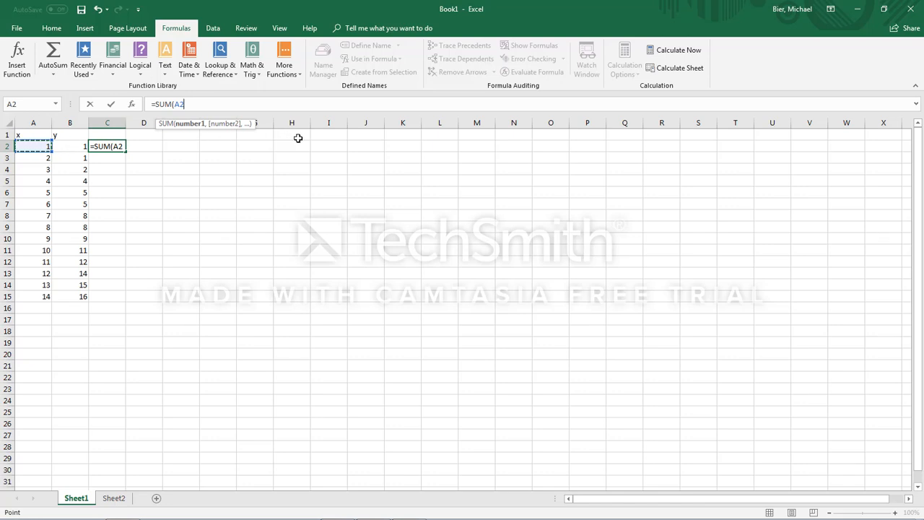
text(#)
key(BackSpace)
text())
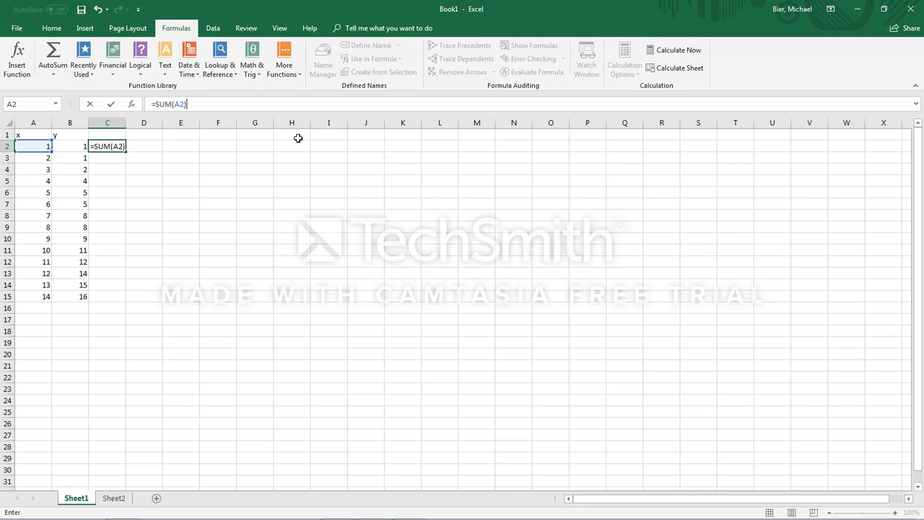
key(Return)
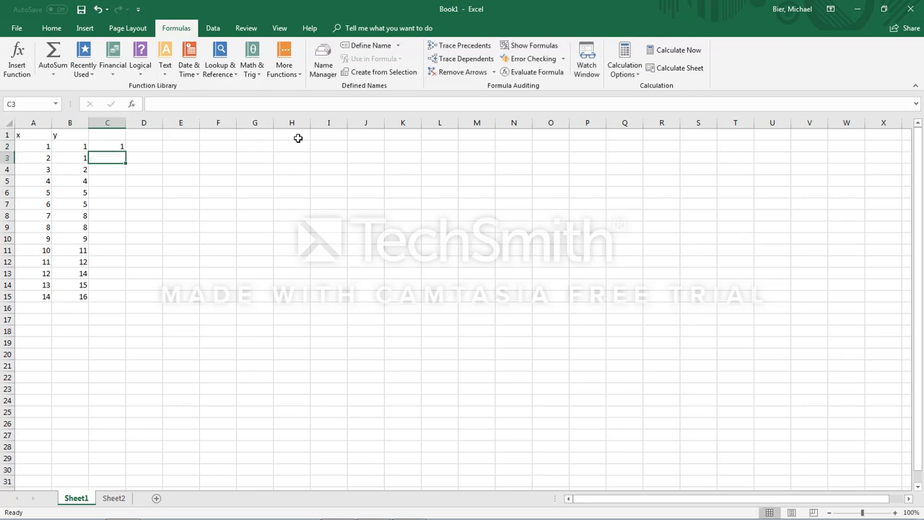
Step: Extend the formula in C2 to =SUM(A2:A5)
click(110, 146)
click(186, 103)
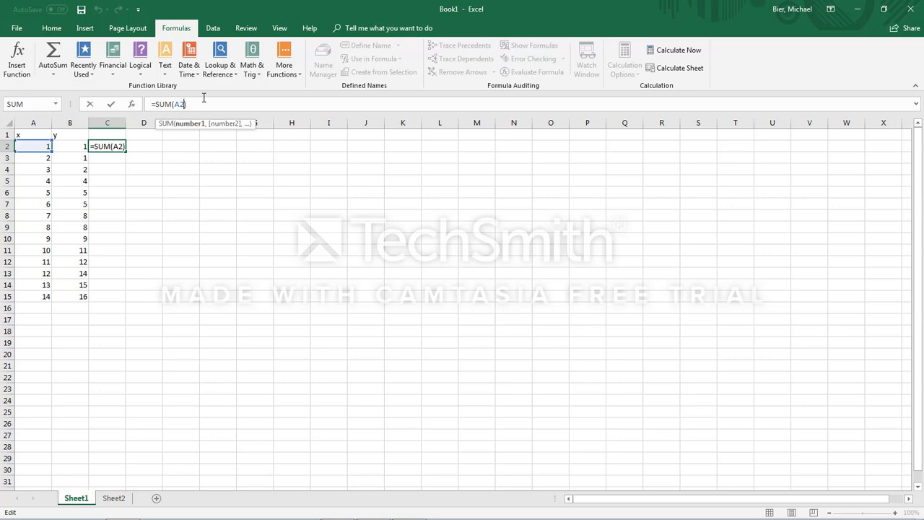
text(:A5)
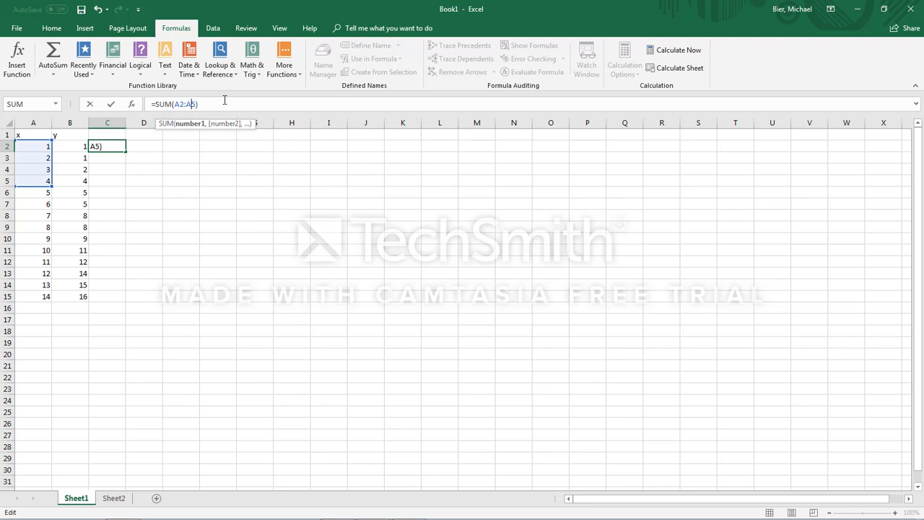
text(!)
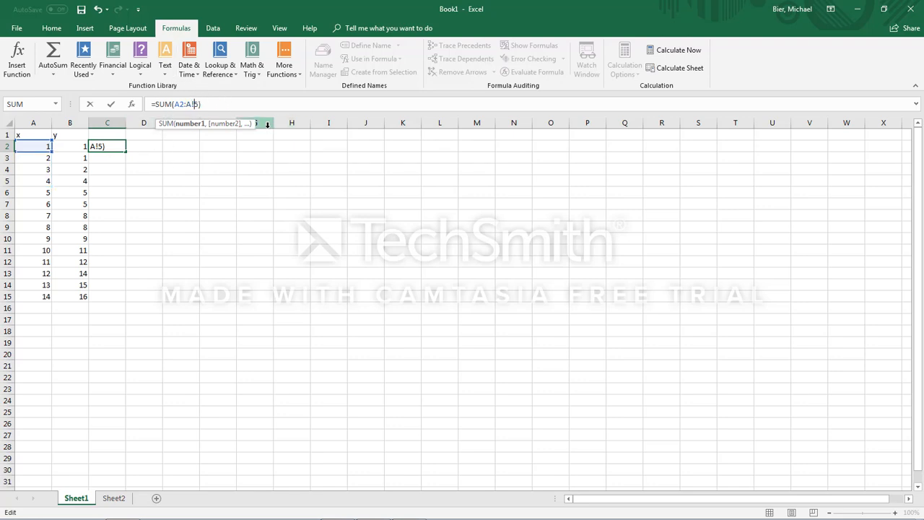
Step: Try to lock the A5 reference in C2's formula with an exclamation mark at different positions
key(BackSpace)
key(Left)
text(!)
key(BackSpace)
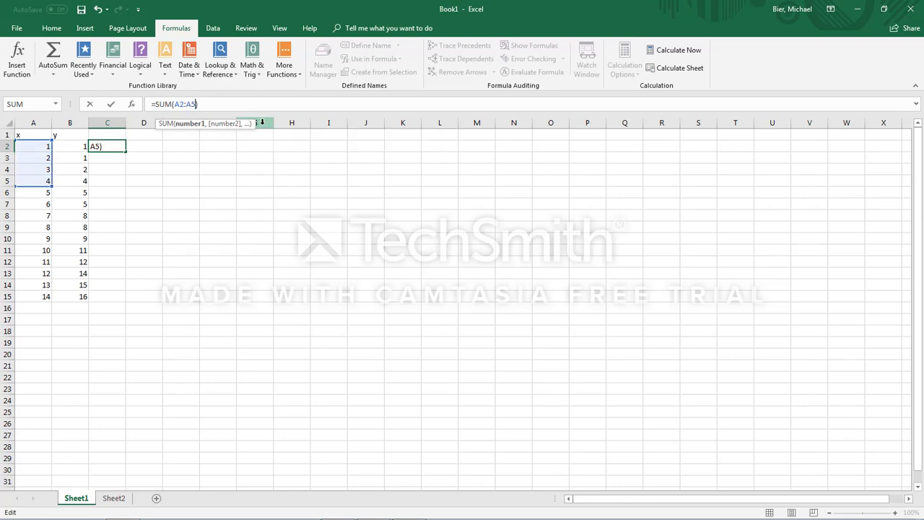
text(!)
key(BackSpace)
key(Return)
click(442, 327)
Step: Try to put a # sign before the A5 reference in C2's formula, and remove it again
text(#)
key(BackSpace)
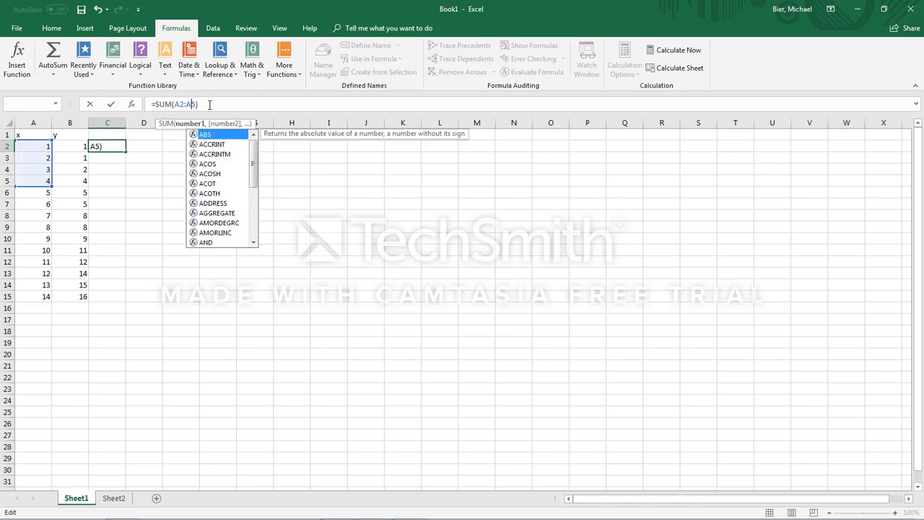
text(#)
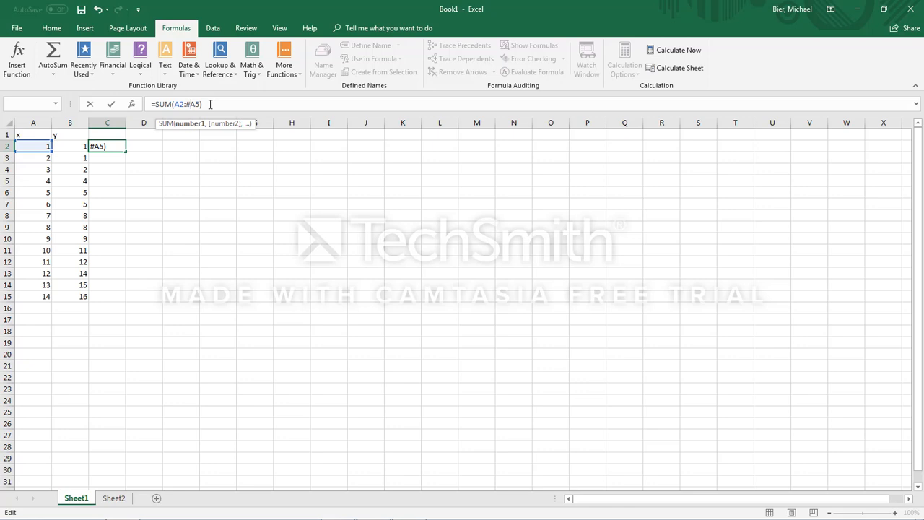
key(BackSpace)
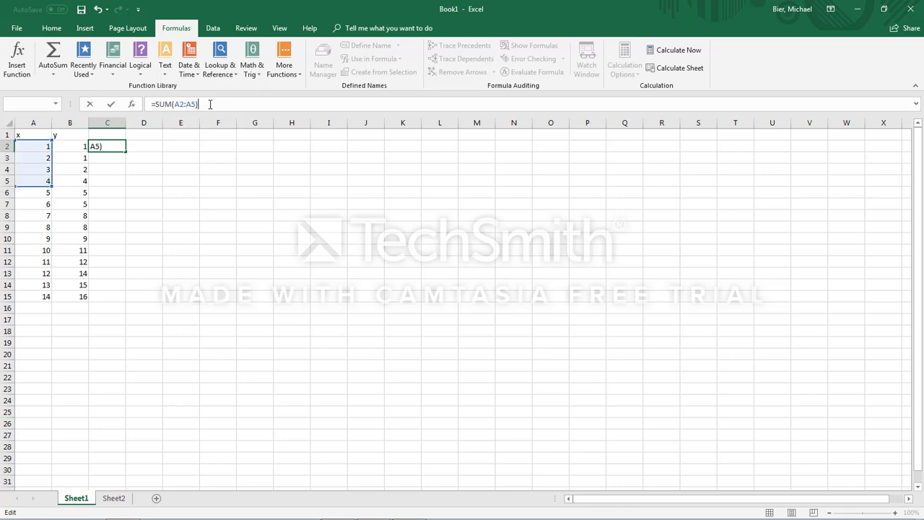
Step: Clear the formula in C2 and enter =SUM(A:A) to sum the whole x column
drag(211, 104, 145, 106)
key(BackSpace)
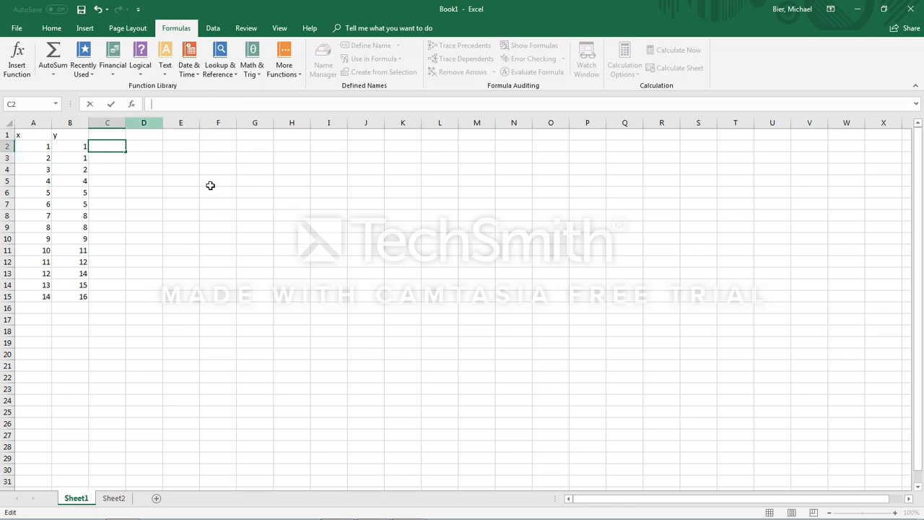
click(210, 184)
click(105, 147)
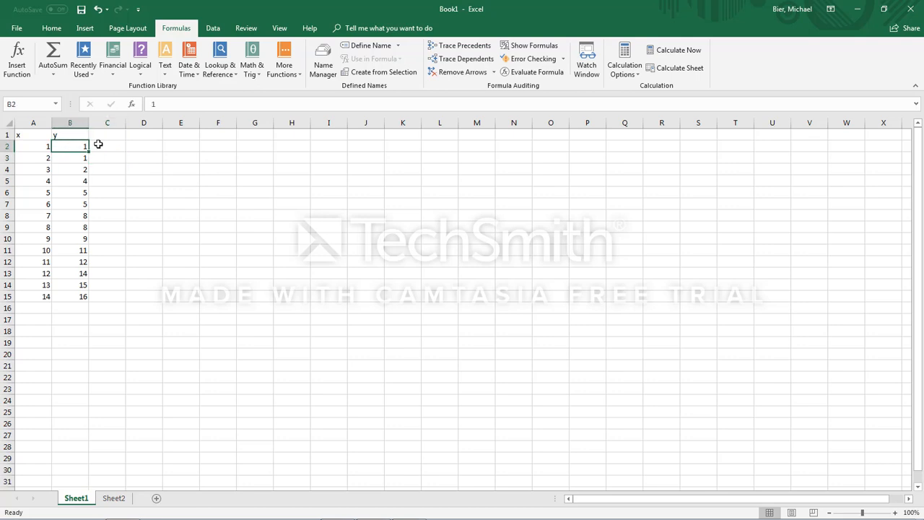
click(159, 103)
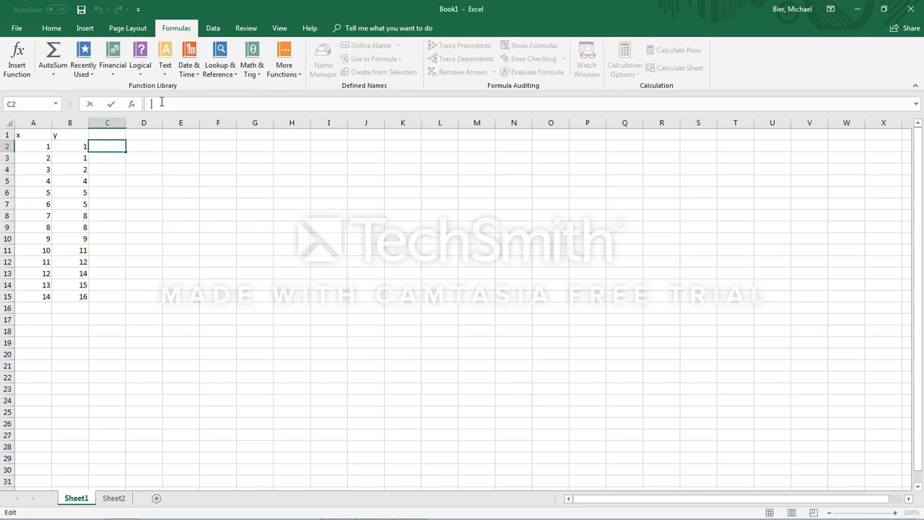
text(+)
key(BackSpace)
text(=SUM()
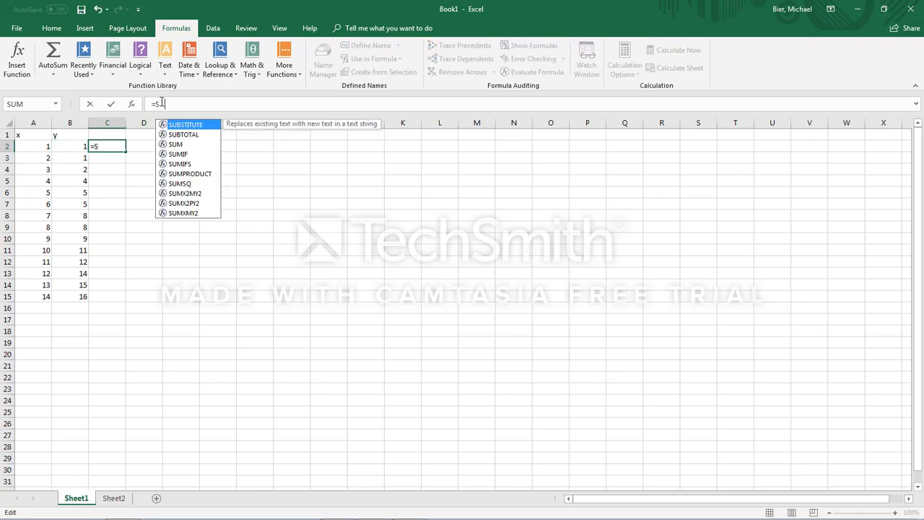
click(26, 122)
key(Return)
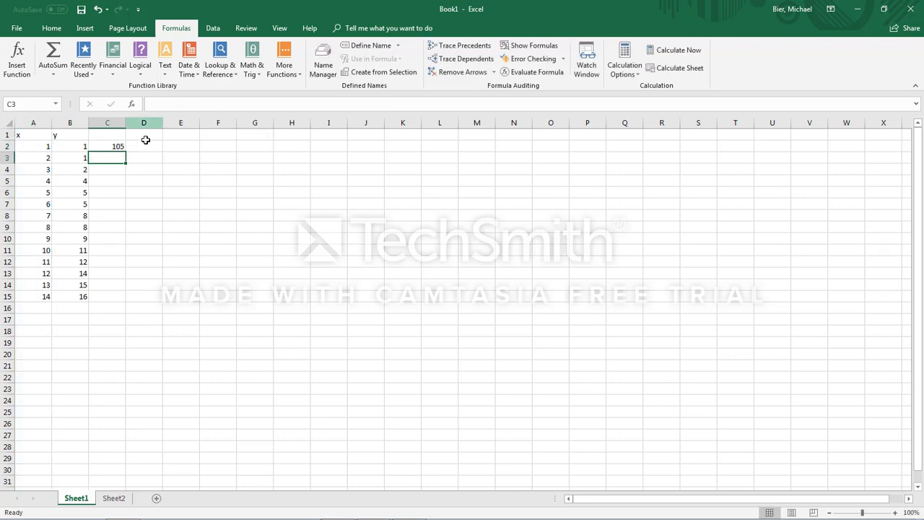
Step: Fill the column sum formula from C2 across into D2
click(122, 148)
drag(125, 154, 154, 154)
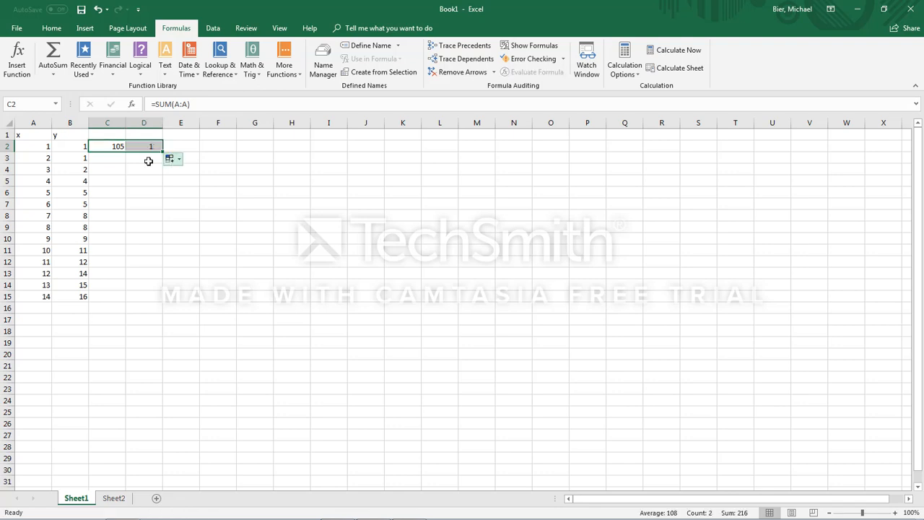
click(112, 158)
click(116, 146)
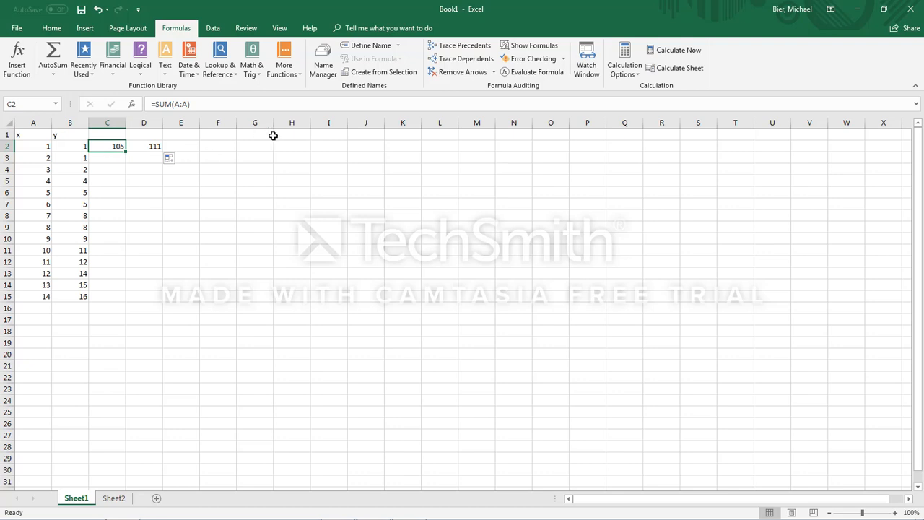
click(198, 146)
Step: Label the two sums with the headers SUM(x) in C1 and SUM(y) in D1
click(105, 136)
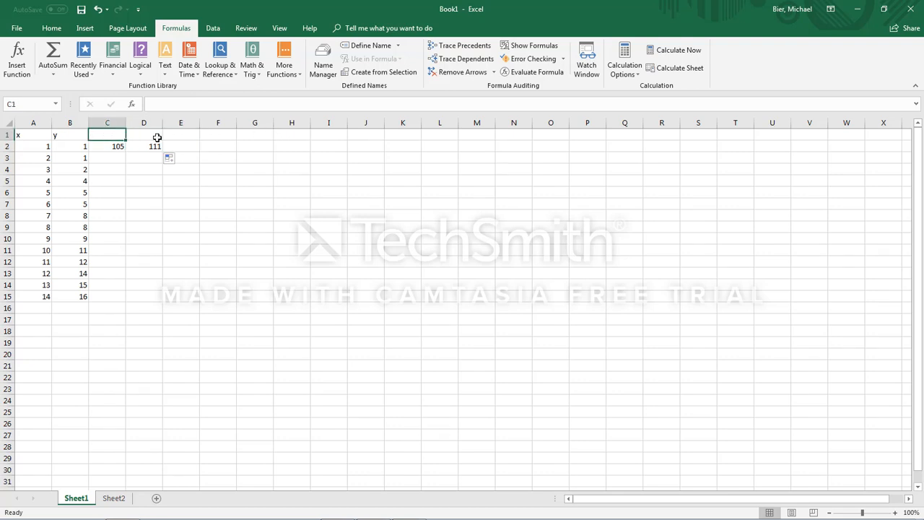
text(SUM)
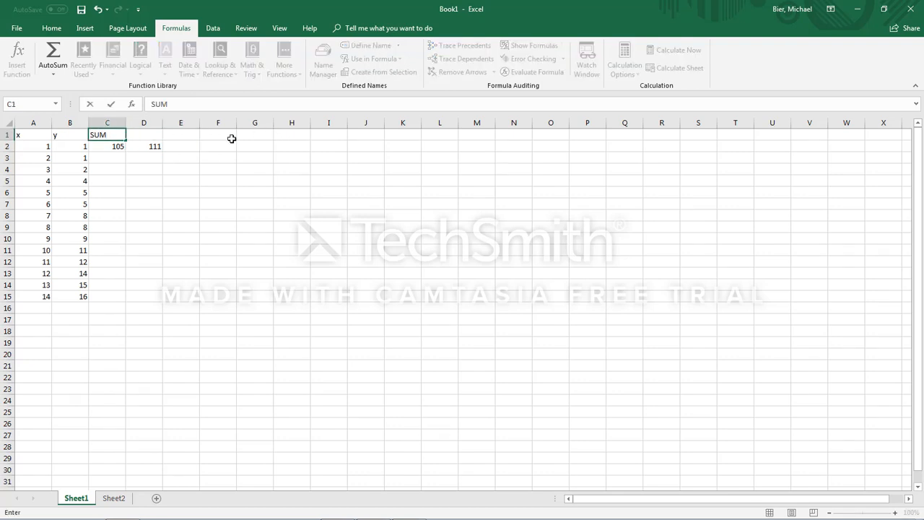
text((x))
click(145, 132)
text(SUM(y)
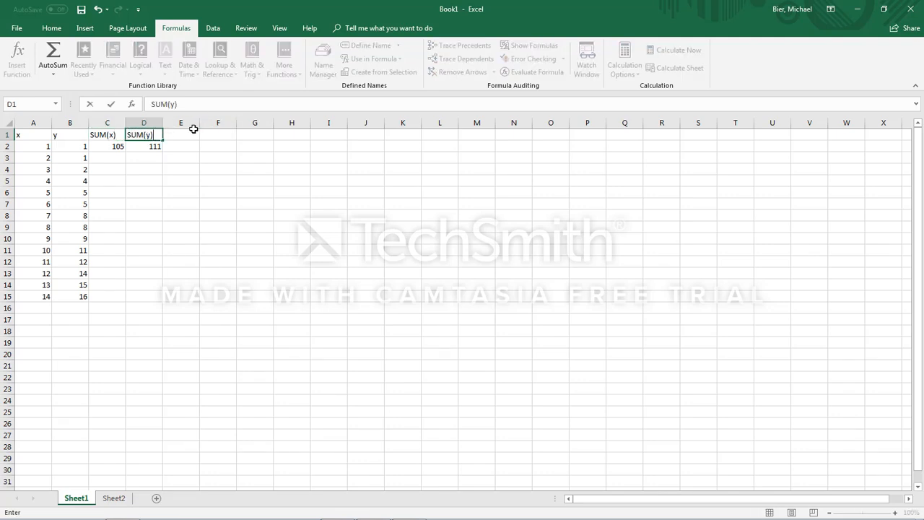
Step: Add the headers n(x) in E1 and n(y) in F1
click(185, 130)
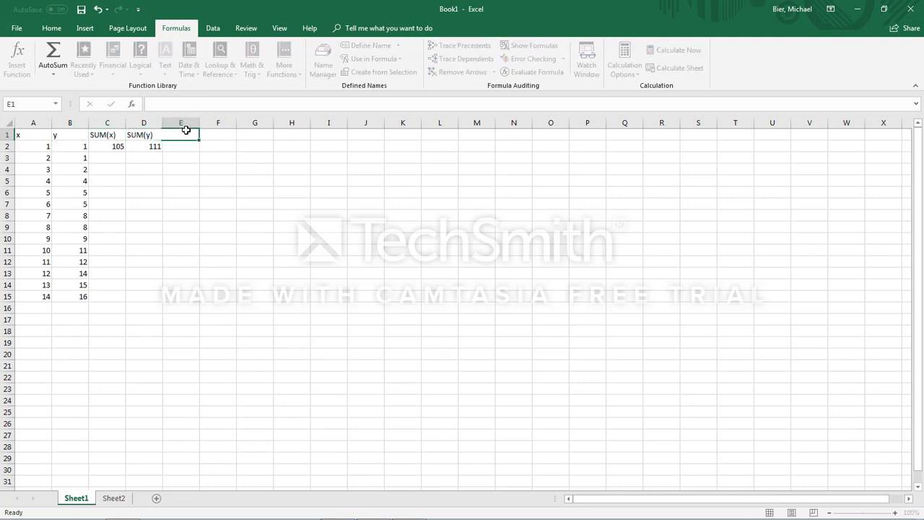
text(n)
key(Tab)
text((x)
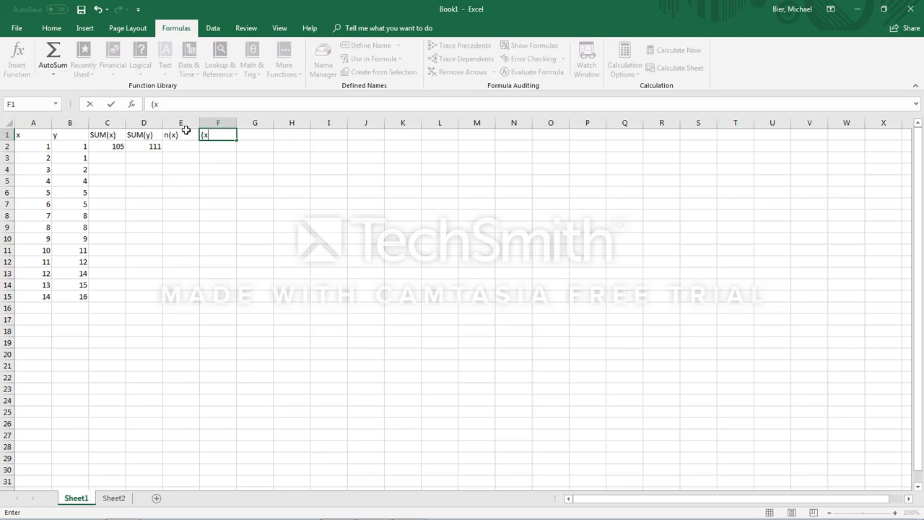
text(n(y))
Step: Enter =COUNT(A:A) in E2 to count the x values, and check it by selecting the values in column A
click(188, 147)
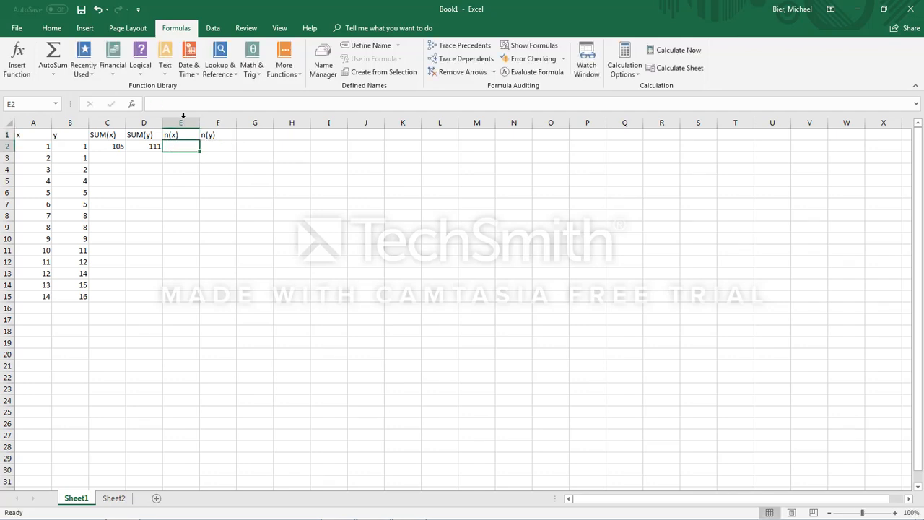
click(187, 105)
text(=COUNT)
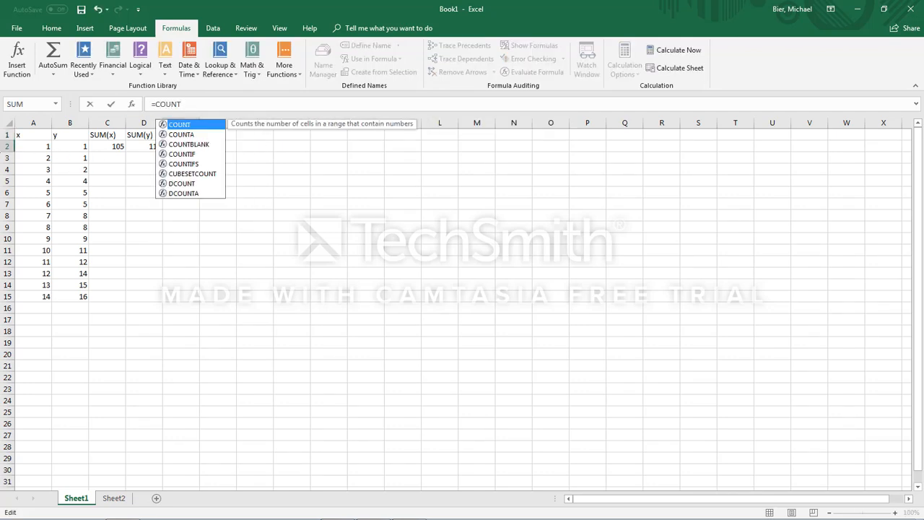
click(34, 124)
click(184, 144)
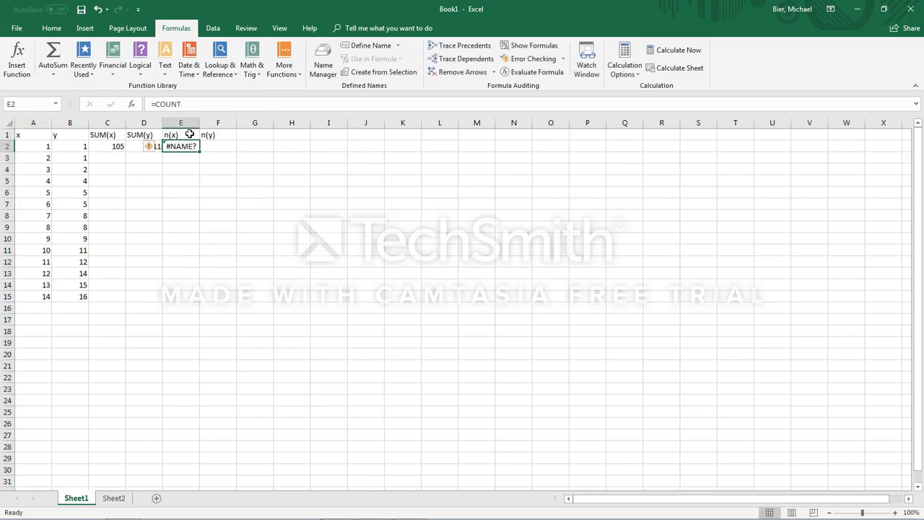
click(194, 105)
text(()
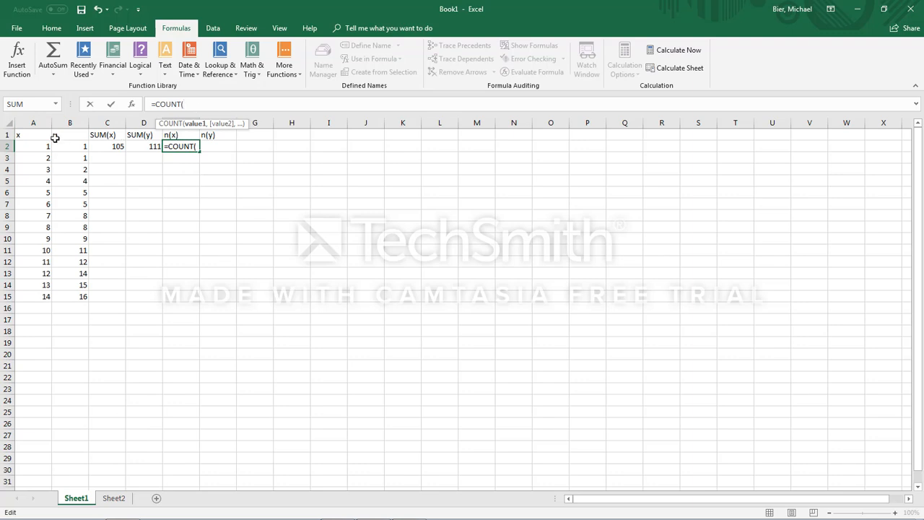
click(35, 123)
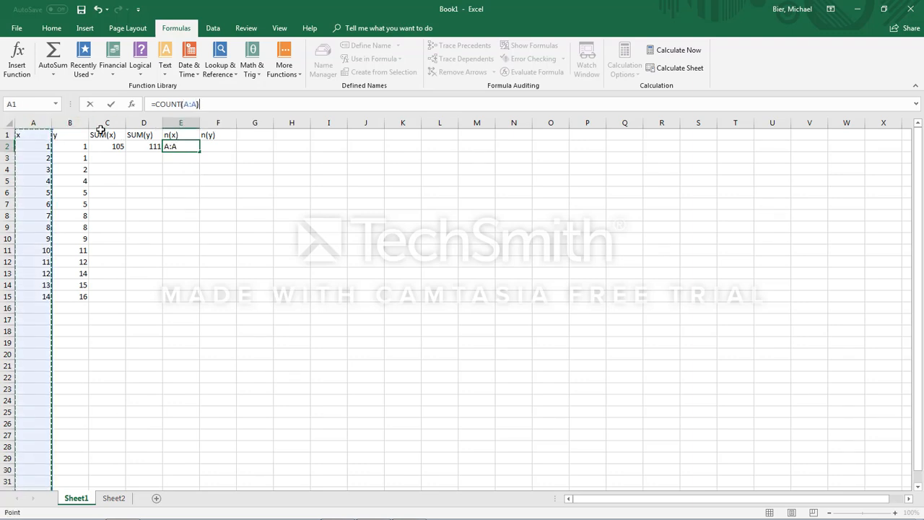
key(Return)
drag(34, 154, 47, 298)
click(47, 149)
click(285, 168)
Step: Enter =COUNT(B:B) in F2 to count the y values
click(224, 145)
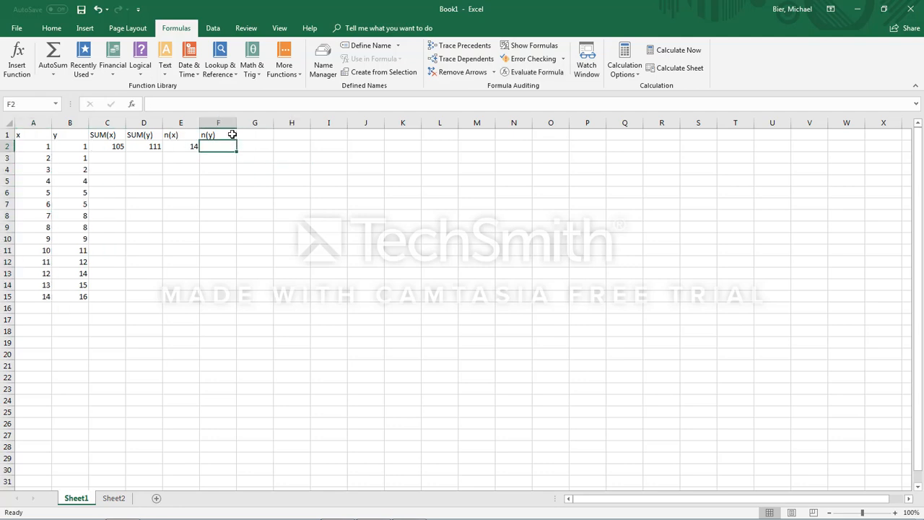
click(216, 103)
text(=C)
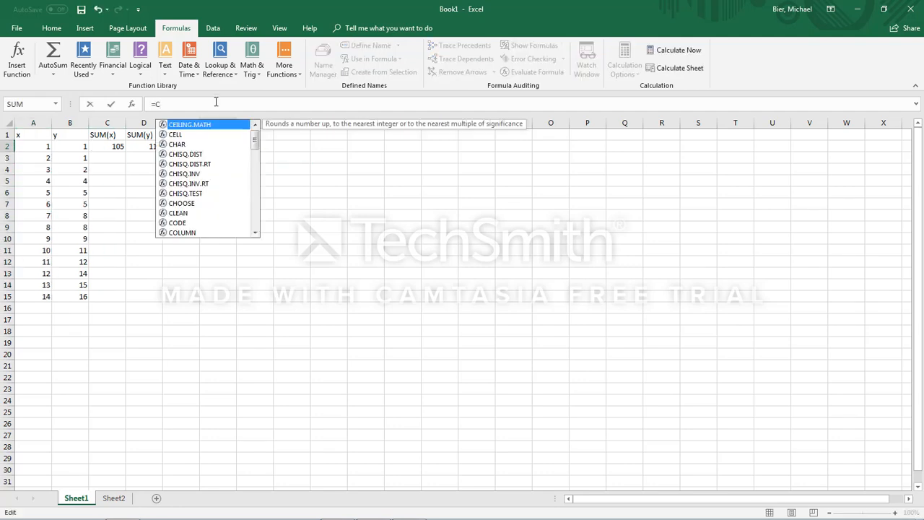
text(OUNT)
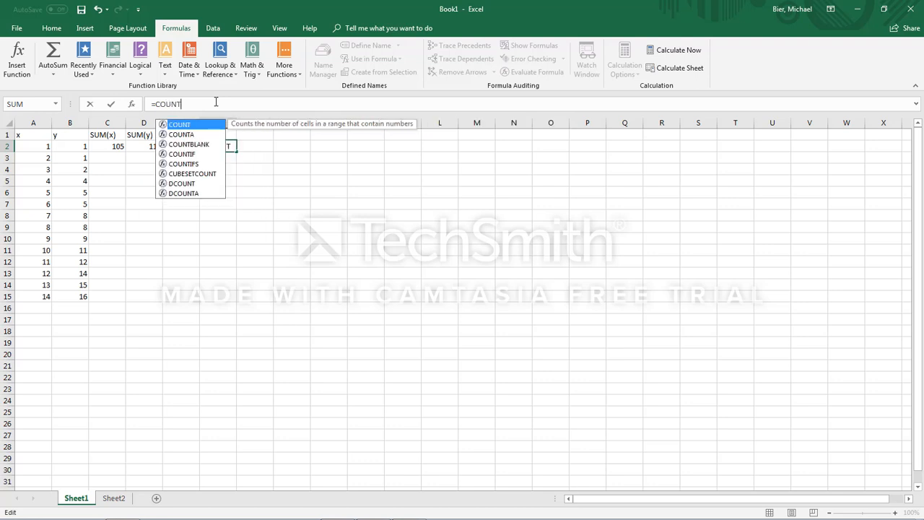
text(()
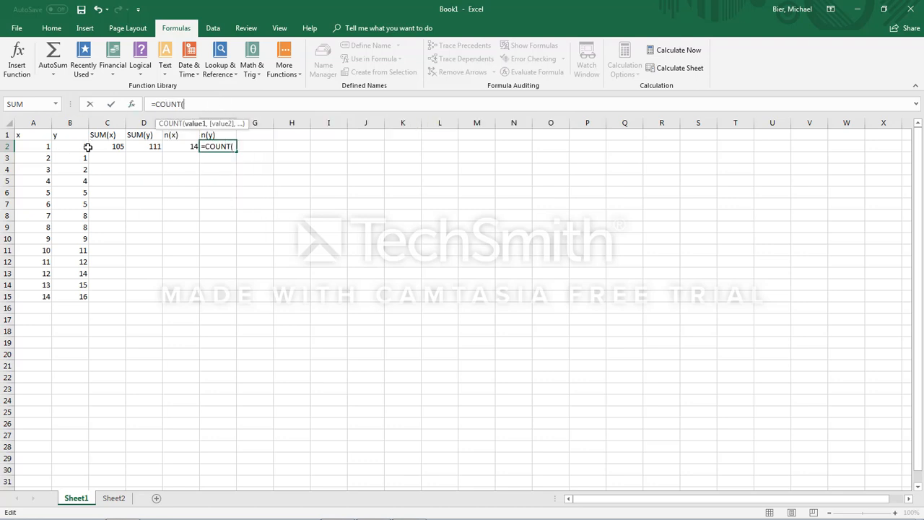
mouse_move(76, 166)
mouse_down()
mouse_move(77, 176)
mouse_move(76, 148)
mouse_up()
click(70, 123)
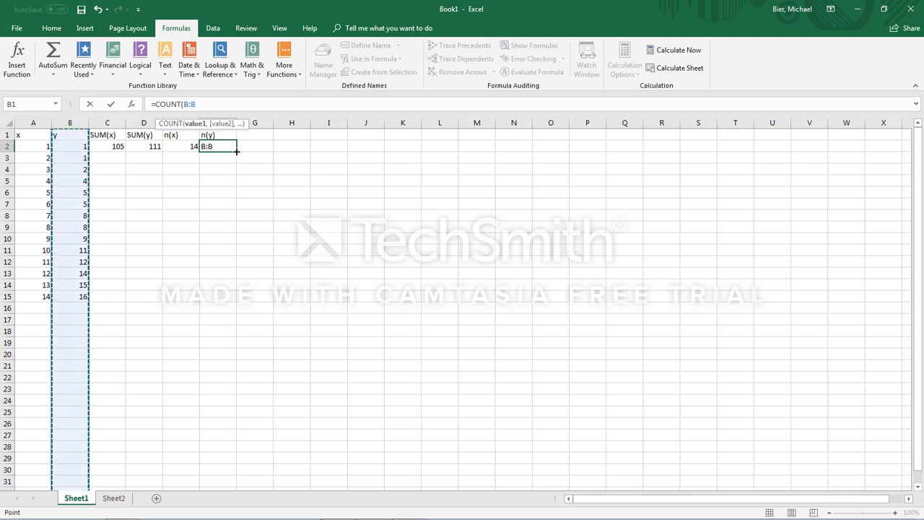
key(Return)
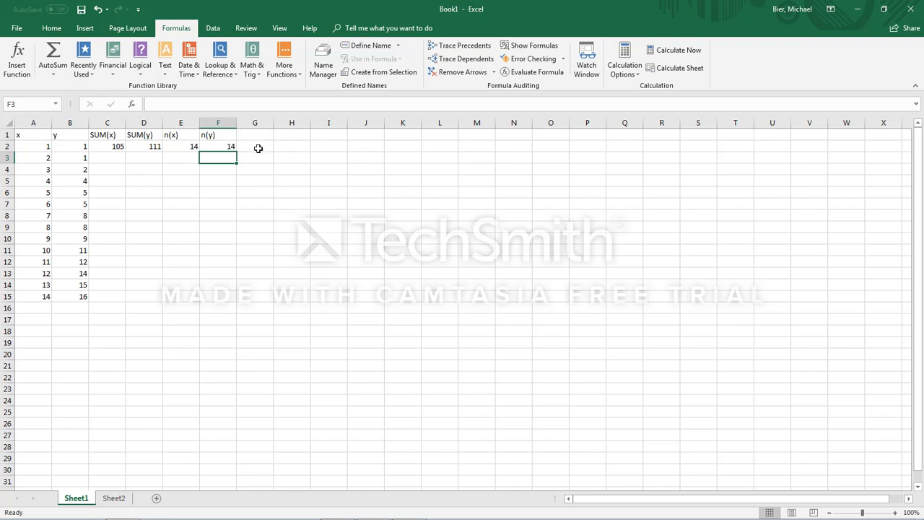
Step: Add the headers mean(x) in D5 and mean(y) in E5
click(137, 179)
text(mean(x))
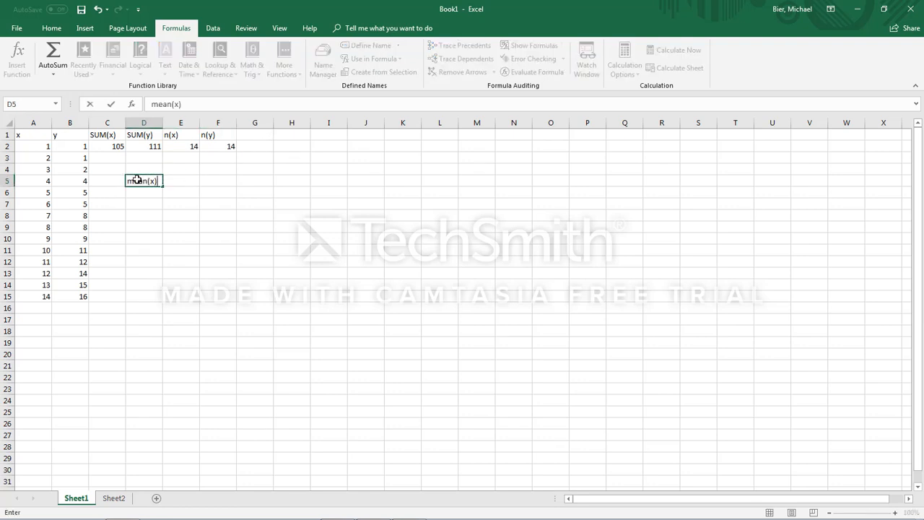
key(Tab)
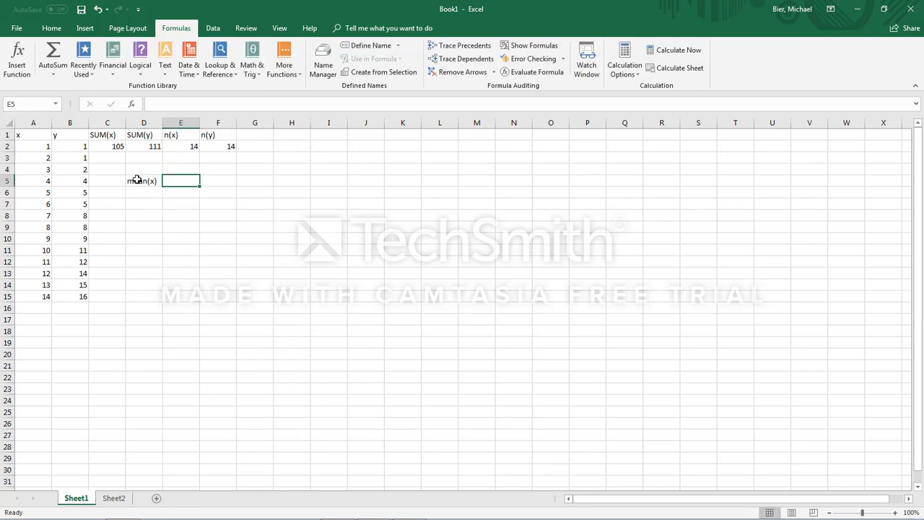
text(mean(y)
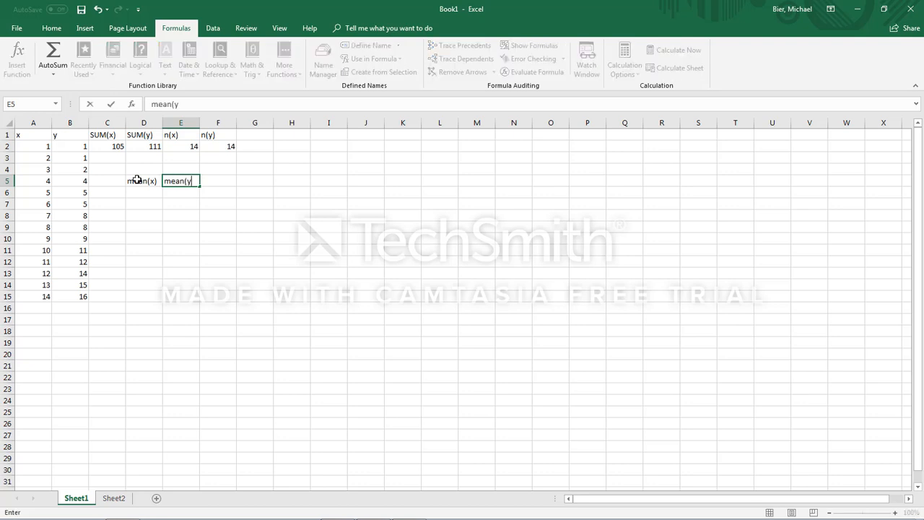
text())
key(Return)
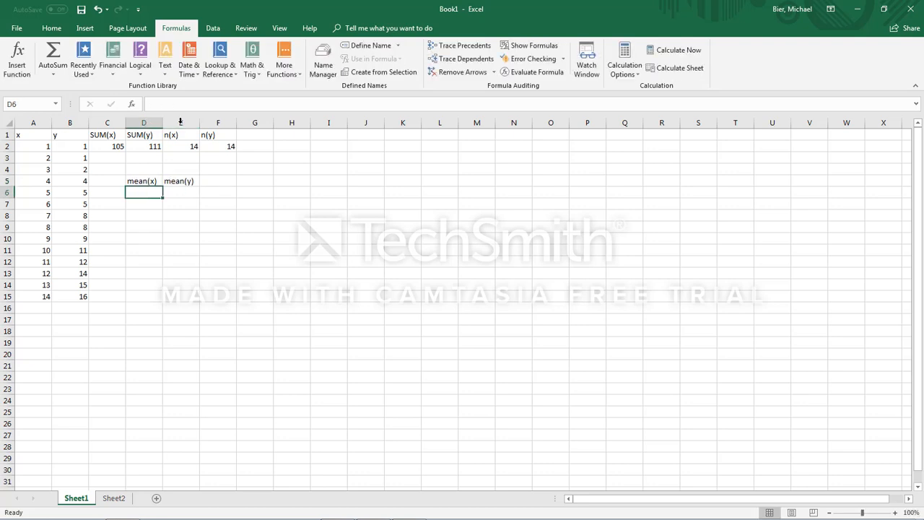
Step: Enter =(C2/E2) in D6 to calculate the mean of x from its sum and count
click(182, 104)
text(=)
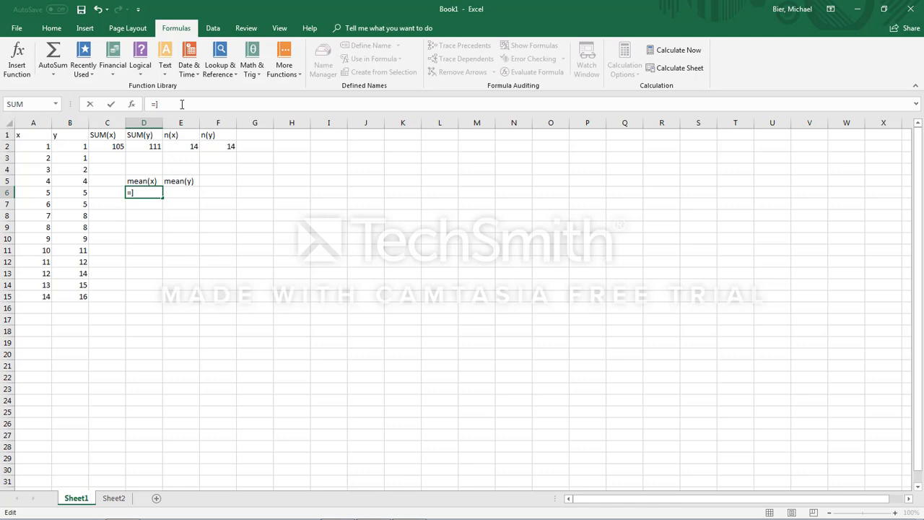
text(SUM)
key(BackSpace)
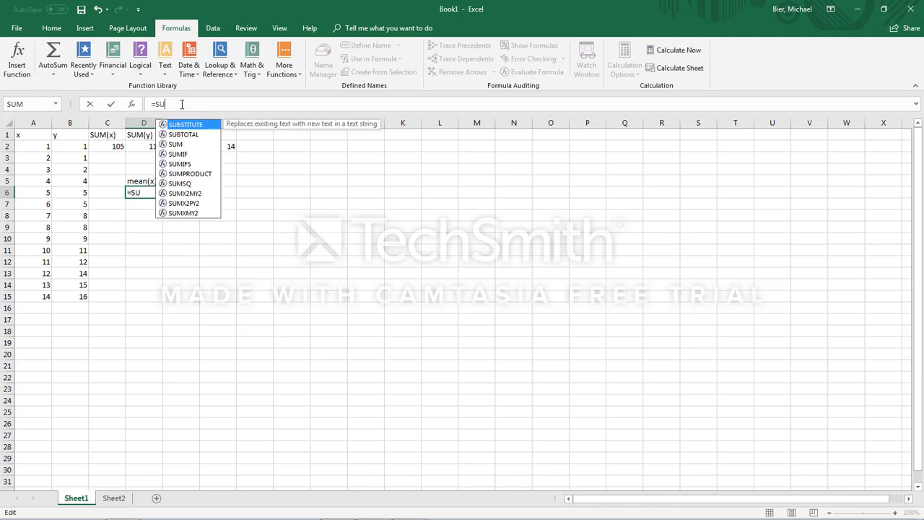
key(BackSpace)
key(BackSpace)
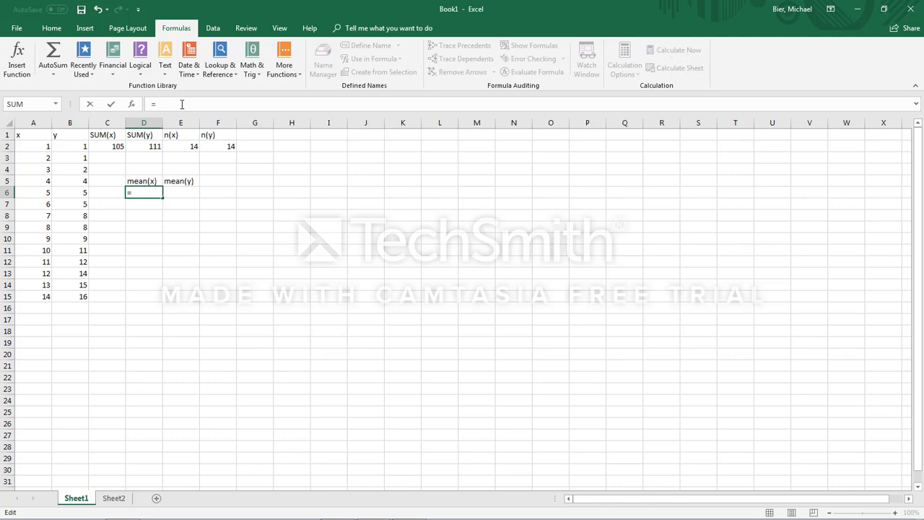
text(()
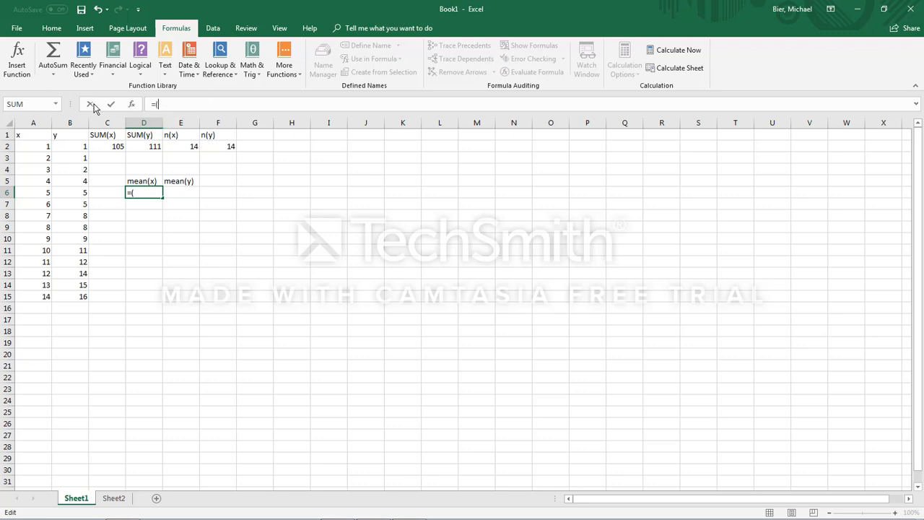
click(110, 142)
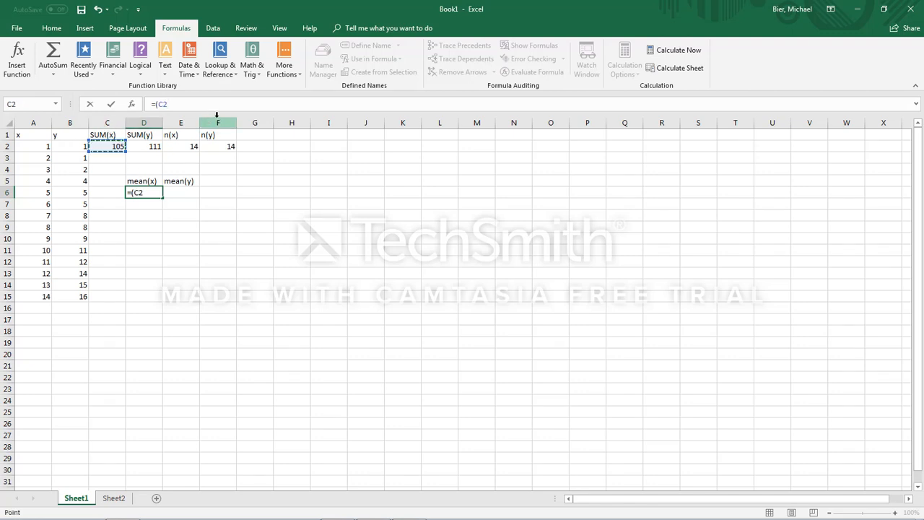
text(/)
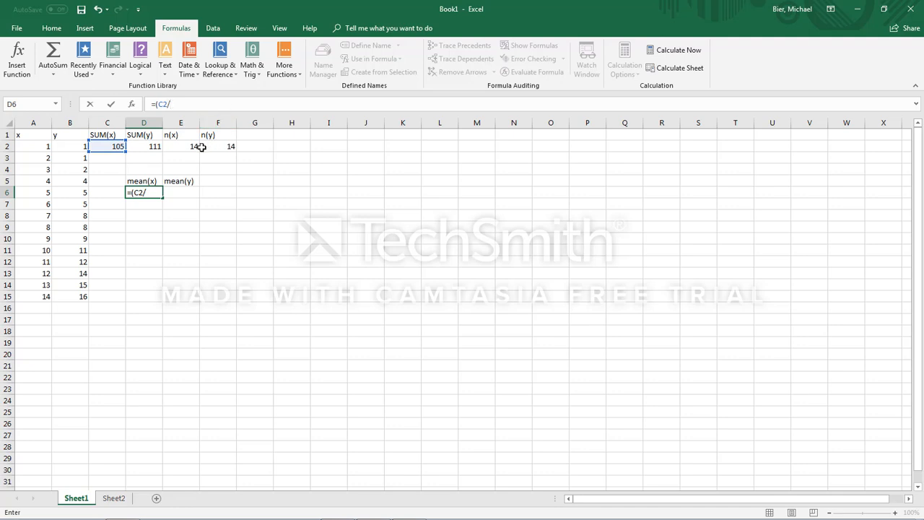
click(184, 145)
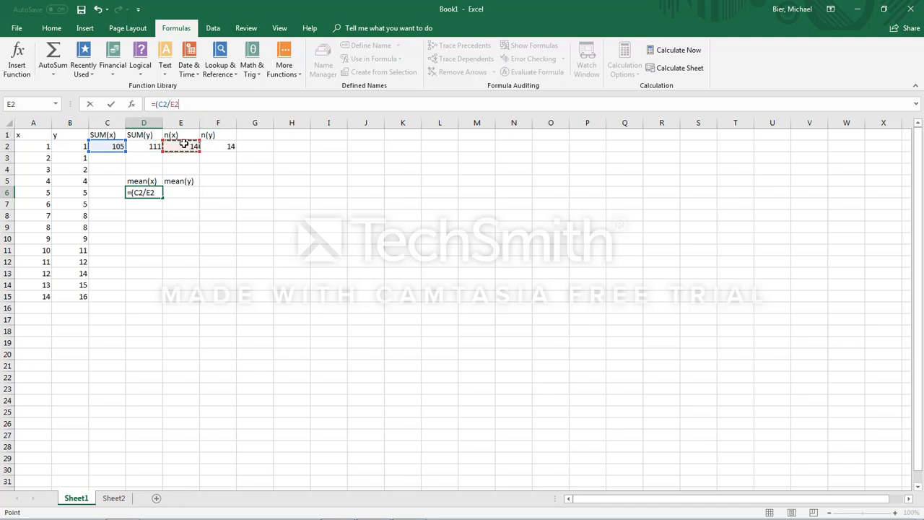
text())
key(Return)
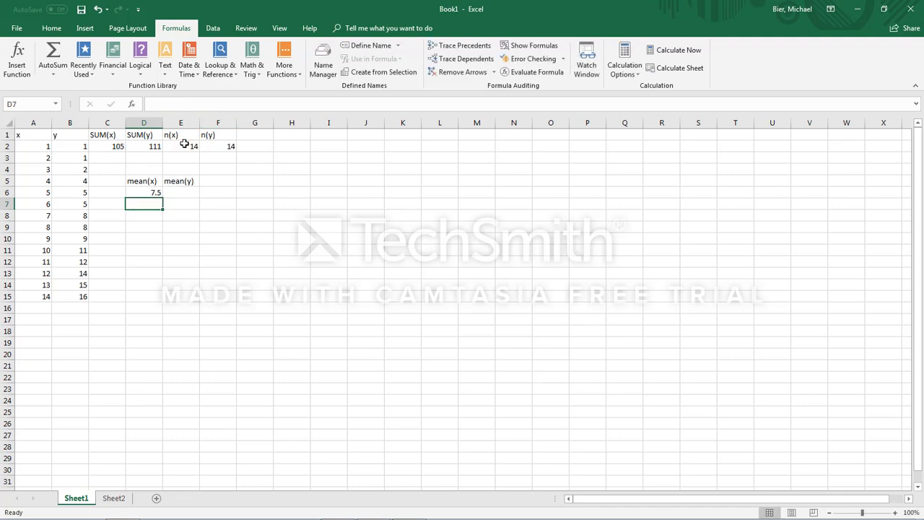
Step: Fill the mean formula from D6 across to E6 to calculate the mean of y
click(185, 195)
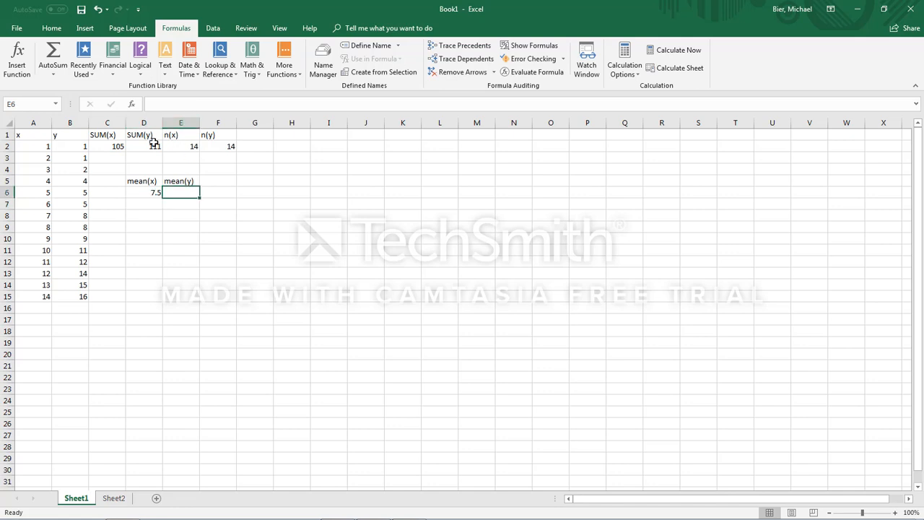
click(144, 192)
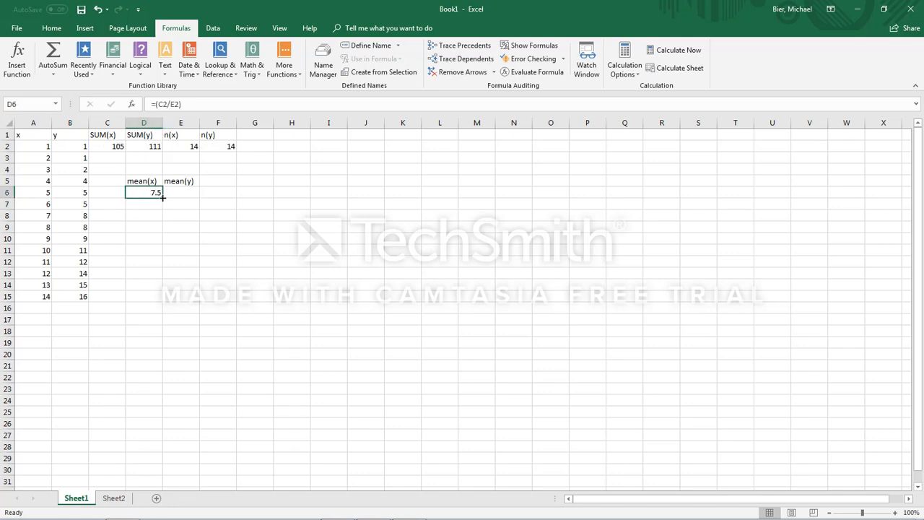
drag(163, 196, 193, 202)
click(185, 192)
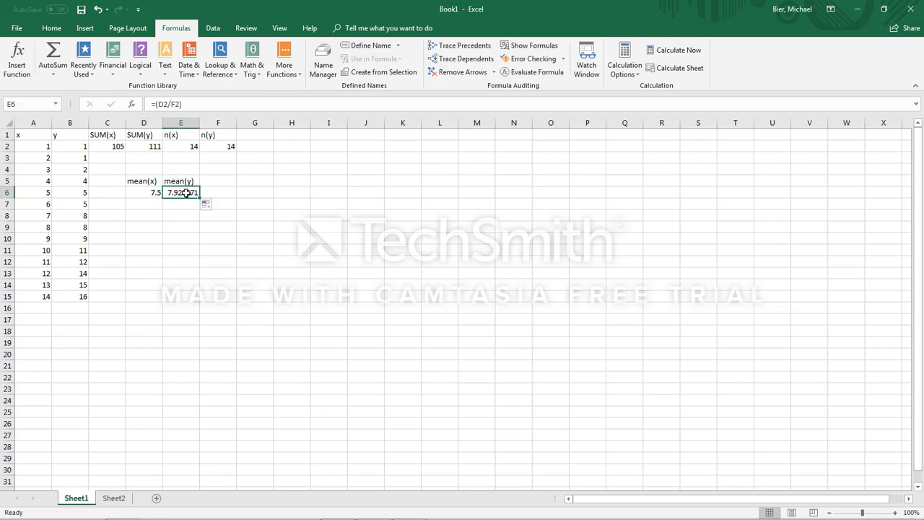
Step: Examine the mean formulas in D6 and E6 and the sum and count cells they refer to
click(156, 196)
click(182, 197)
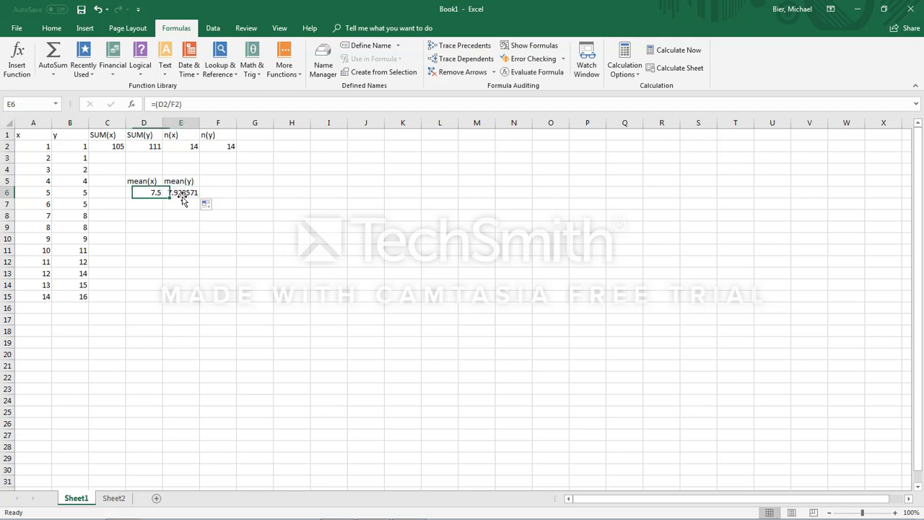
click(150, 148)
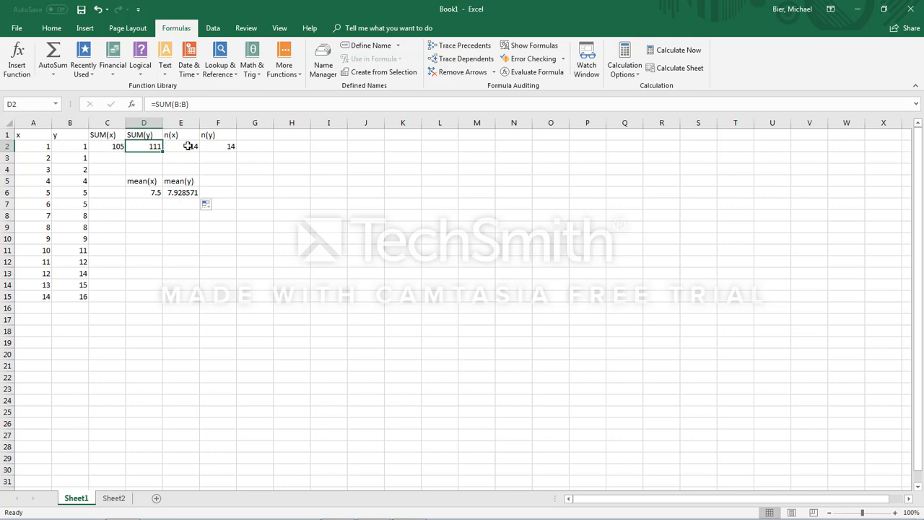
click(156, 193)
click(173, 193)
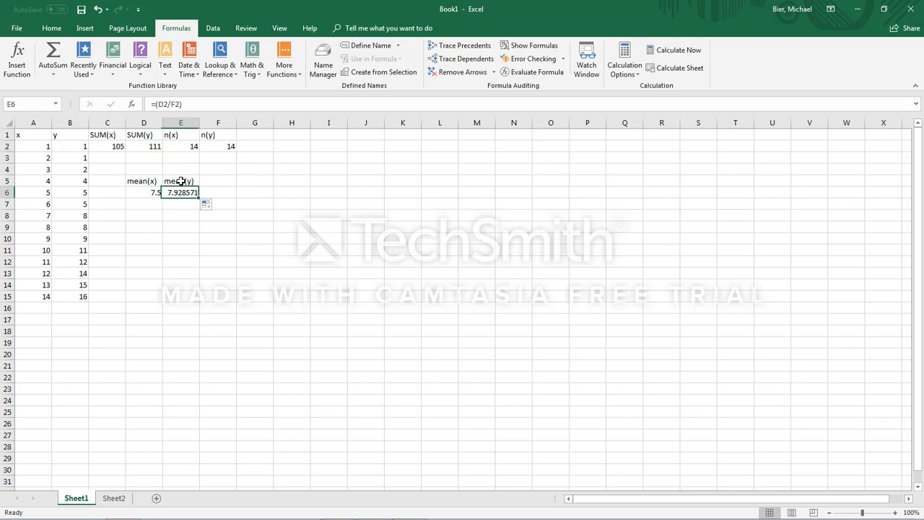
click(229, 144)
click(209, 184)
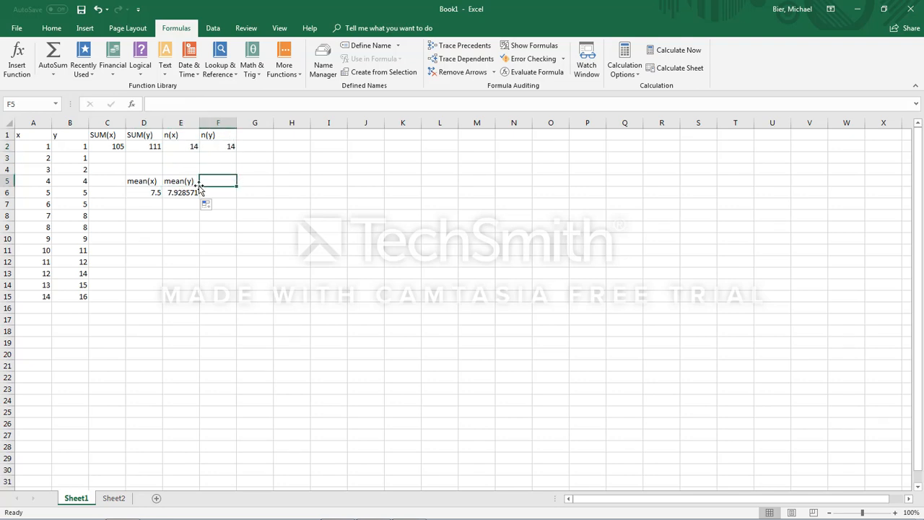
click(140, 189)
click(172, 193)
click(148, 196)
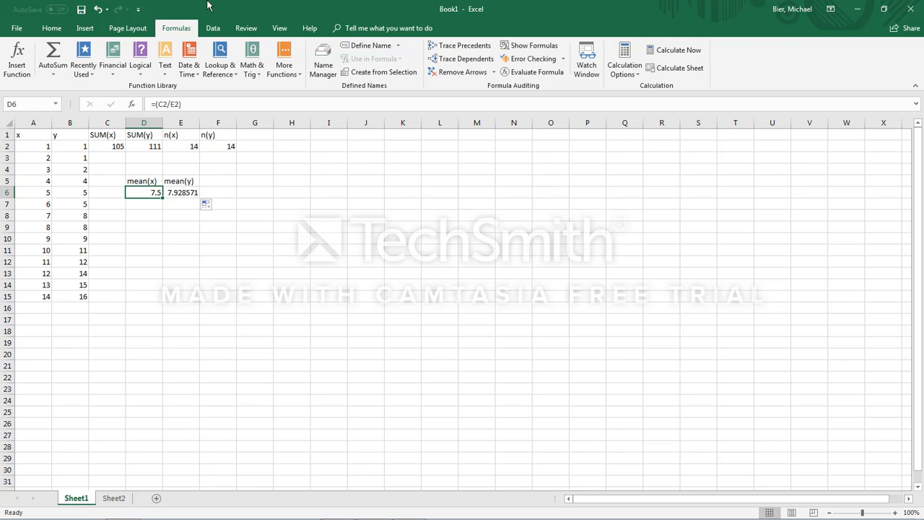
Step: Browse the statistical functions and view the arguments of AVEDEV without inserting it
click(296, 76)
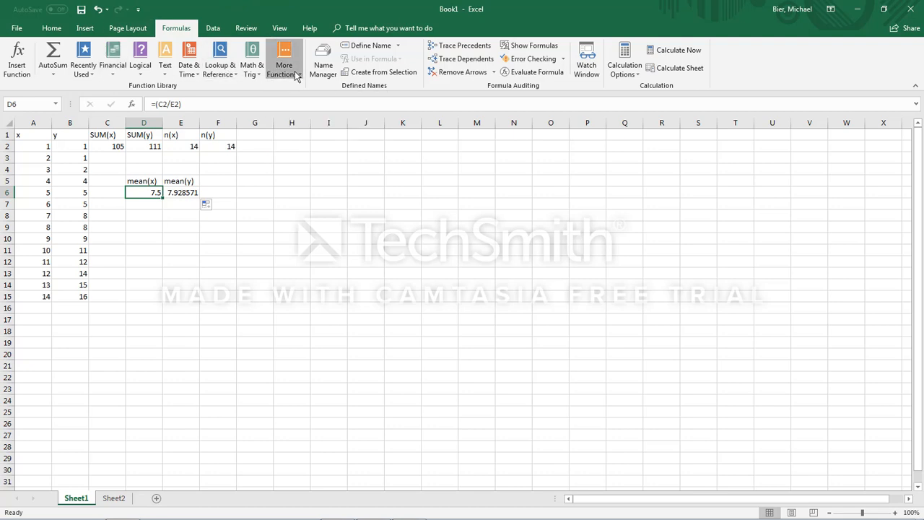
mouse_move(292, 87)
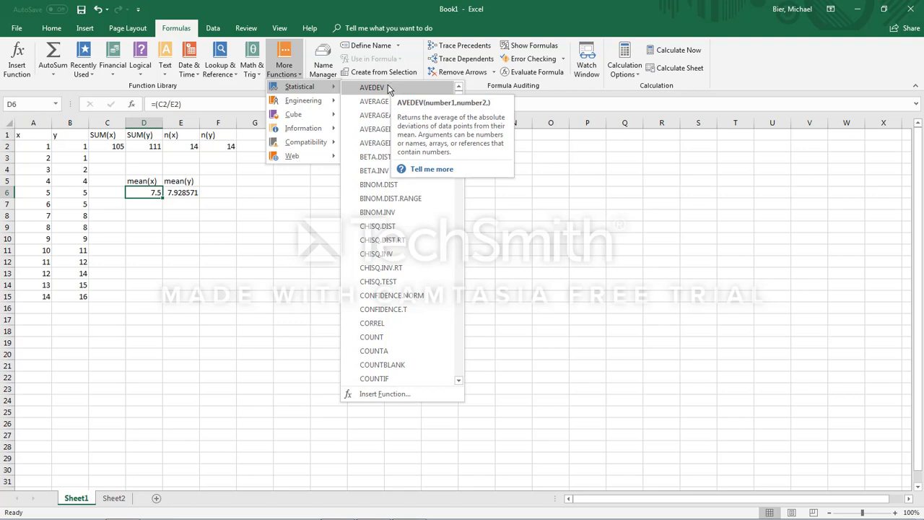
click(350, 175)
click(353, 179)
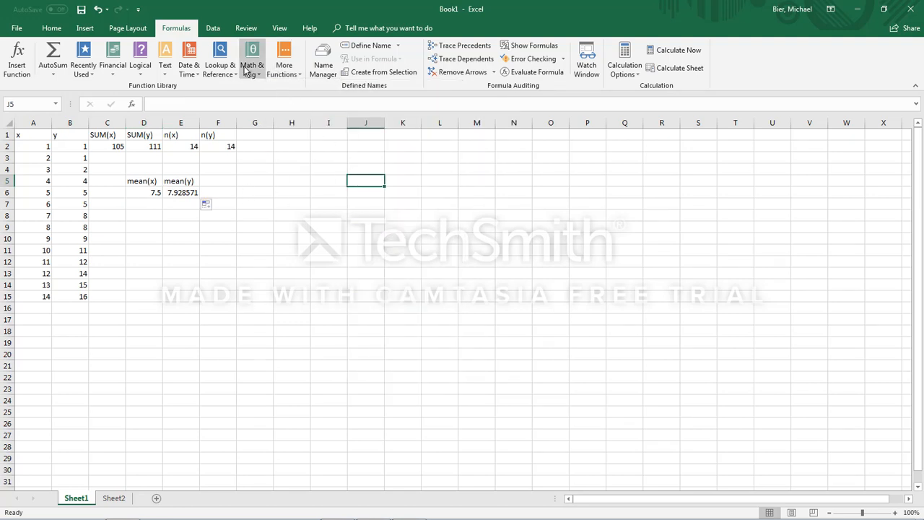
click(284, 69)
mouse_move(300, 86)
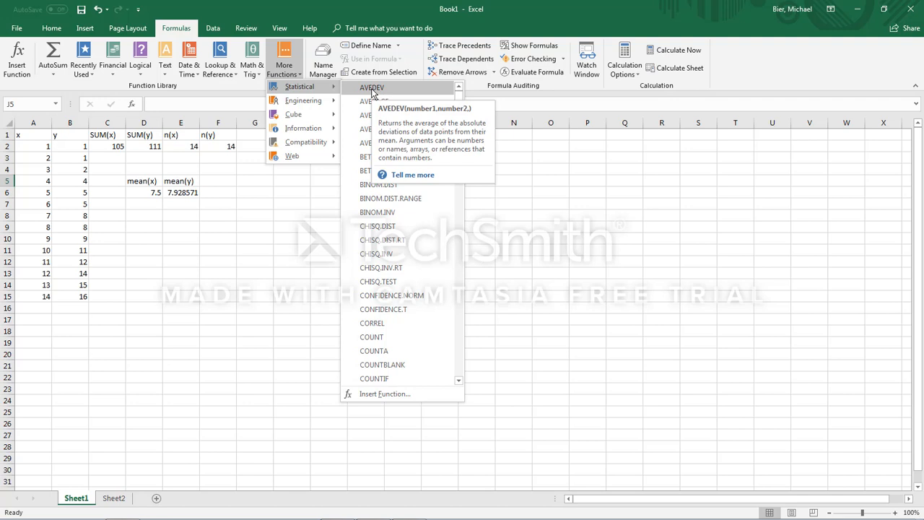
click(372, 87)
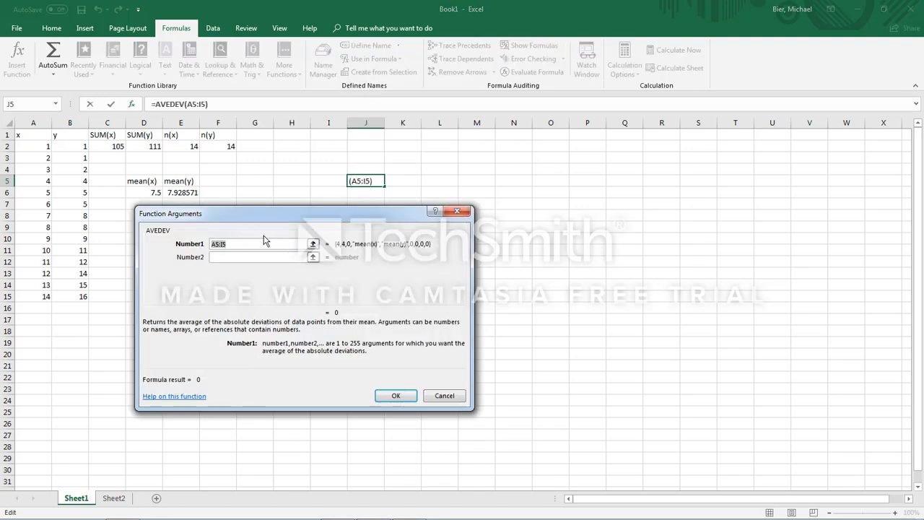
click(457, 210)
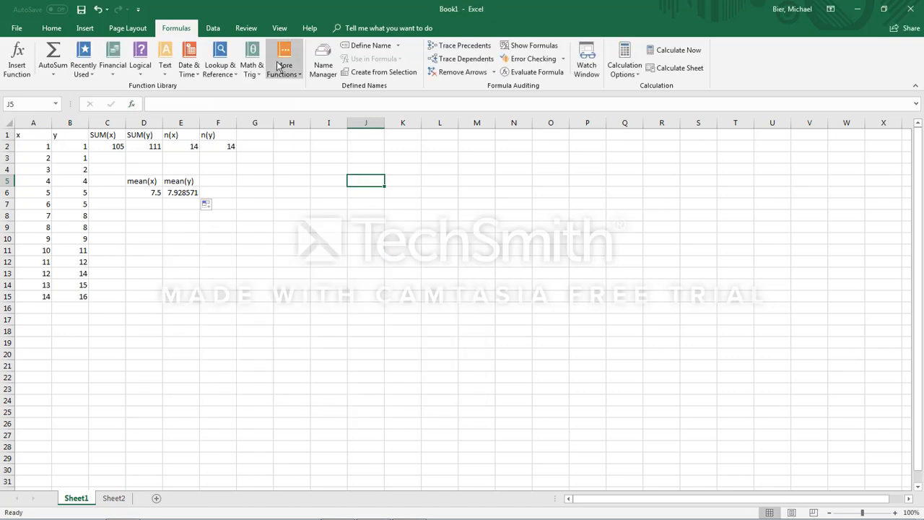
Step: Look through the list of Math & Trig functions down to its end
click(249, 66)
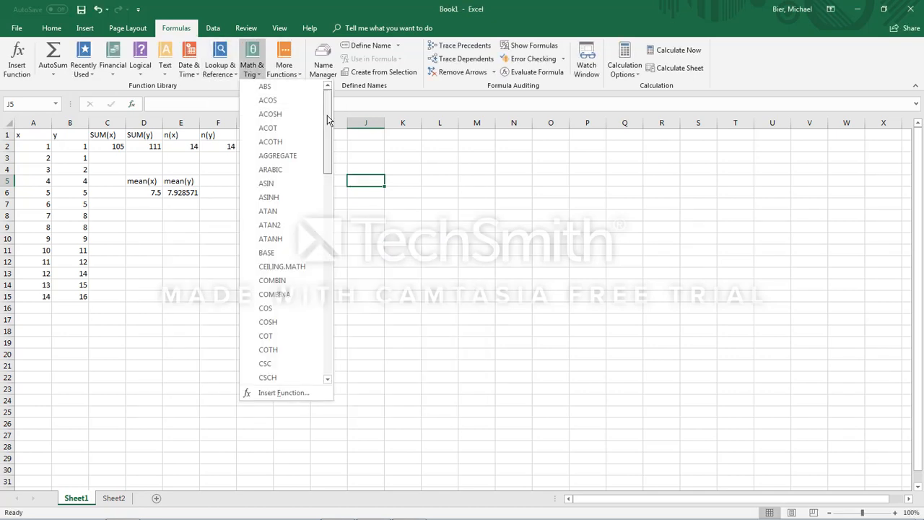
drag(327, 115, 337, 371)
key(Escape)
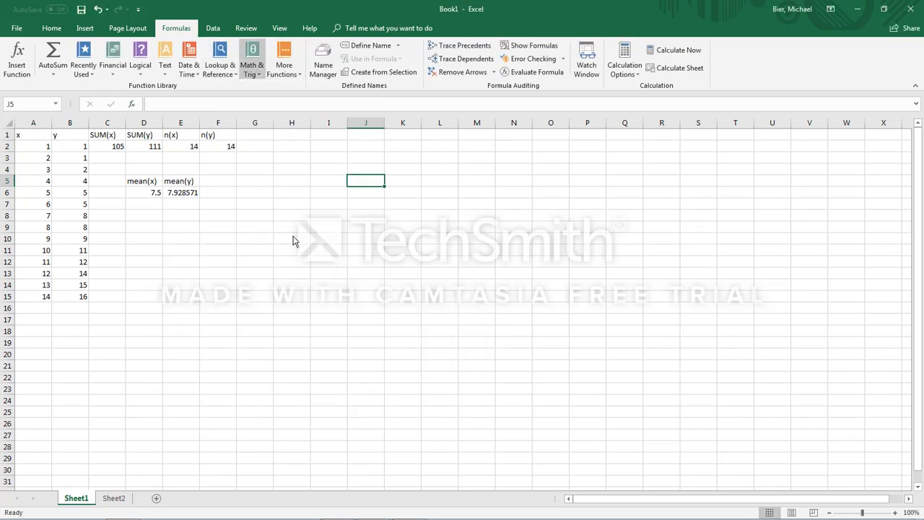
click(293, 241)
click(458, 215)
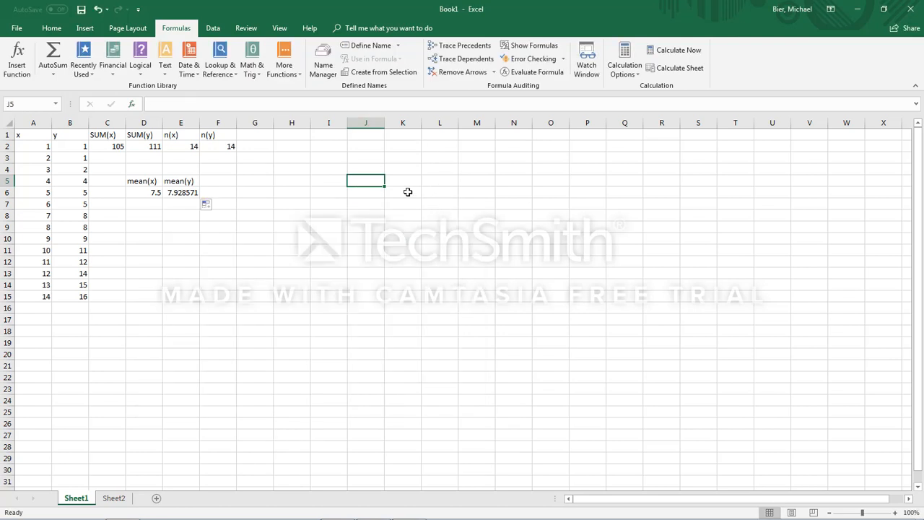
click(287, 67)
click(286, 67)
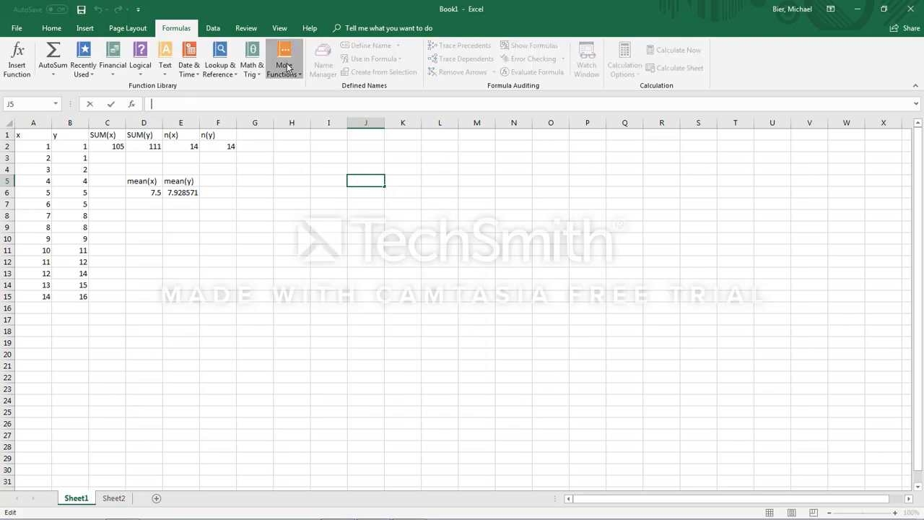
Step: Begin a =SUM( formula in J5 to view the function's argument hint
click(371, 180)
text(=S)
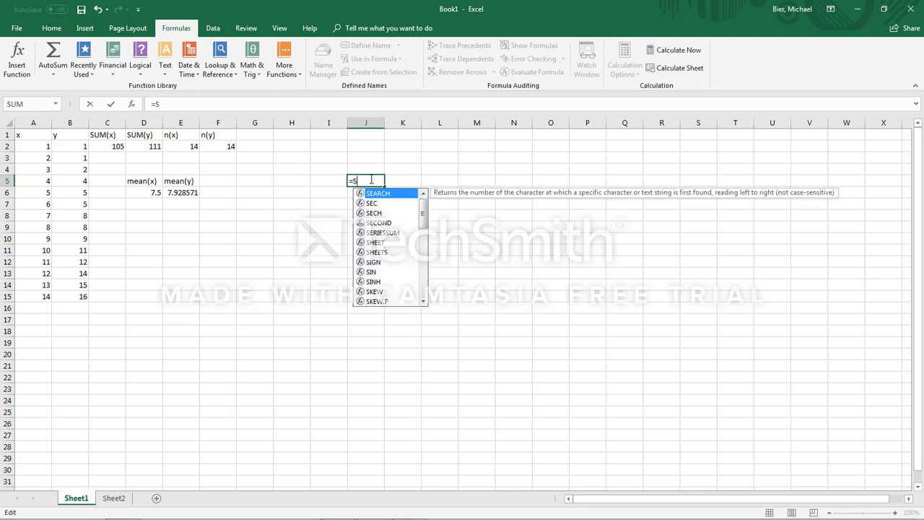
text(UM()
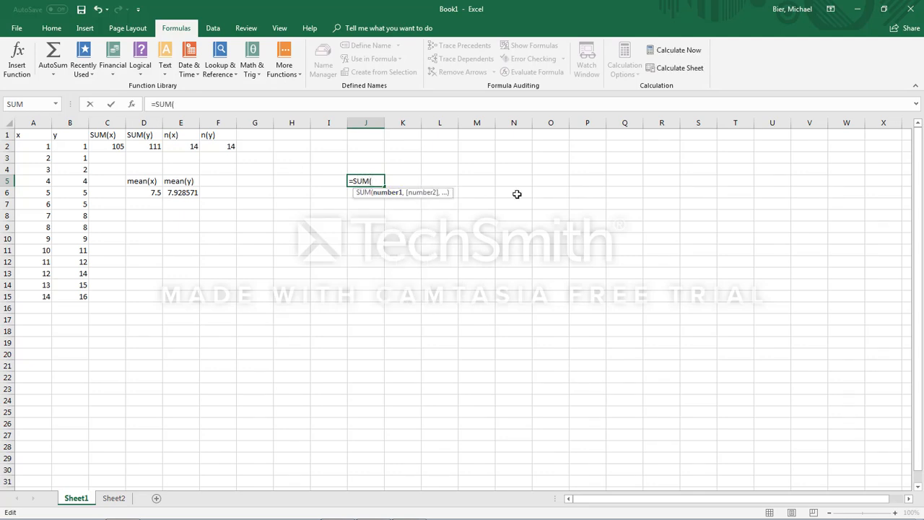
Step: Replace the entry in J5 with =BINOM.DIST( to view its argument hint, and clear the entry
drag(379, 182, 351, 185)
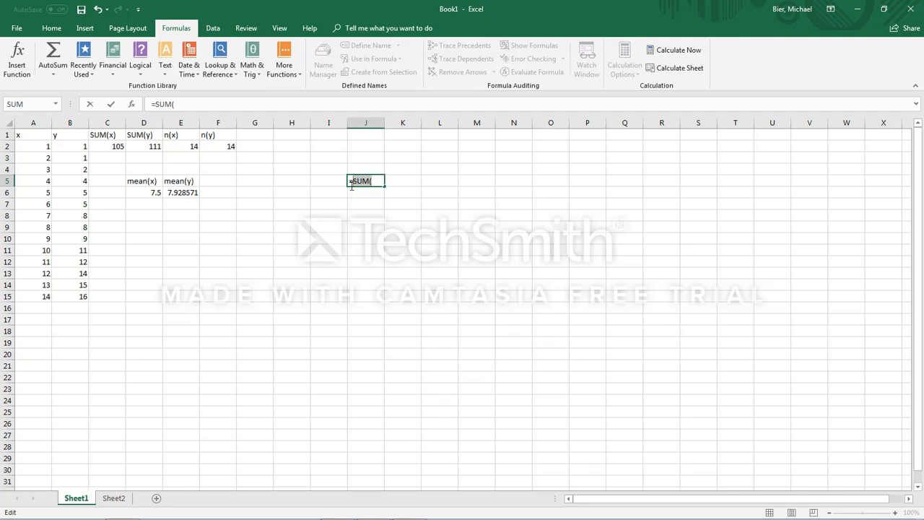
text(BINOM.)
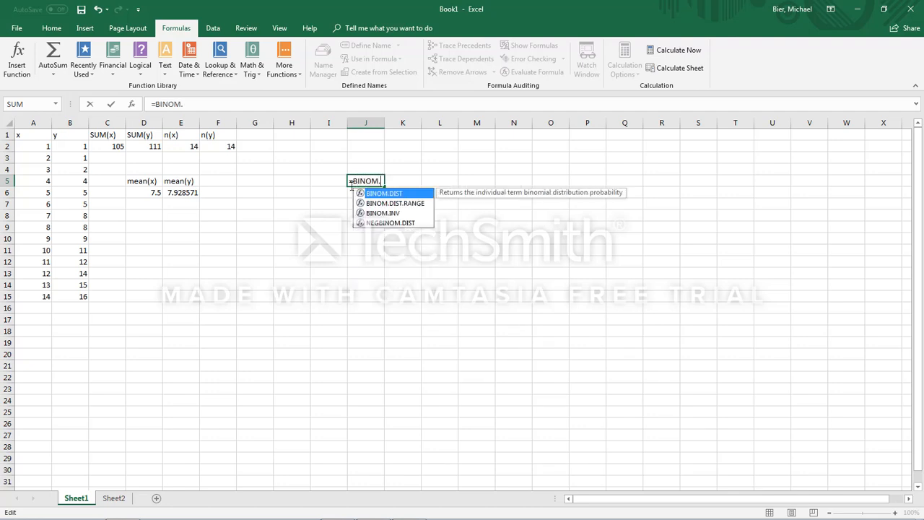
text(DIST()
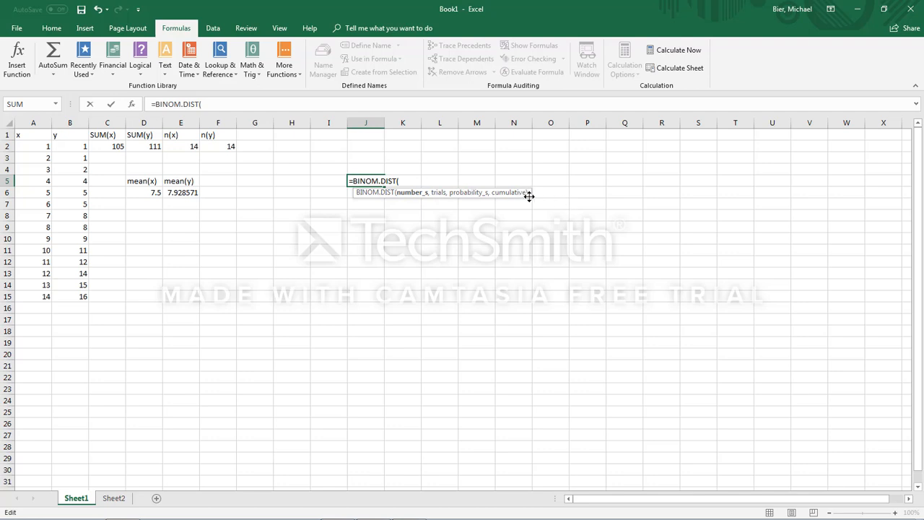
drag(399, 181, 349, 181)
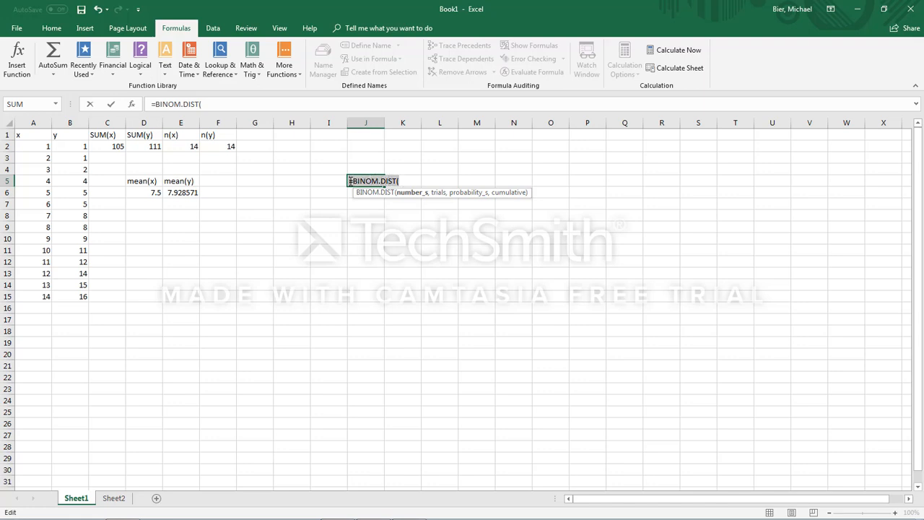
key(BackSpace)
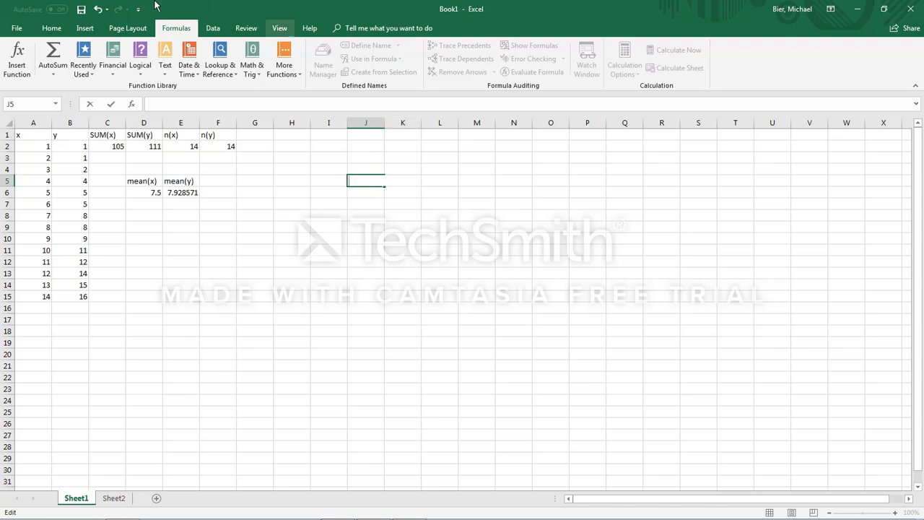
click(95, 31)
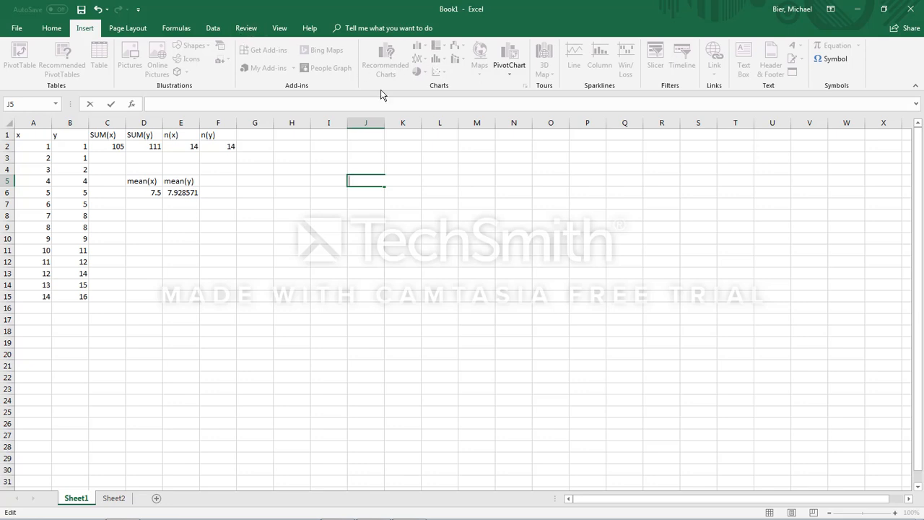
click(176, 29)
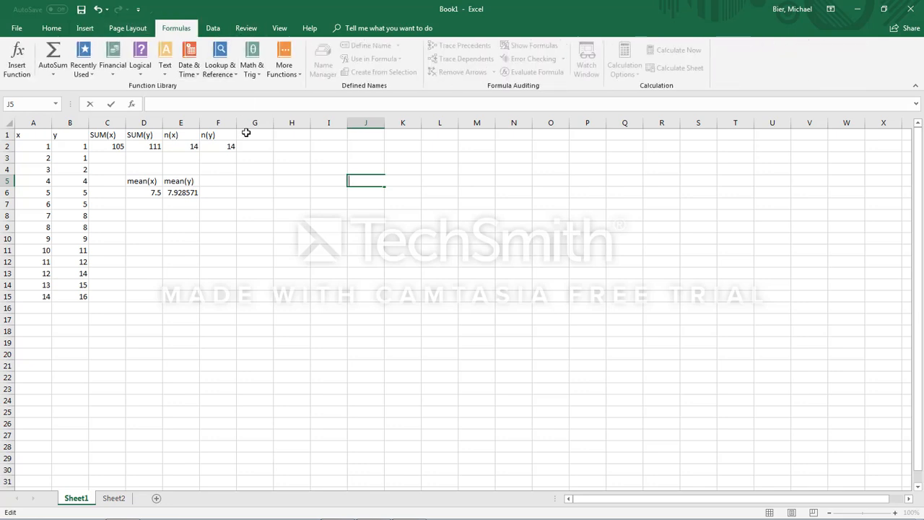